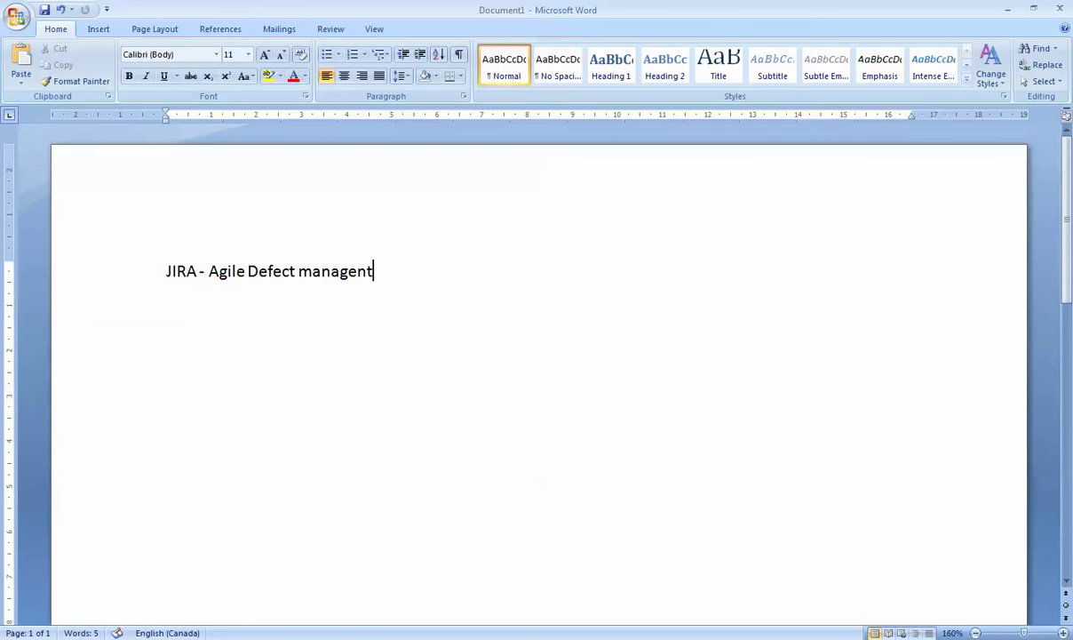
Add the word "Tool" to the end of the JIRA title line in the document.
type("Tool")
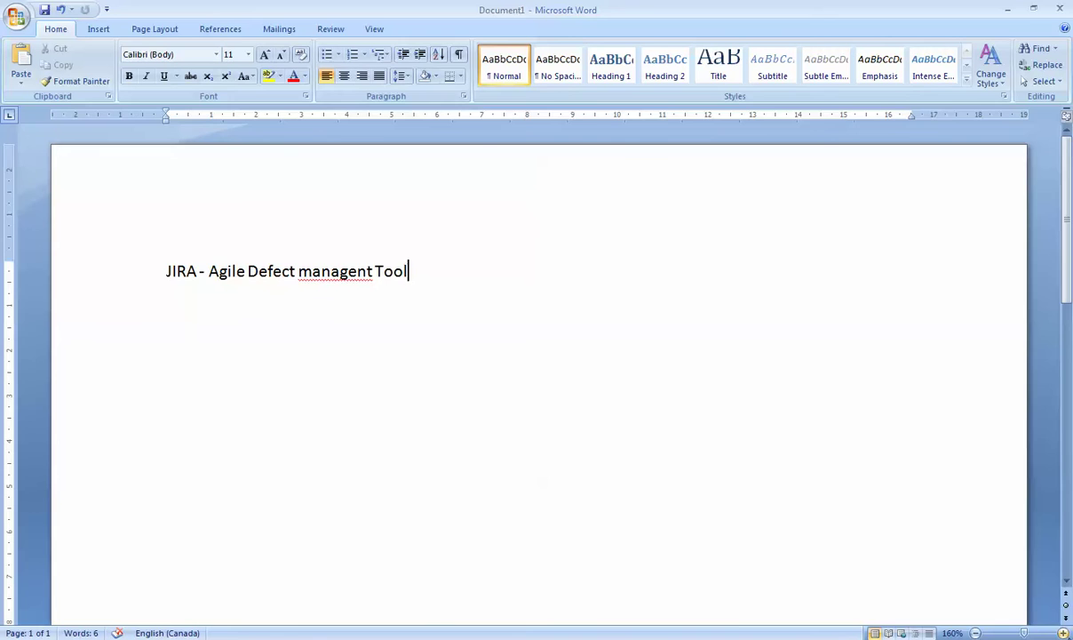
scroll(619, 631, "up", 3)
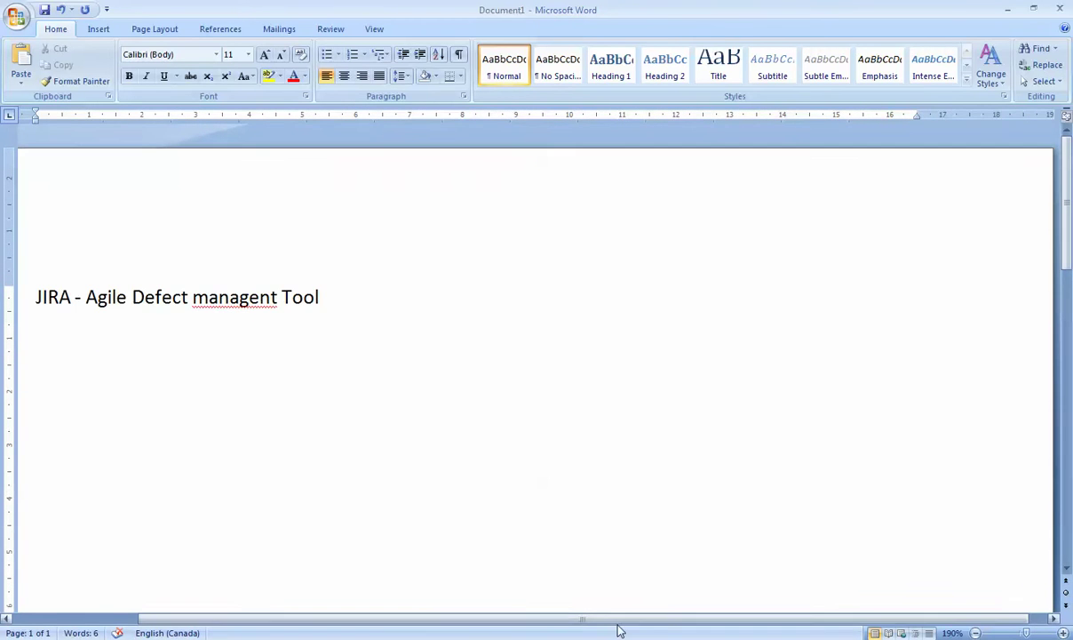
left_click_drag(623, 622, 503, 585)
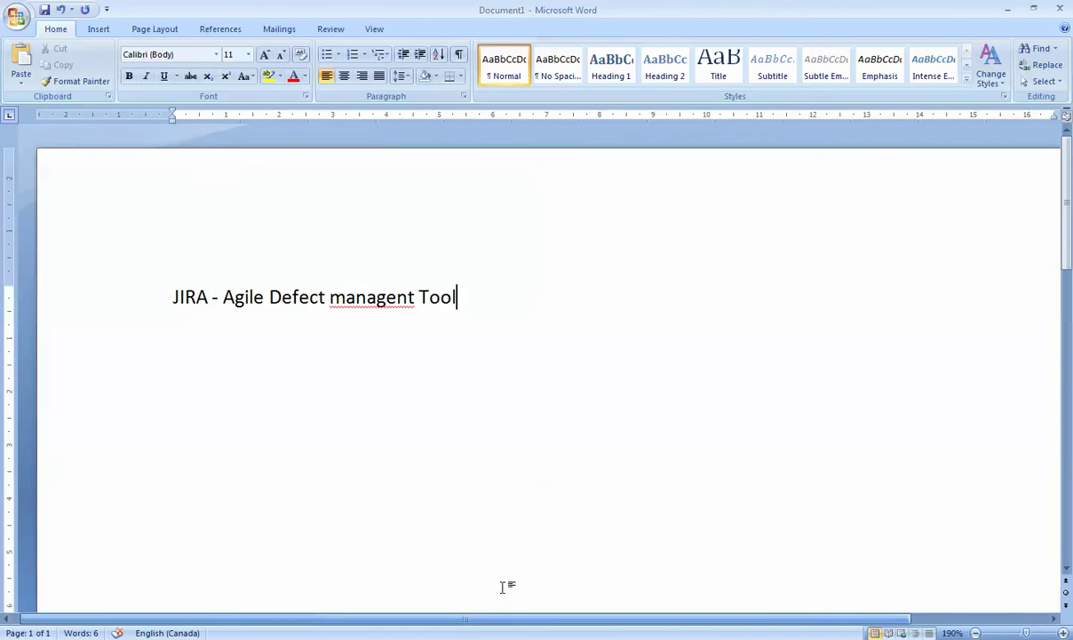
Correct the misspelled word "managent" to "management" in the title line.
right_click(382, 296)
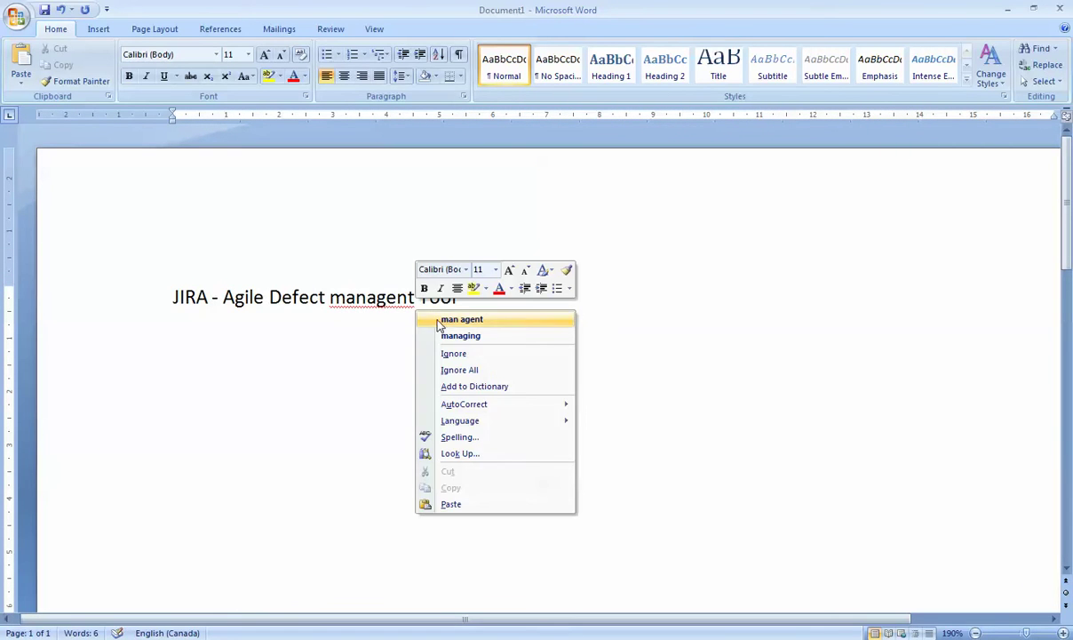
key("Escape")
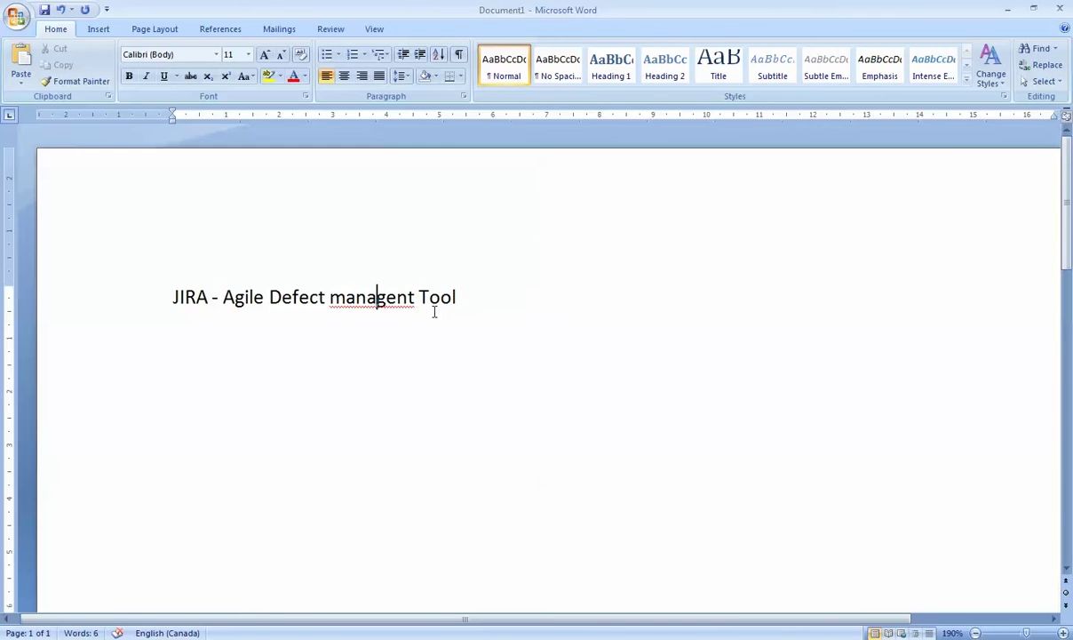
key("Right")
type("ement")
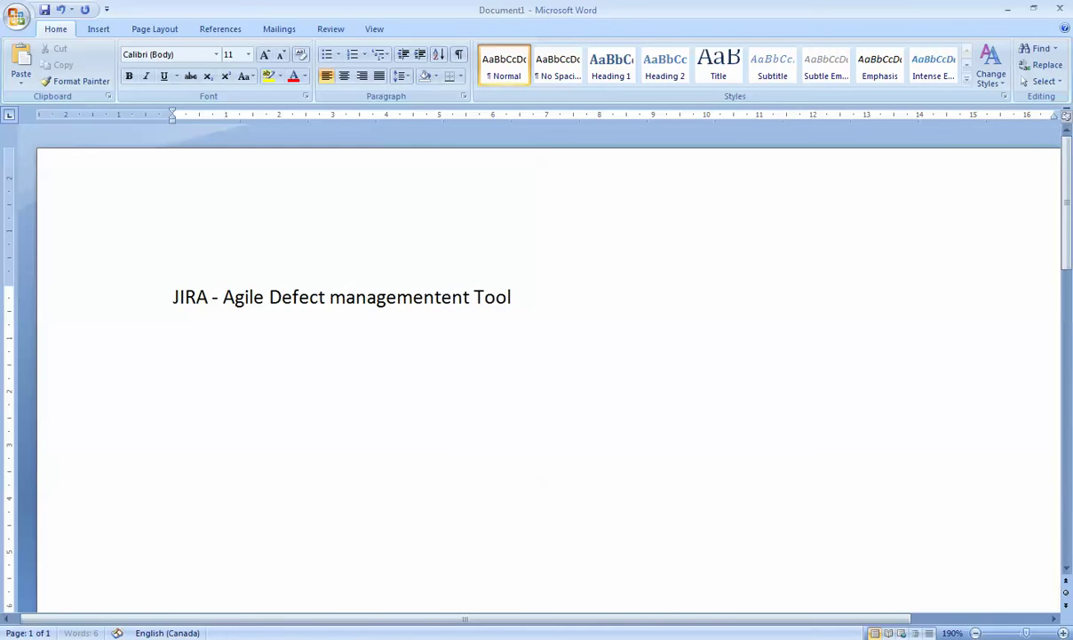
key("Delete")
key("Delete")
key("Delete")
left_click(510, 295)
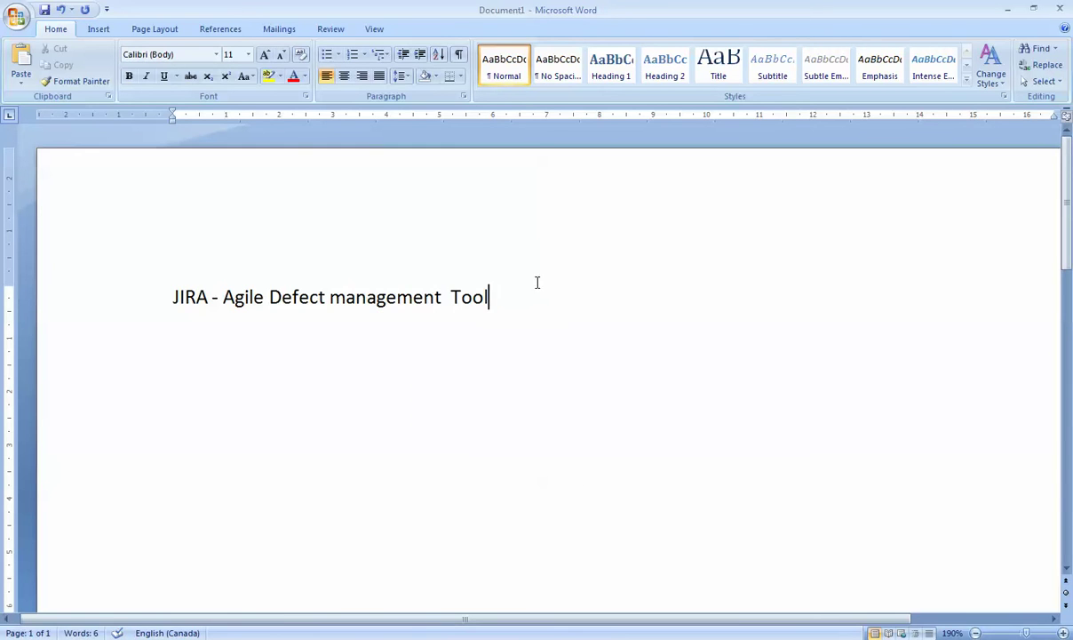
Below the title, add the lines "Create a Project - SCRUM" and "Set up Backlog Product".
key("Return")
type("Create a Proje")
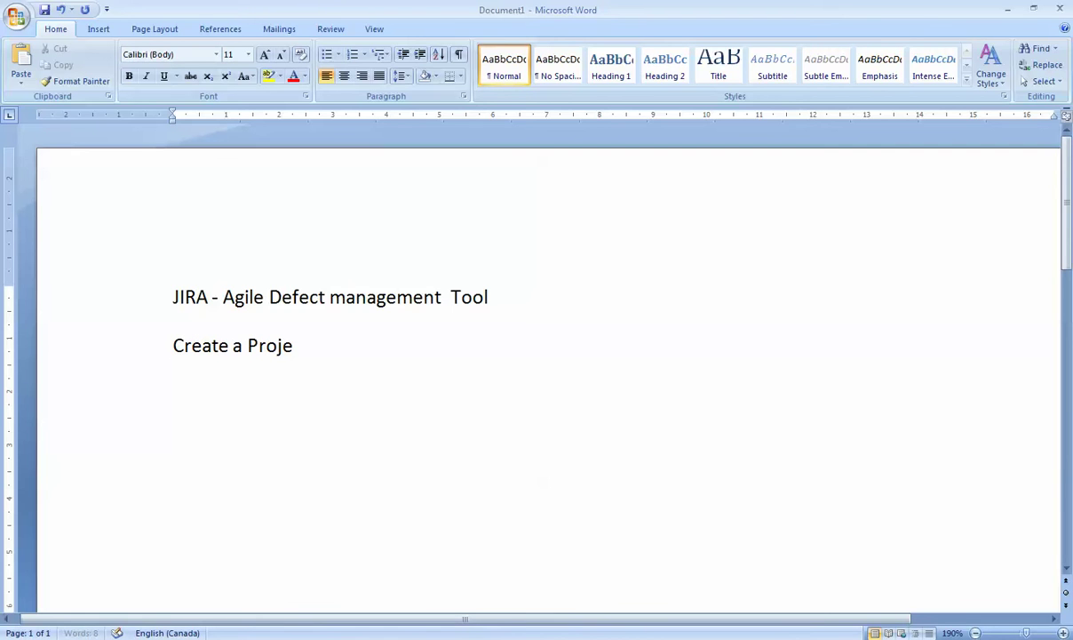
type("ct - SCRUM")
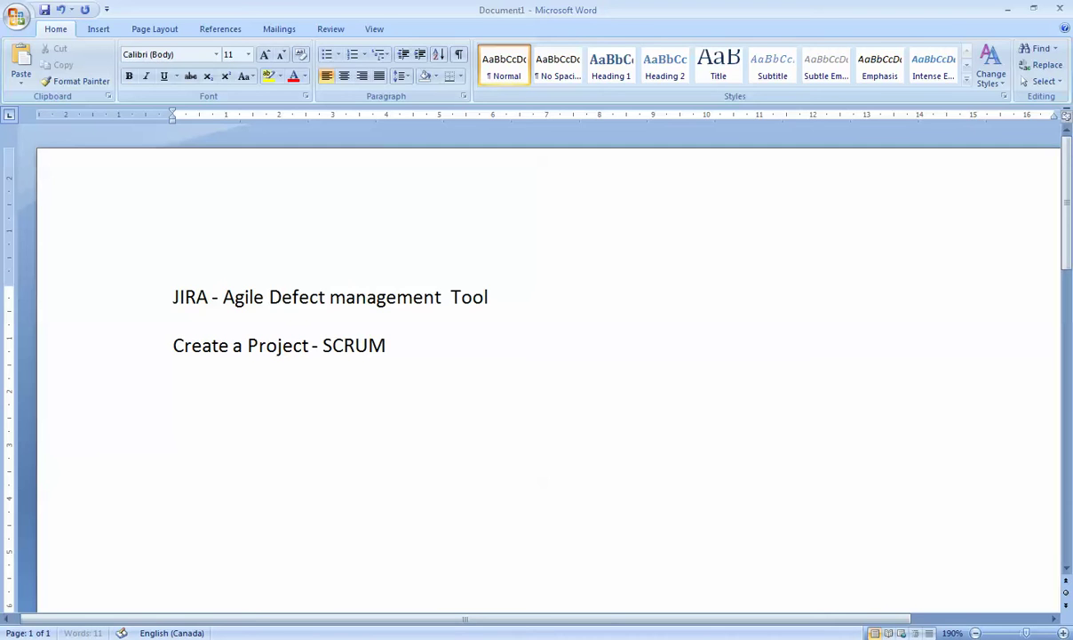
key("Return")
type("Set up ")
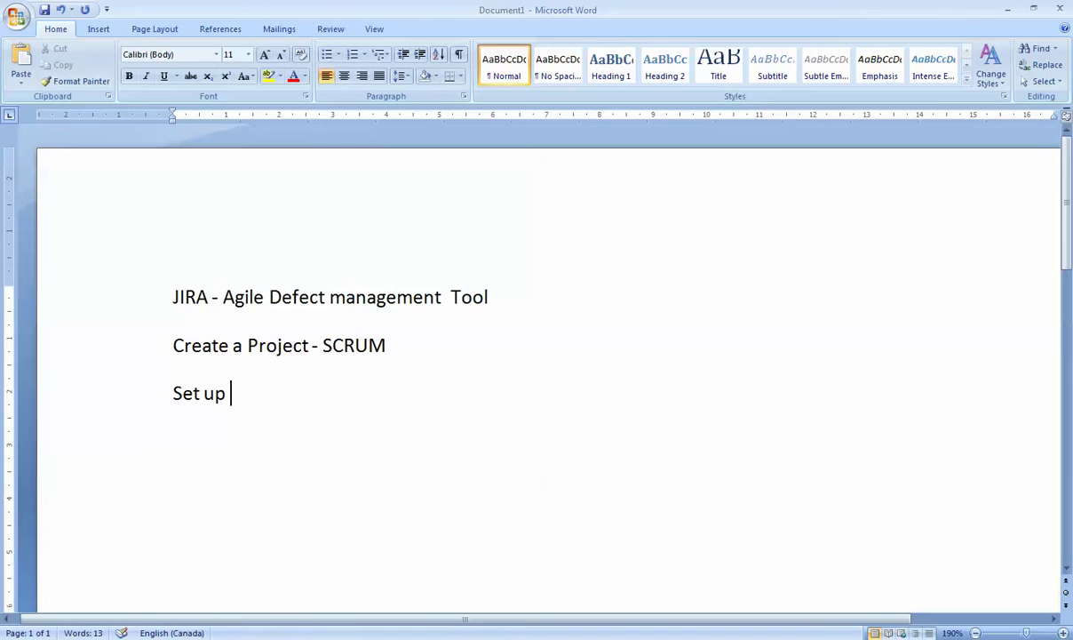
type("Backlog")
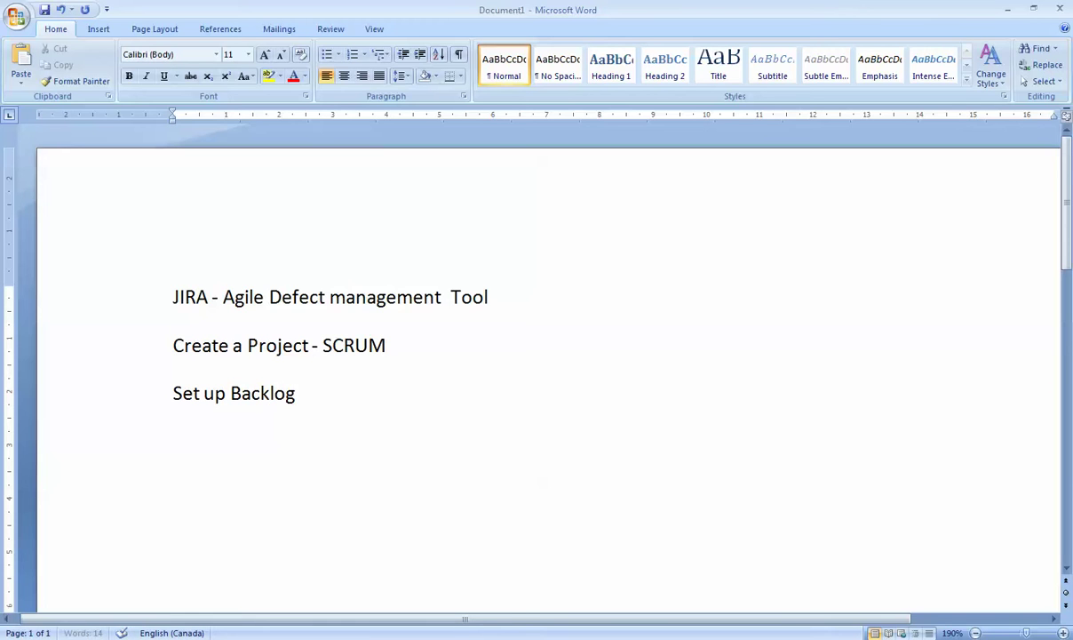
type(" Product")
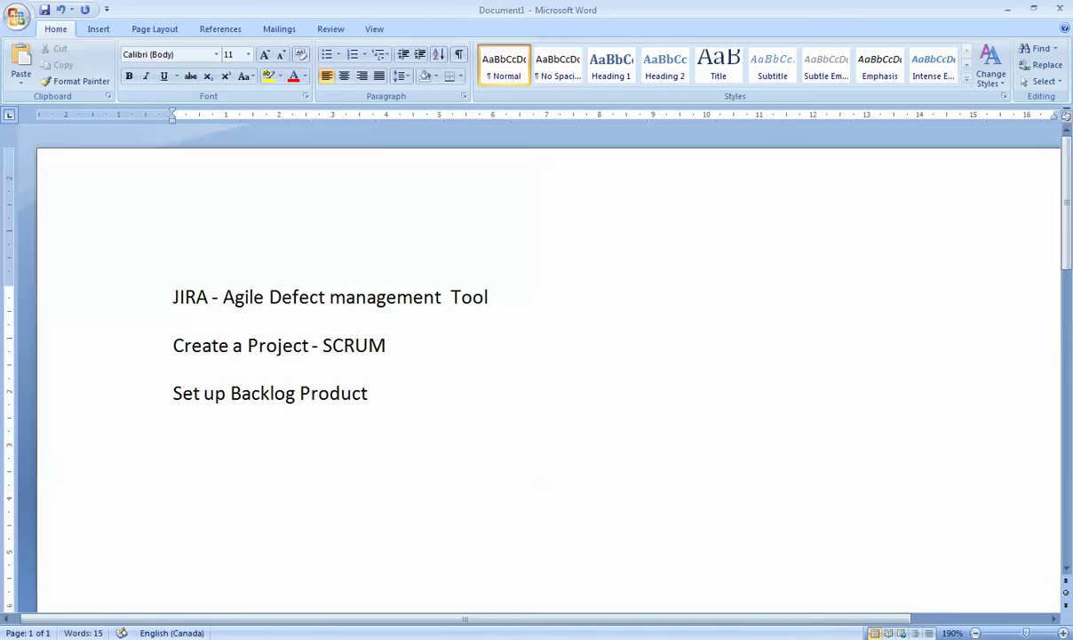
Continue the list with the lines "Create a Sprint", "Create sub-task in JIRA" and "Create a bug".
key("Return")
type("Create a Sprint")
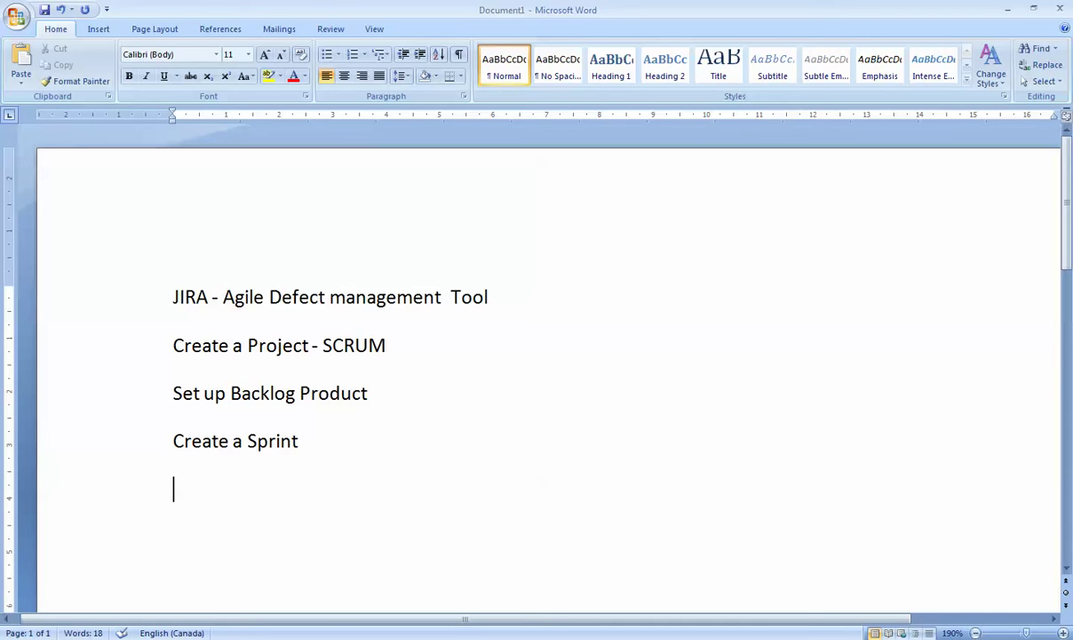
type("Create sub")
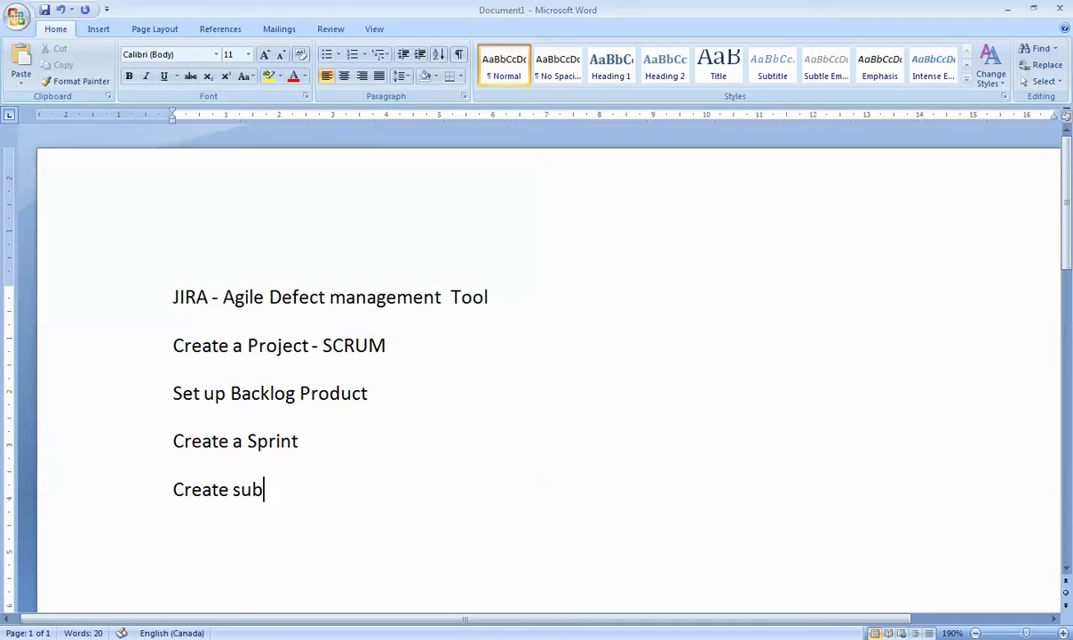
type("-task")
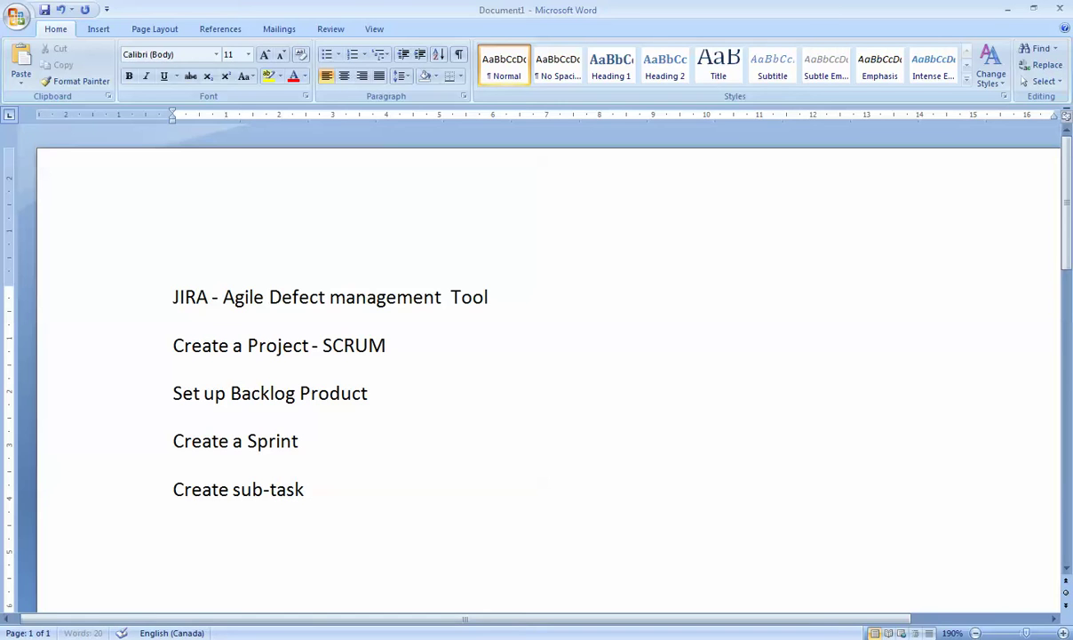
type(" in JIRA")
key("Return")
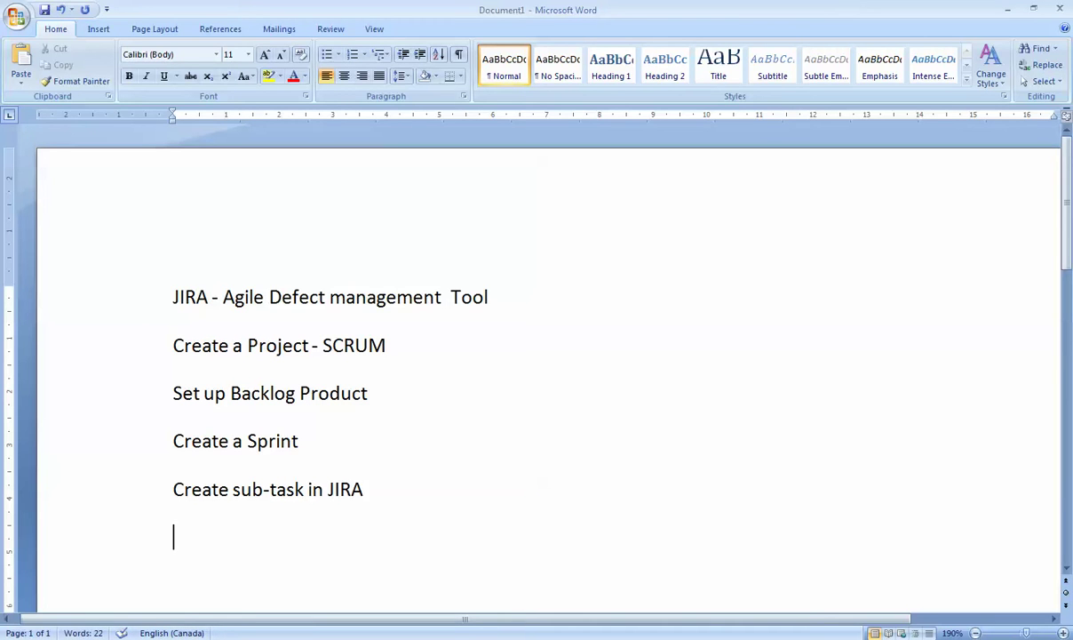
type("Create a bug")
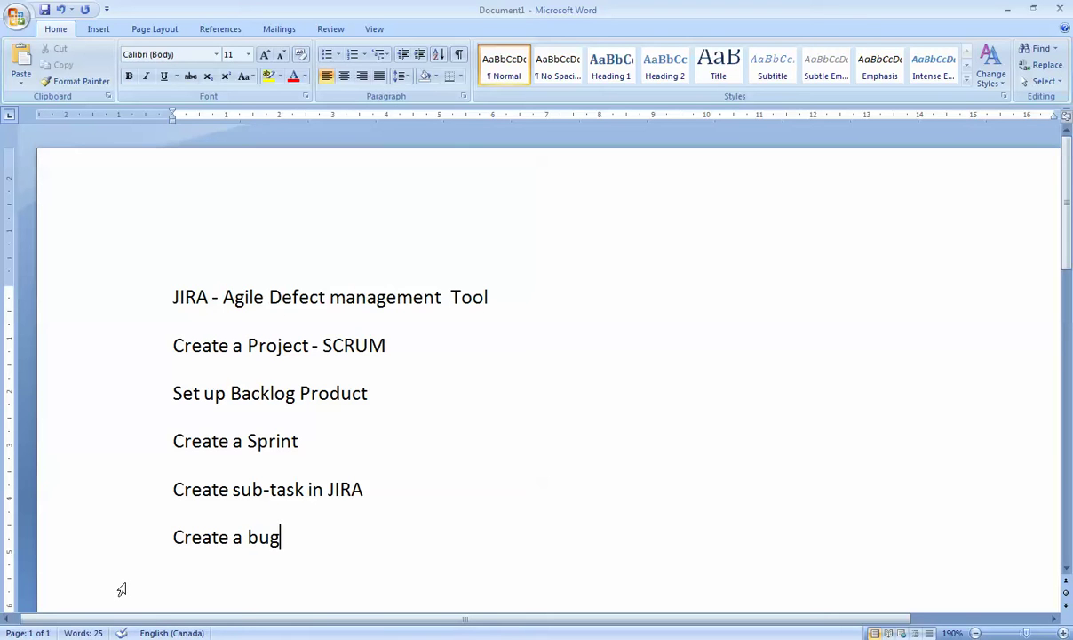
Switch to the Chrome browser and open the JIRA site busyqa1.atlassian.net.
left_click(14, 638)
left_click(40, 447)
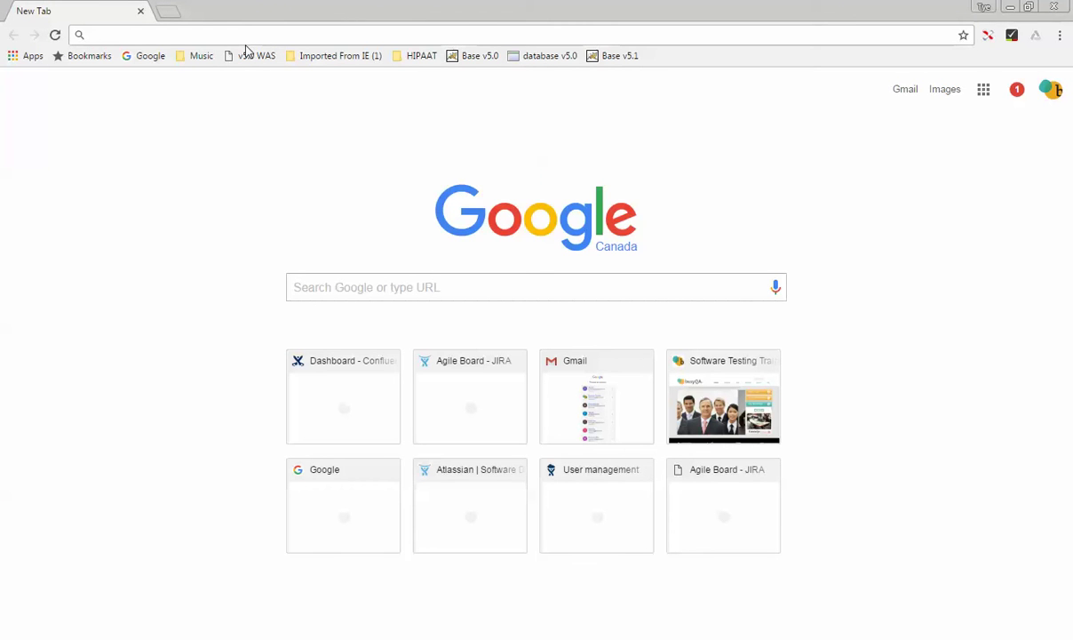
type("busy")
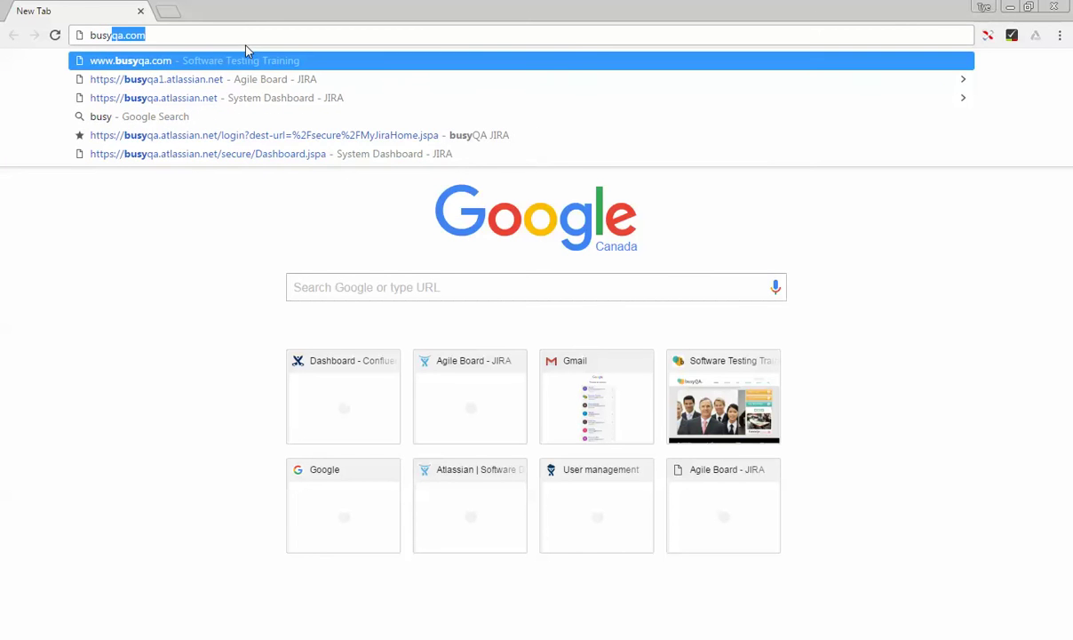
type("qa")
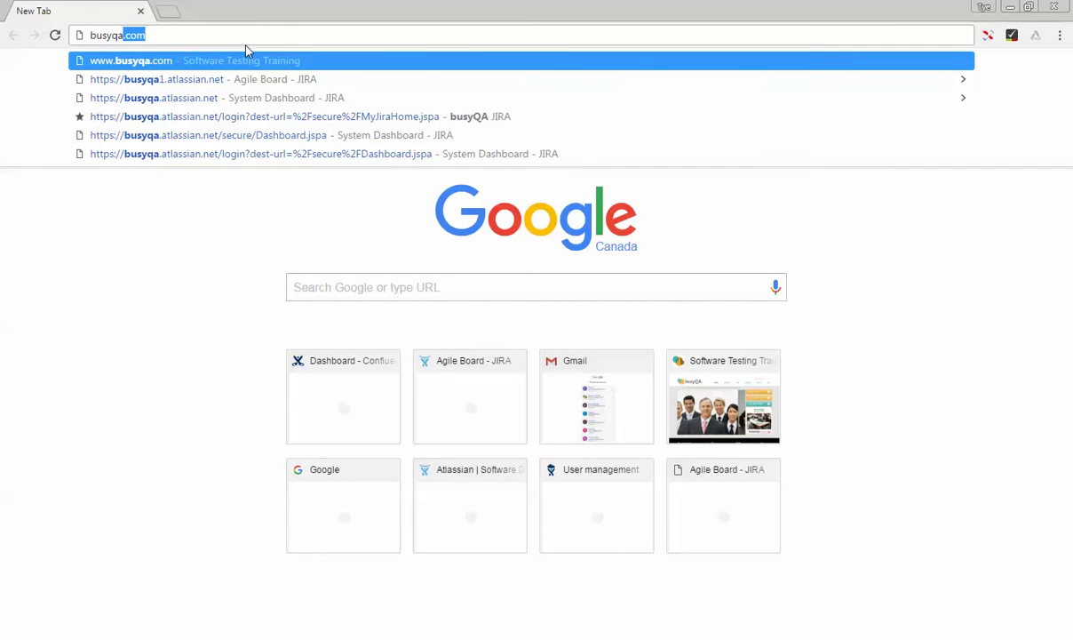
key("Down")
key("Return")
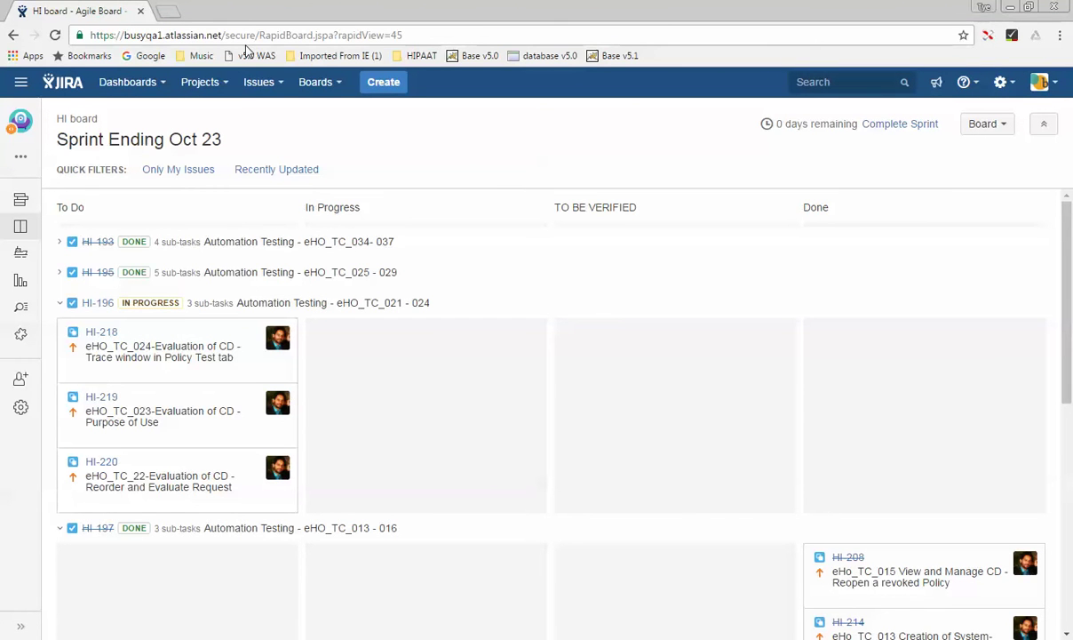
Create a Scrum software development project named with the project lead's first name followed by "Demo2".
left_click(200, 82)
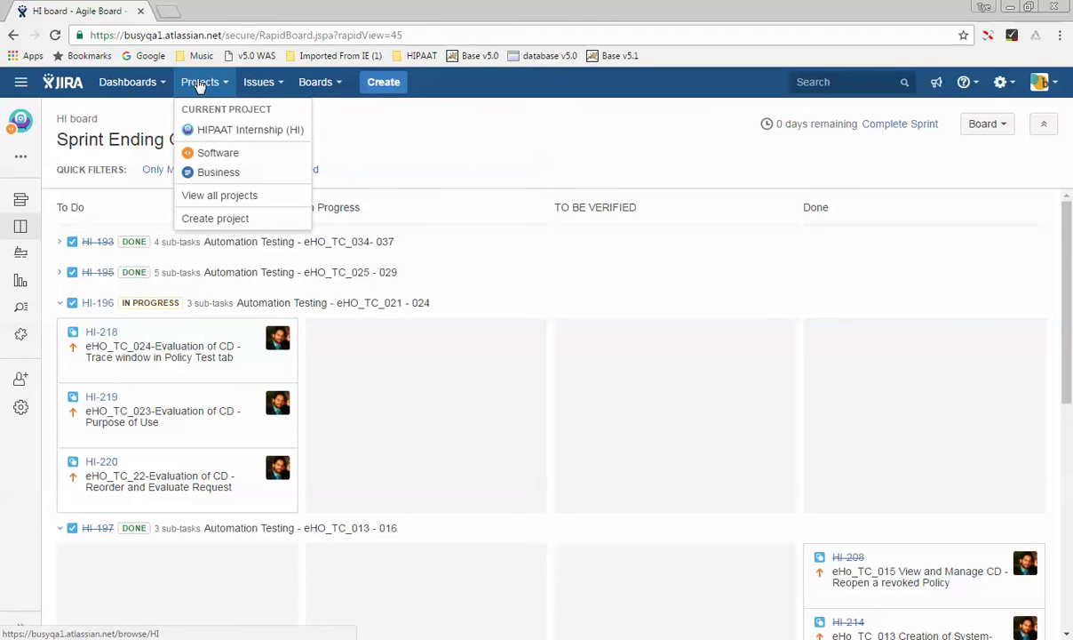
left_click(211, 229)
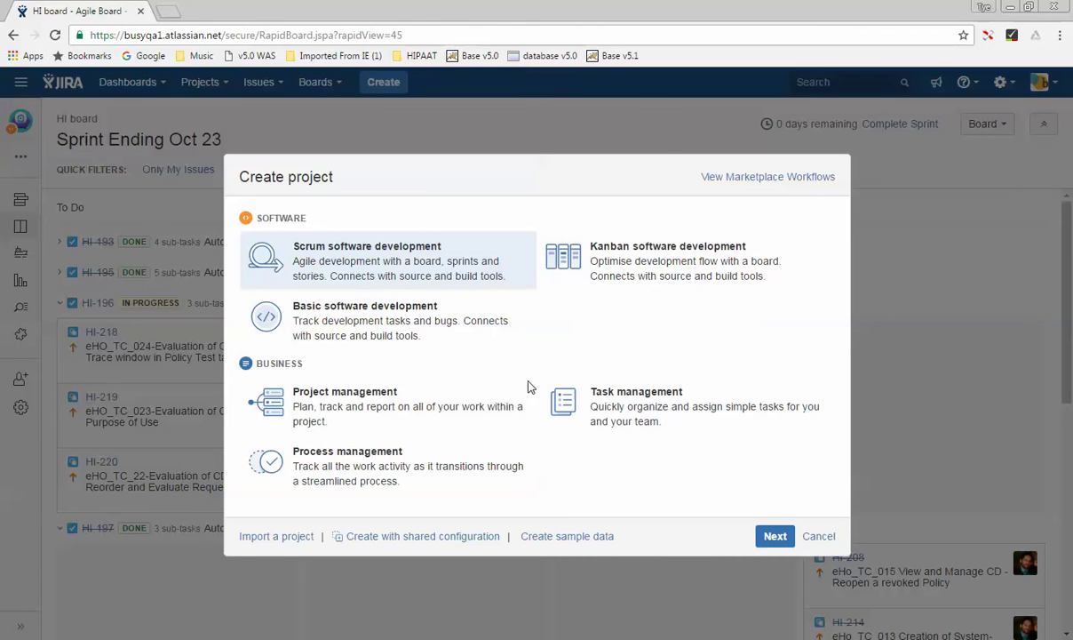
left_click(773, 536)
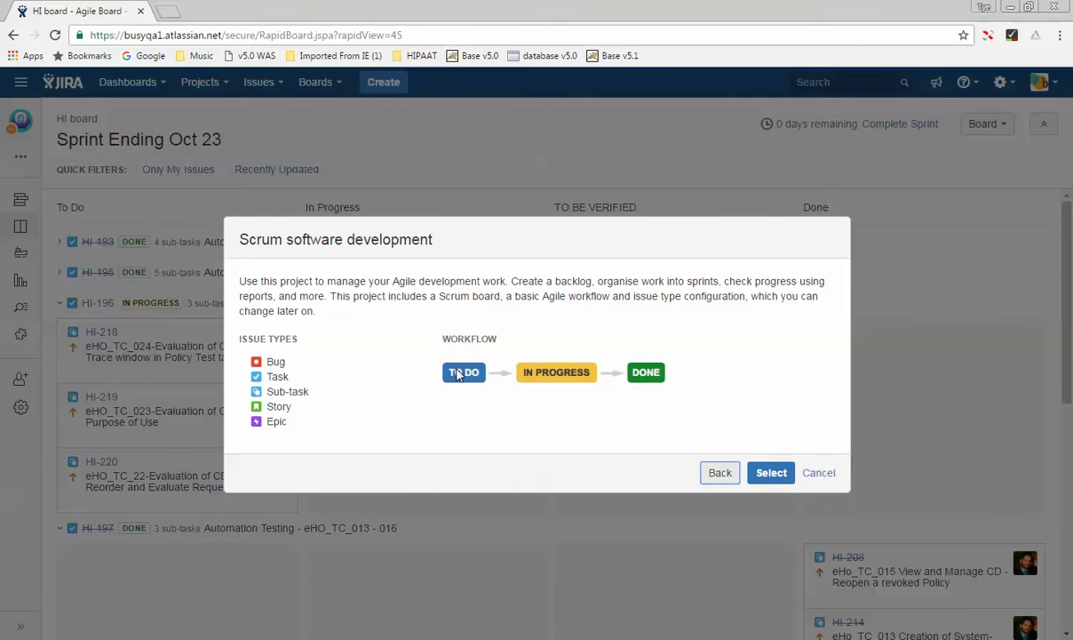
left_click(776, 477)
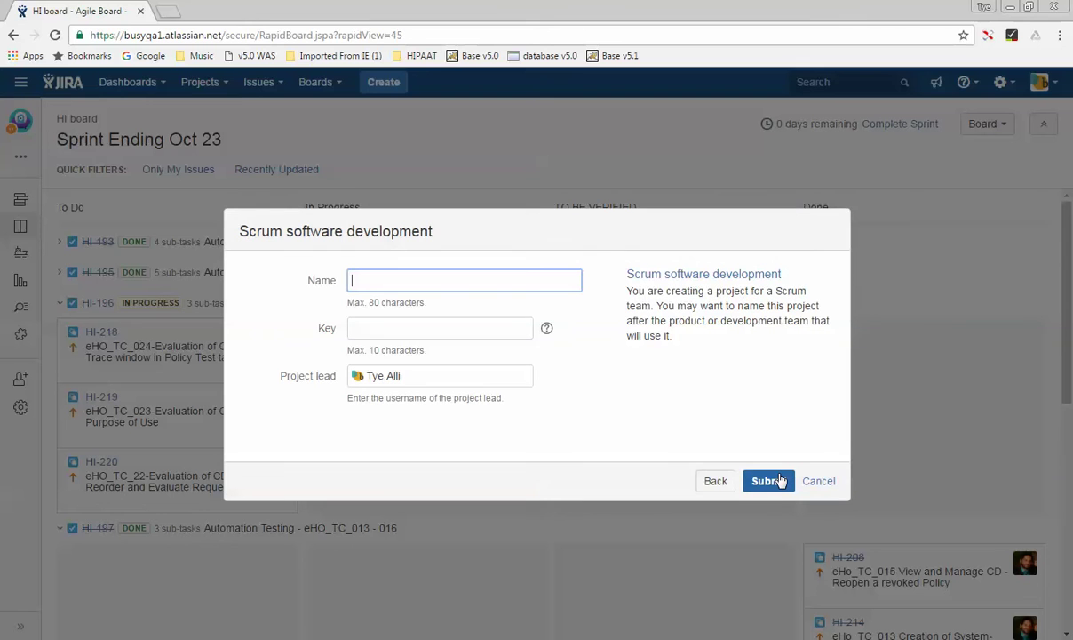
type("Tye Demo2")
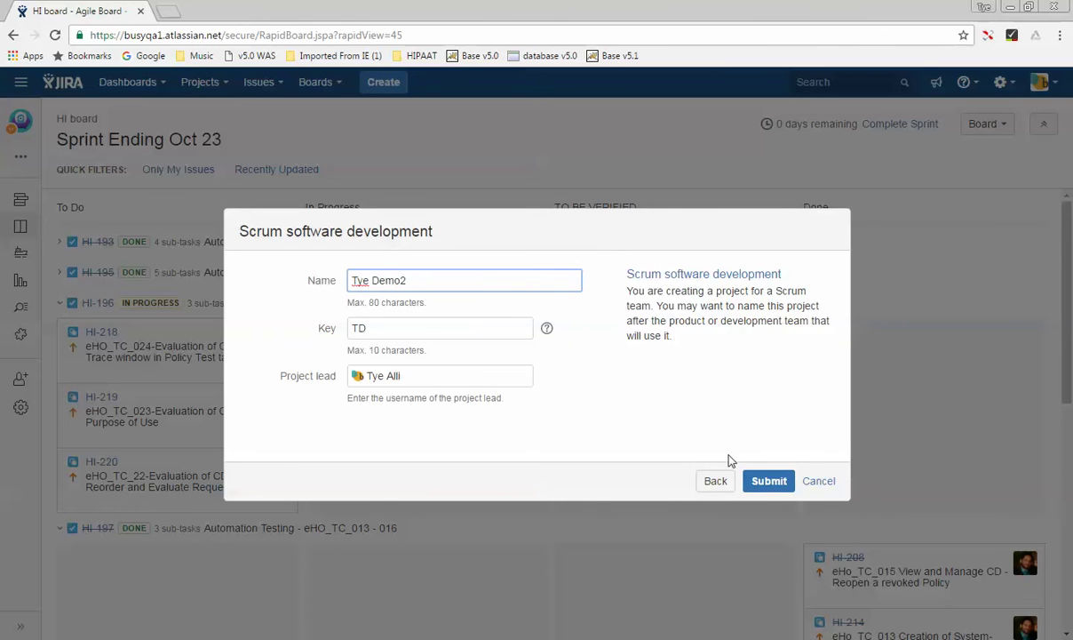
left_click(765, 481)
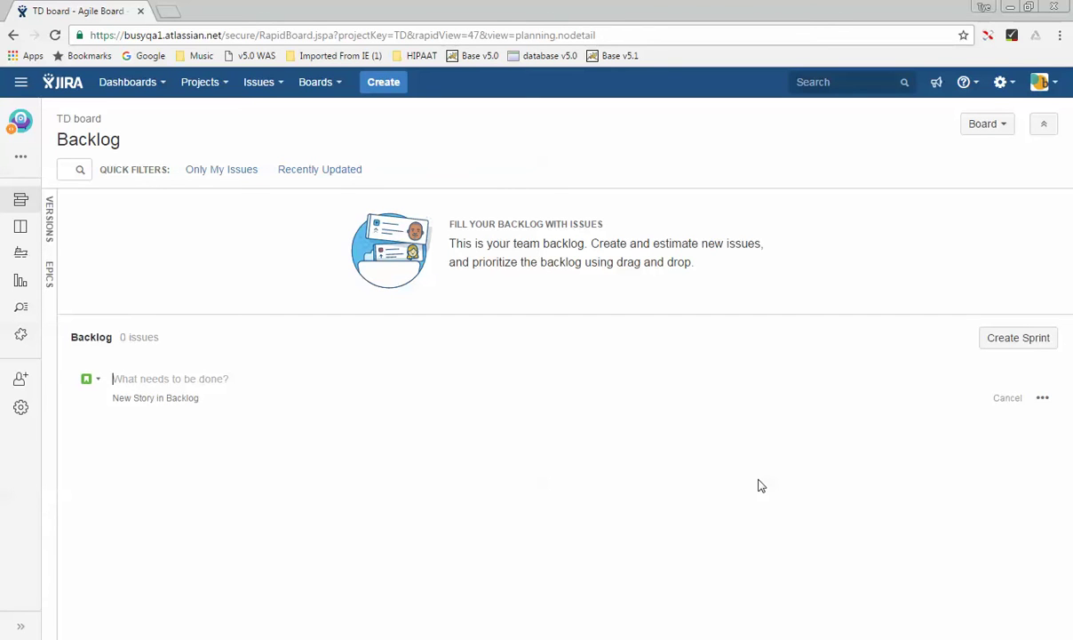
Add three stories to the backlog: "Build the car engine", "Build the car interior" and "Build the exterior".
type("Build the c")
type("a")
key("BackSpace")
type("the car engin")
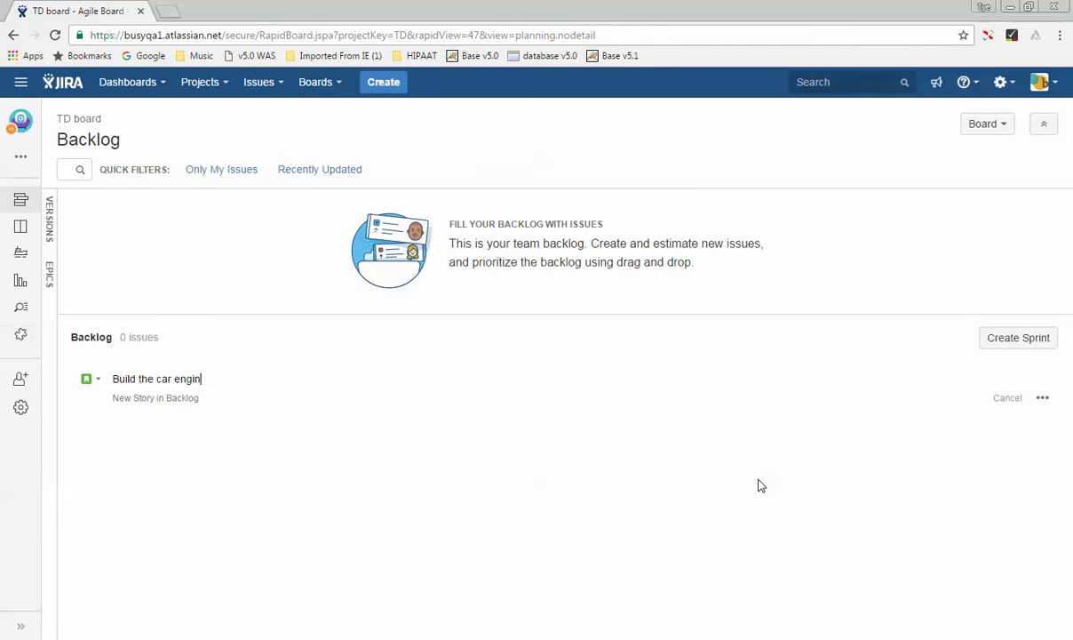
key("Return")
type("Build the car interior")
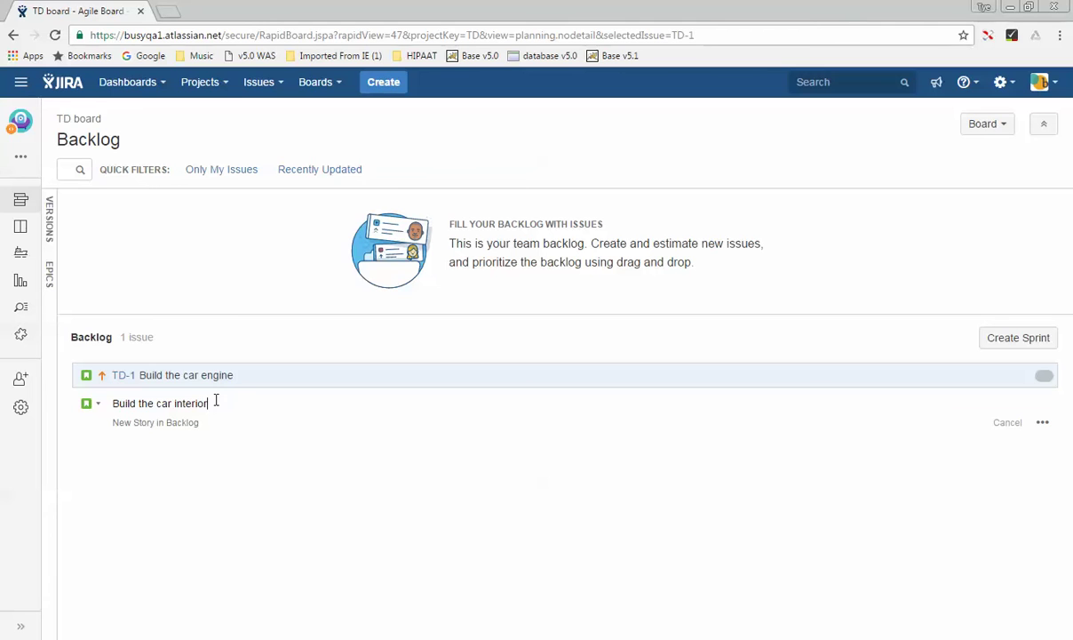
key("Return")
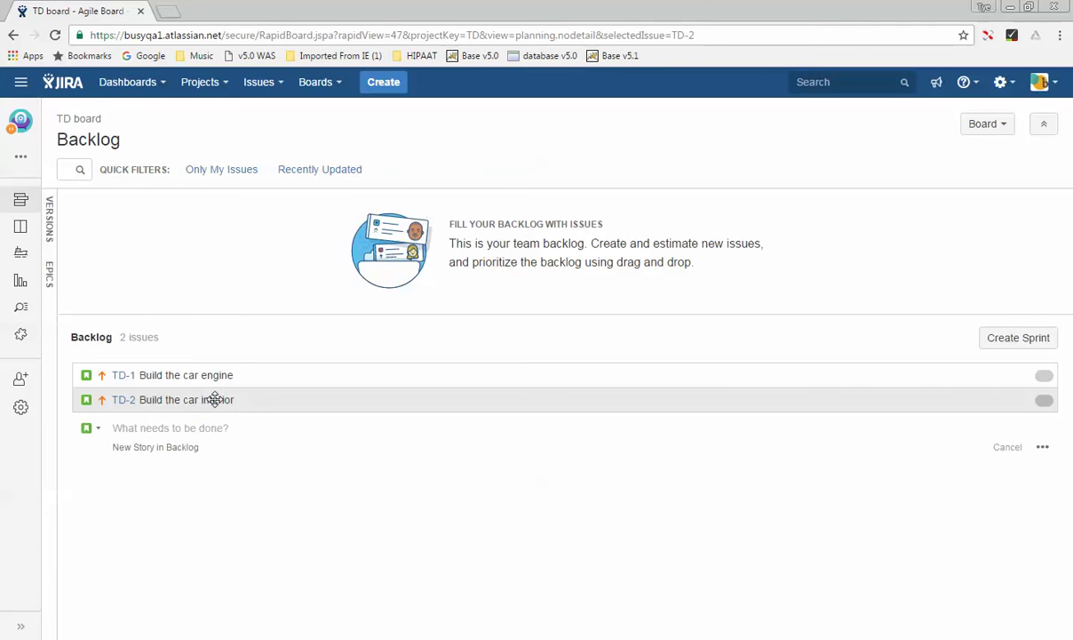
type("Build the exterior")
key("Return")
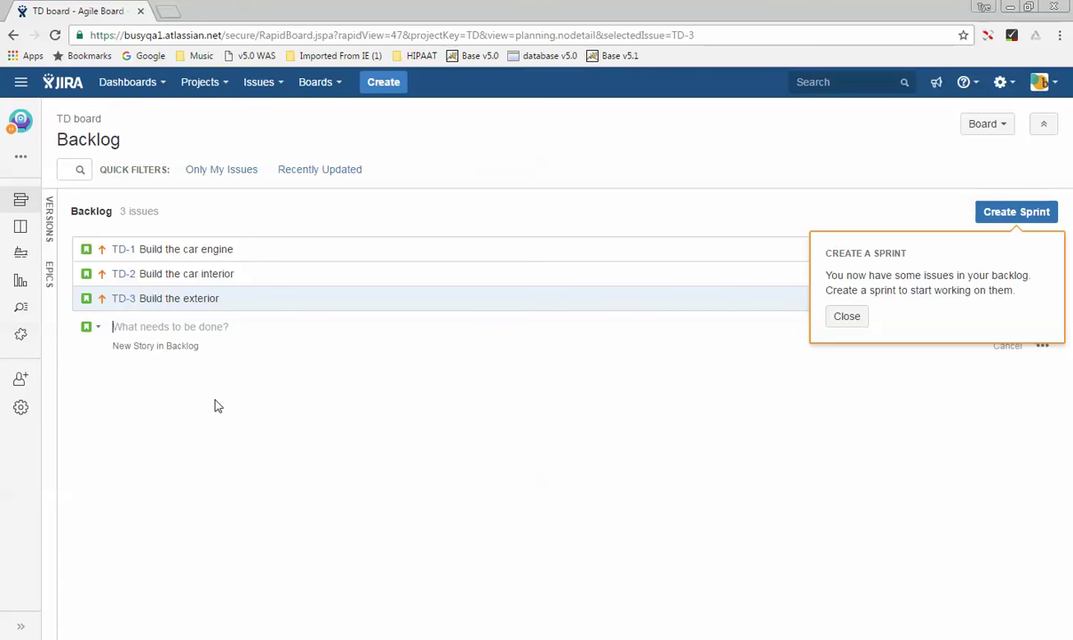
Switch to Document1 in Word and highlight the line "Create a Project - SCRUM" in yellow.
mouse_move(350, 636)
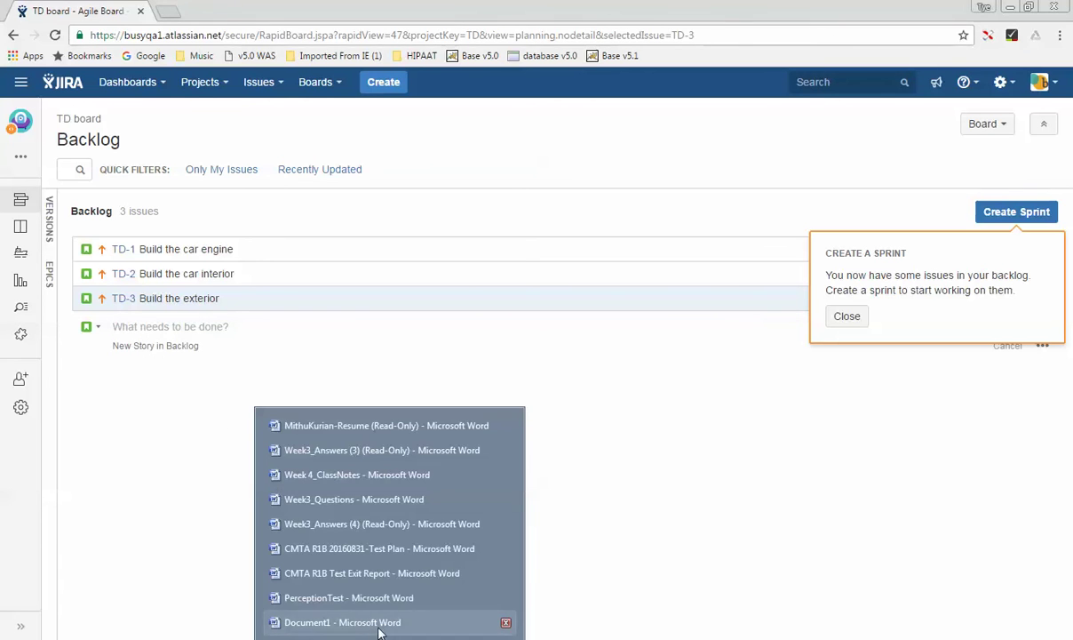
left_click(337, 617)
left_click_drag(387, 345, 186, 335)
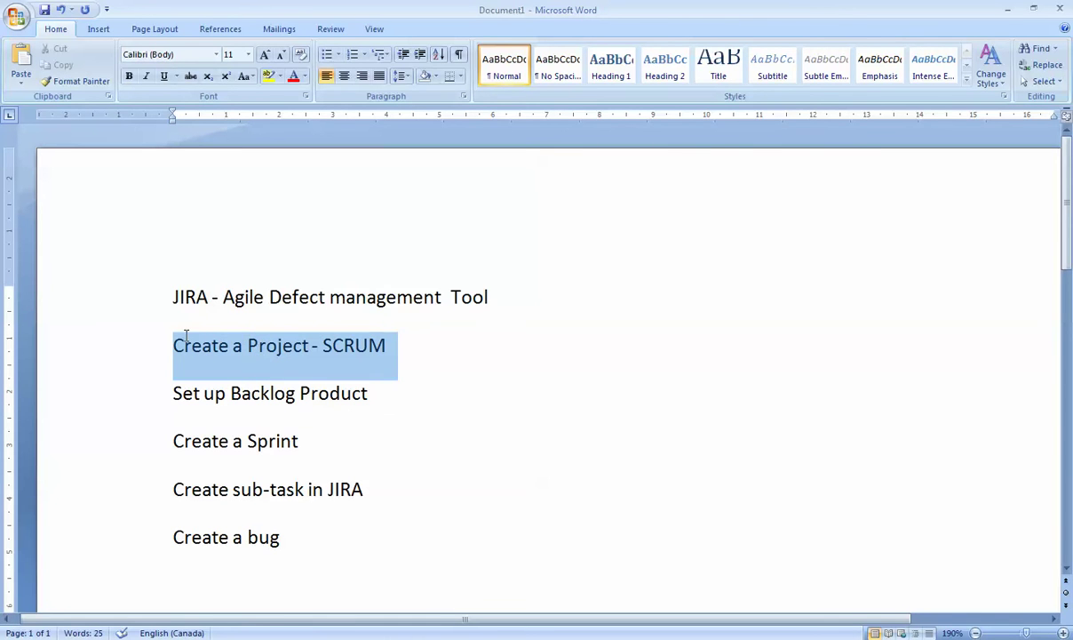
left_click(269, 75)
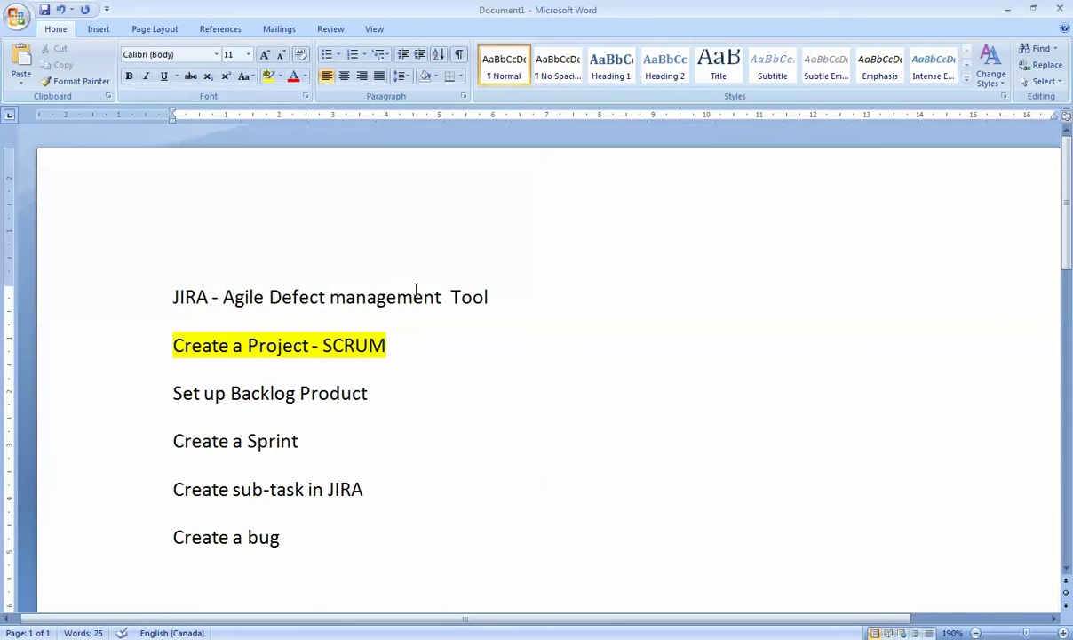
Highlight the line "Set up Backlog Product" in yellow and glance at the JIRA backlog in Chrome before returning to Document1.
left_click_drag(373, 396, 188, 386)
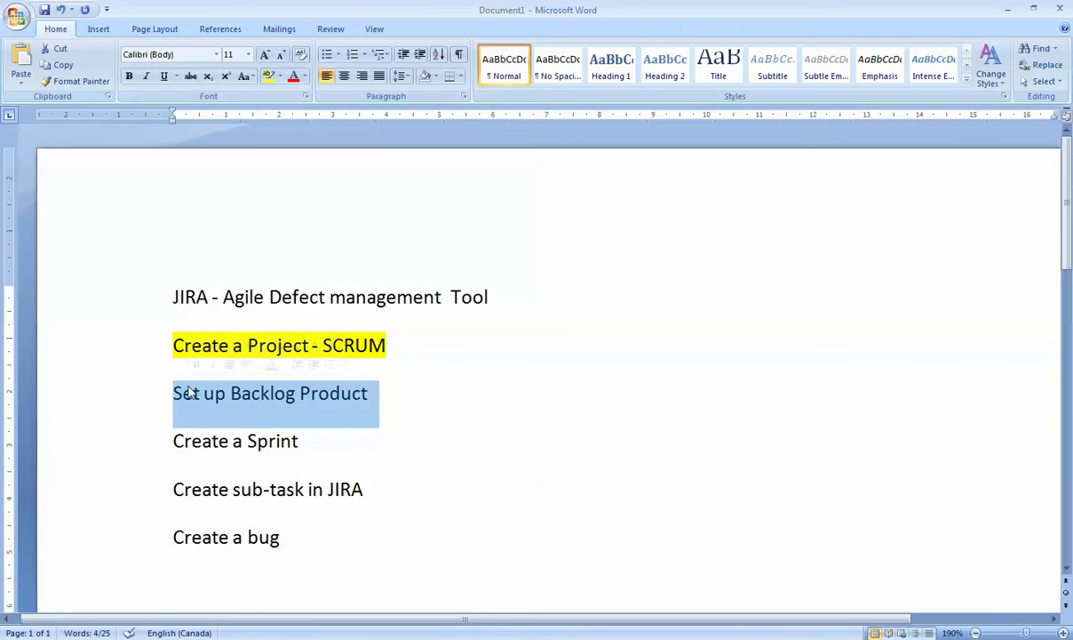
left_click(269, 77)
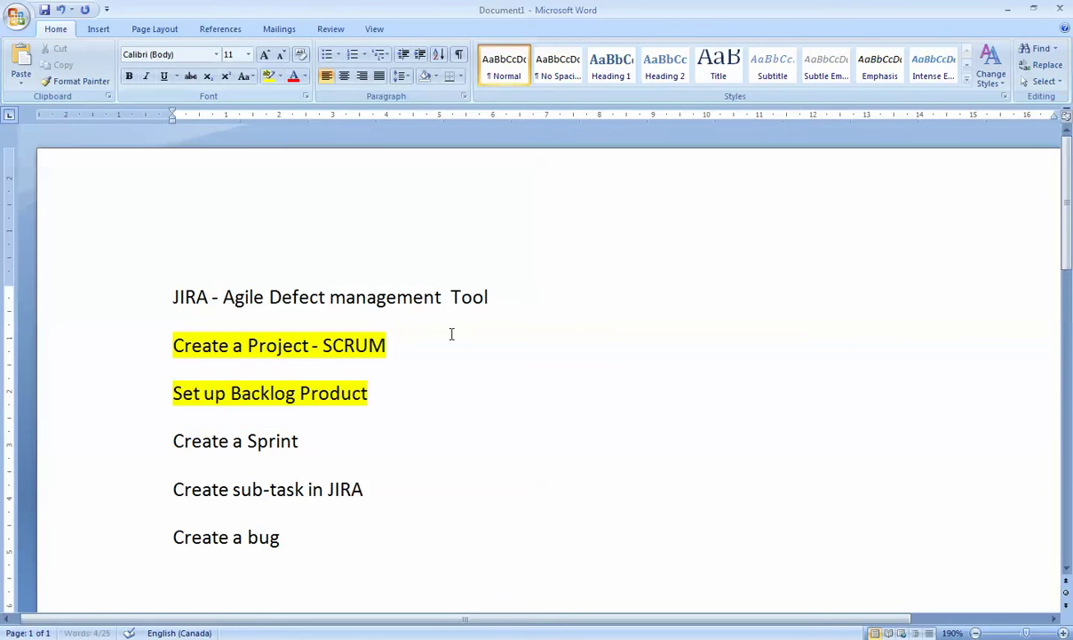
key("alt+Tab")
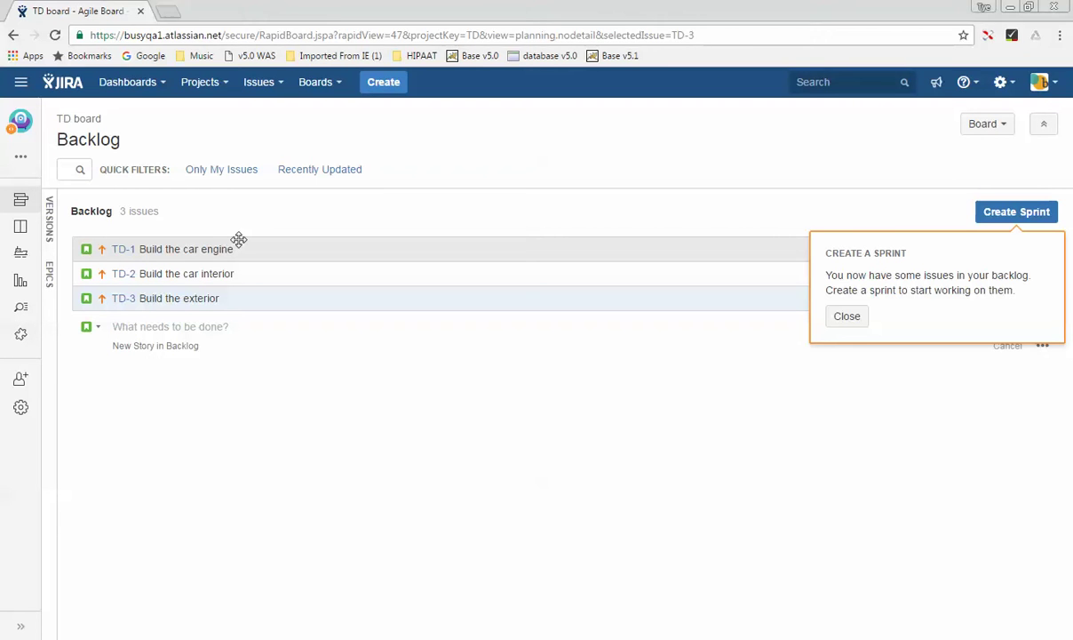
key("alt+Tab")
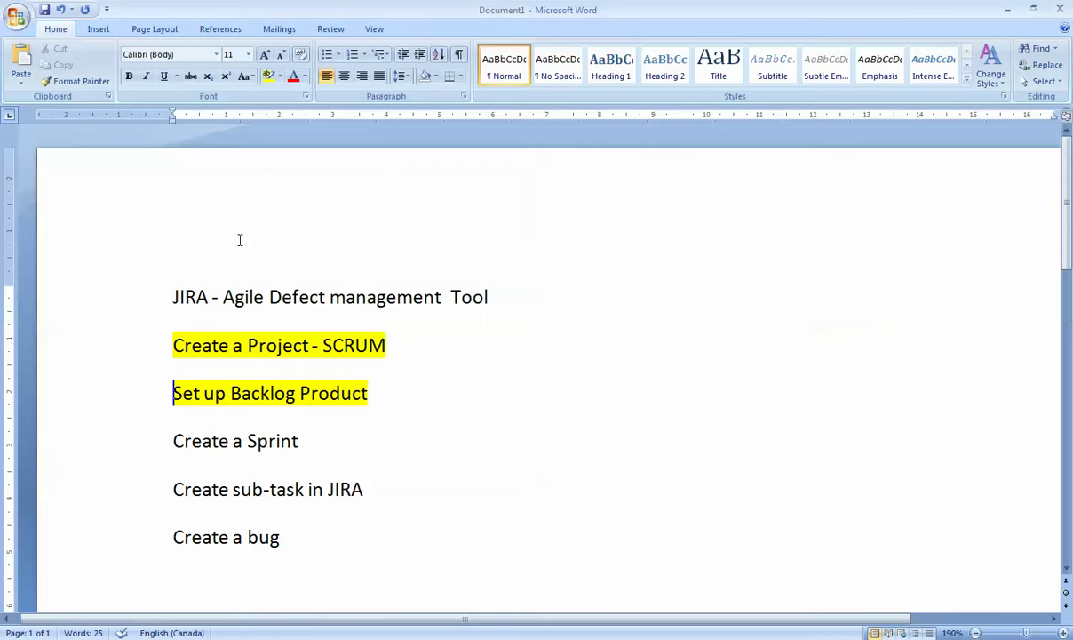
Add the lines "1Sp = 4hours" and "1 SP = 1 day" below "Set up Backlog Product".
left_click(391, 401)
key("Return")
type("1Sp = 4hours")
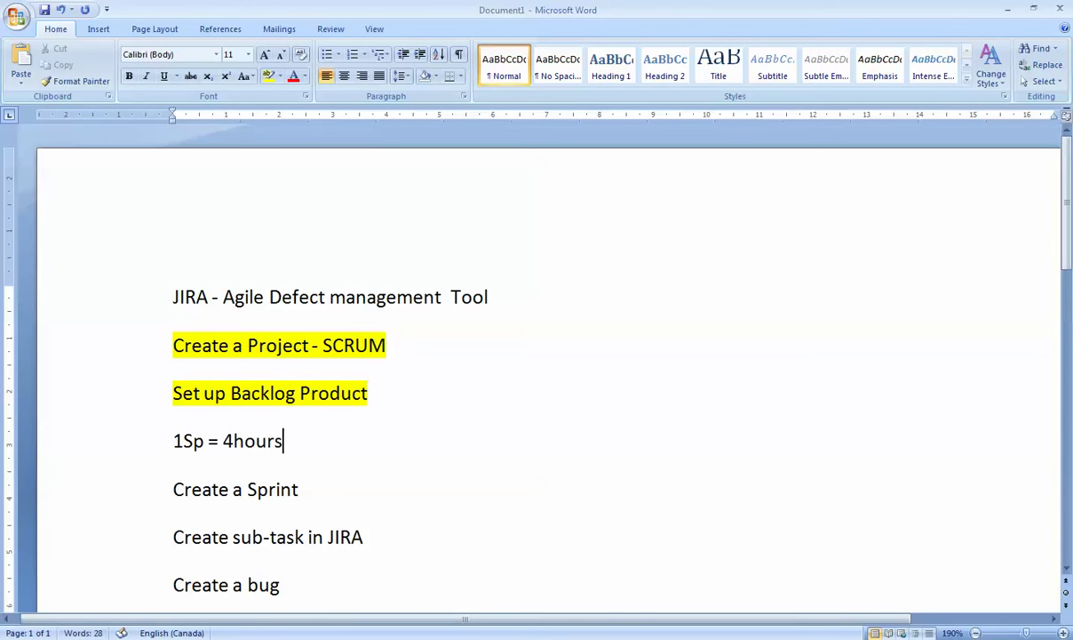
key("Return")
type("1 SP = 1 day")
key("Return")
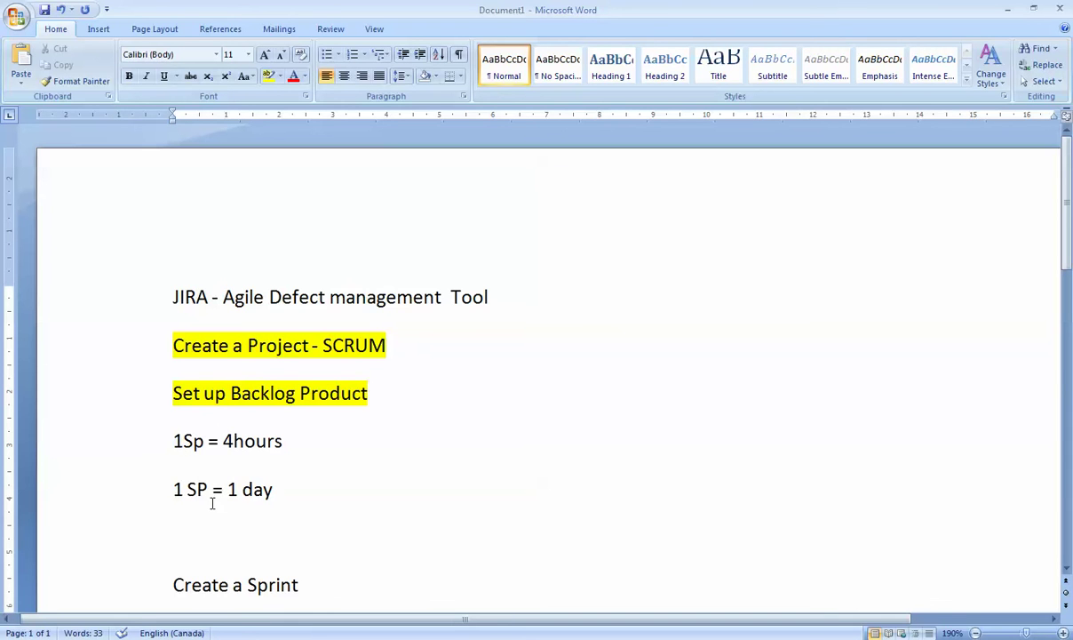
Switch to JIRA in Chrome, dismiss the sprint hint and set the estimate of "Build the car engine" to 5 story points.
key("alt+Tab")
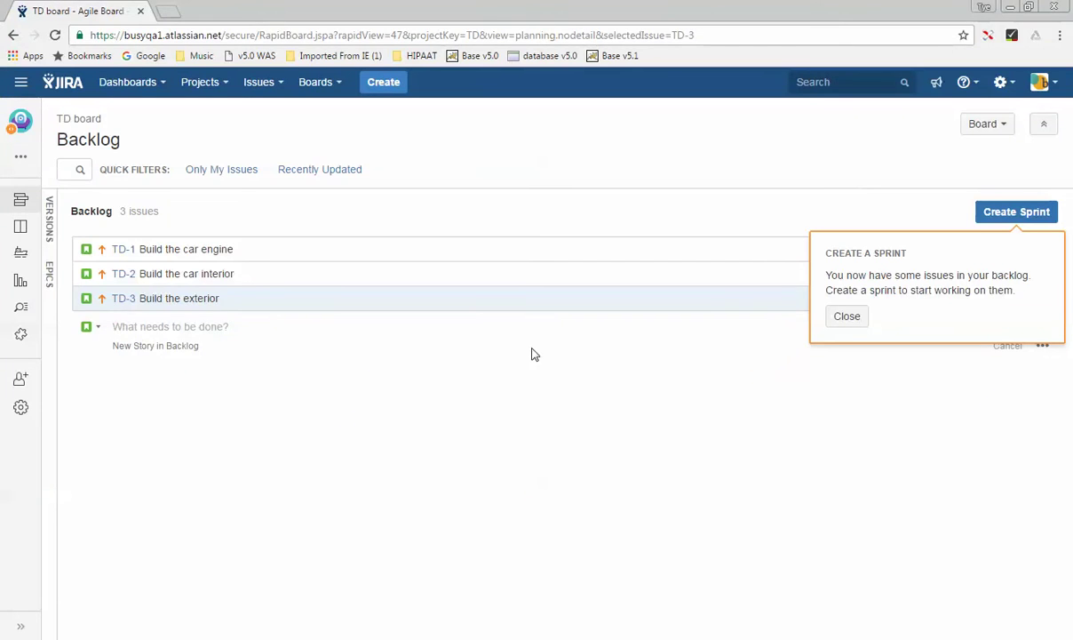
left_click(846, 315)
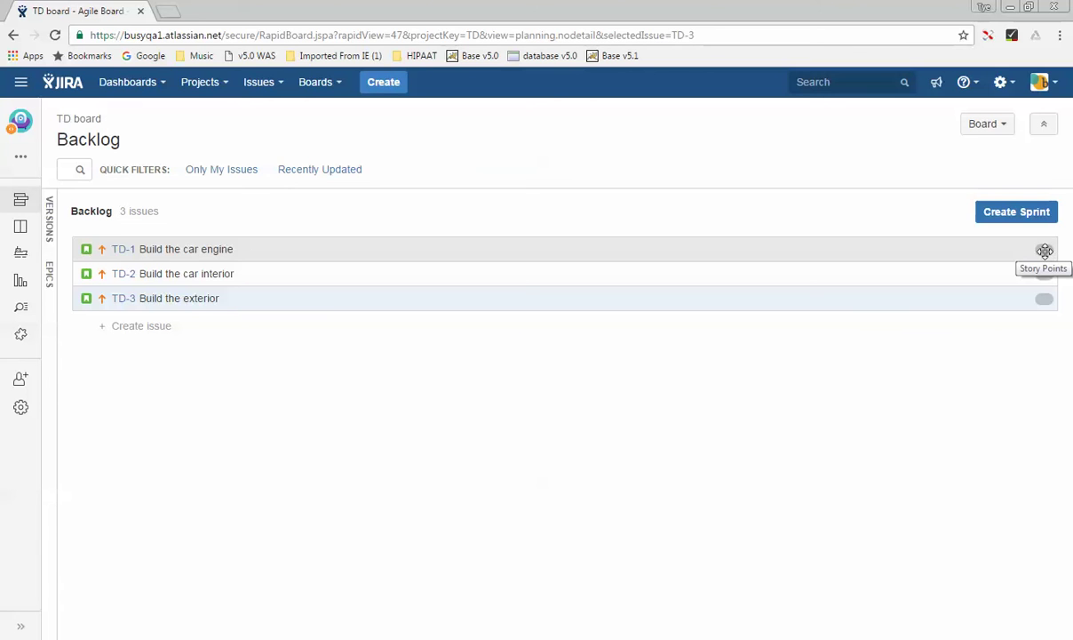
left_click(1045, 252)
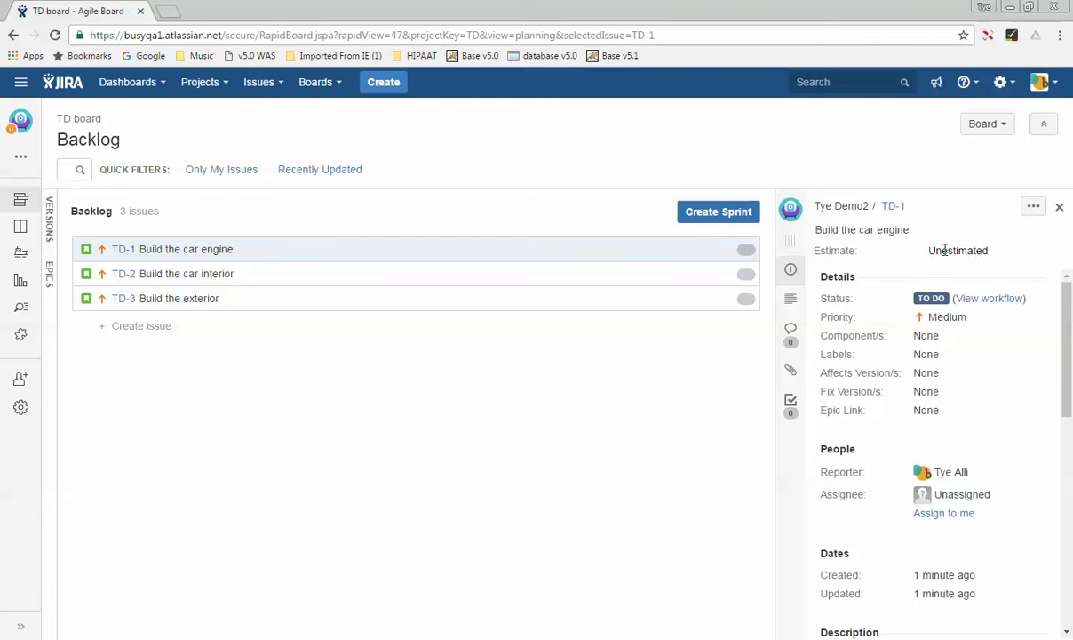
left_click(949, 249)
type("5")
key("Return")
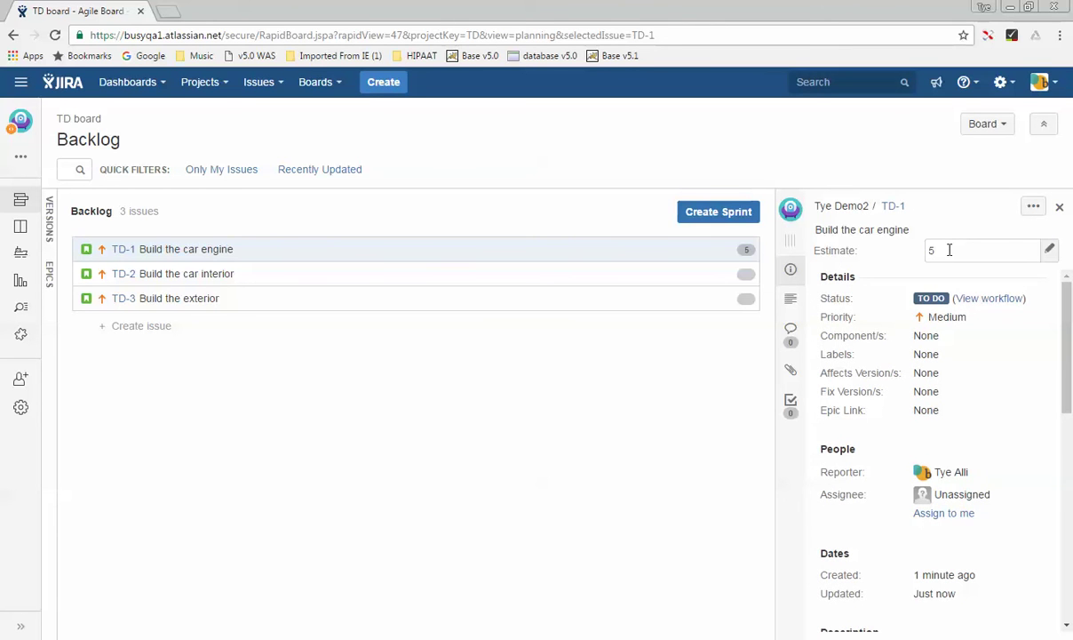
Set the story point estimates to 10 for "Build the car interior" and 15 for "Build the exterior".
left_click(461, 269)
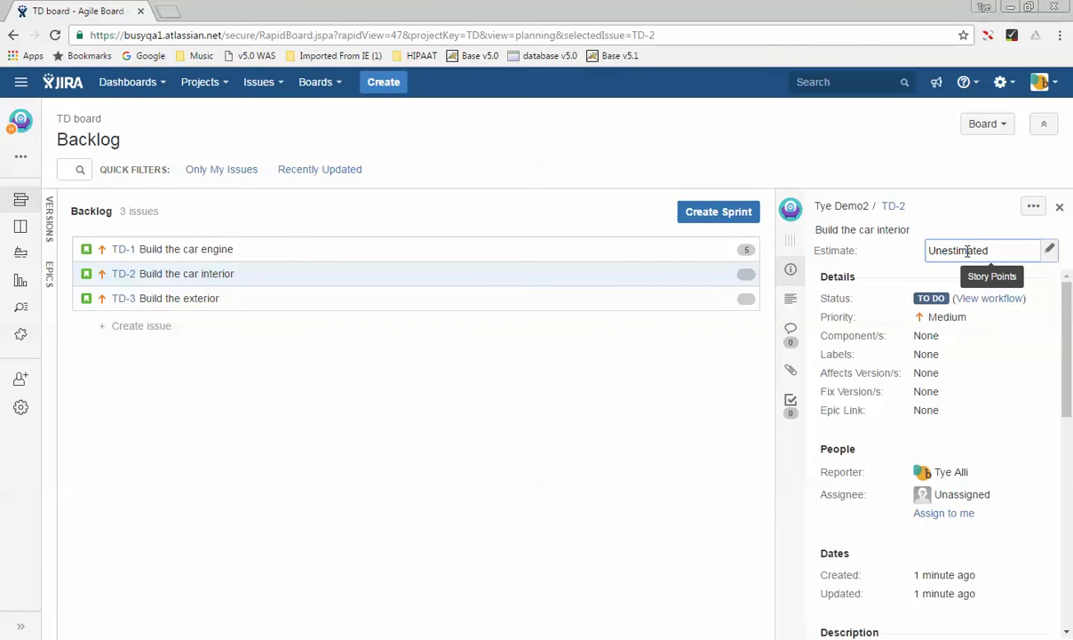
left_click(968, 251)
type("10")
key("Return")
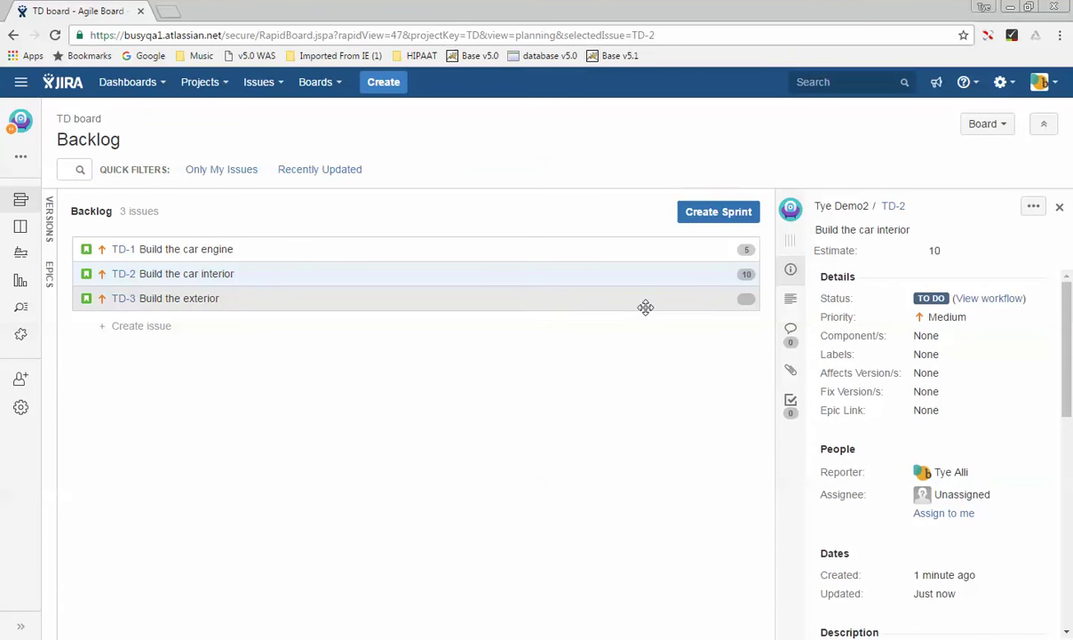
left_click(537, 300)
left_click(950, 247)
type("15")
key("Return")
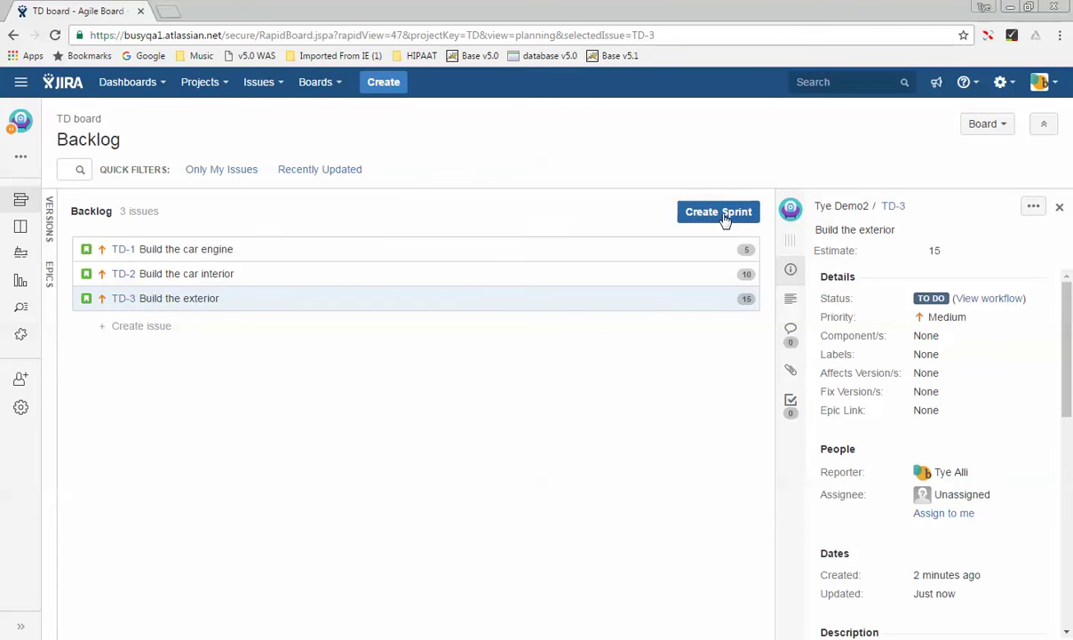
Create a sprint containing "Build the car engine" and "Build the car interior" and start it with a duration of 2 weeks.
left_click(723, 216)
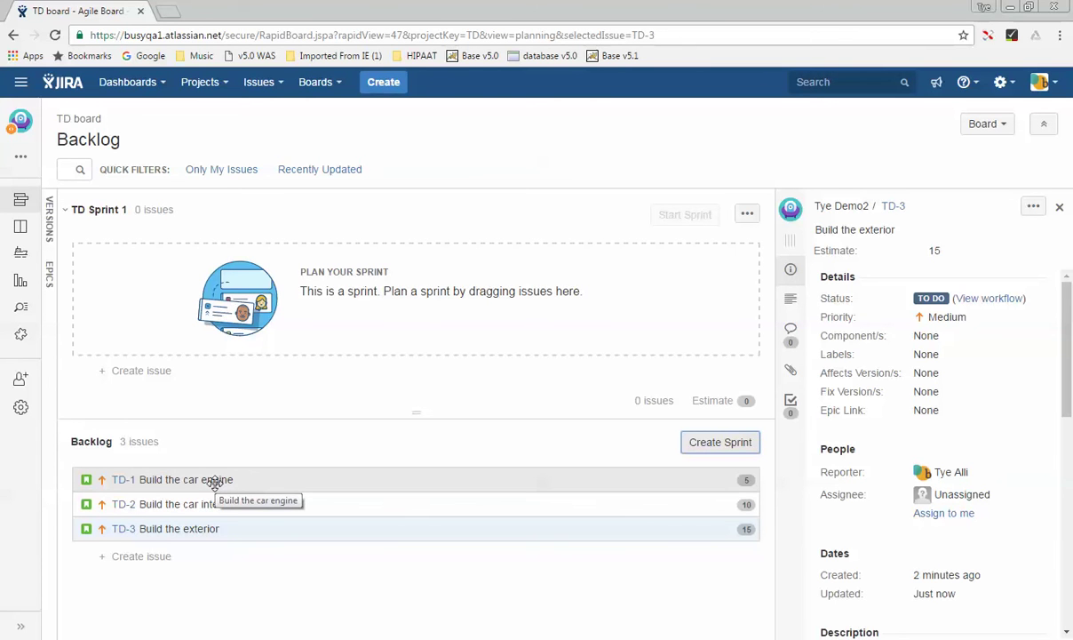
left_click_drag(210, 479, 210, 259)
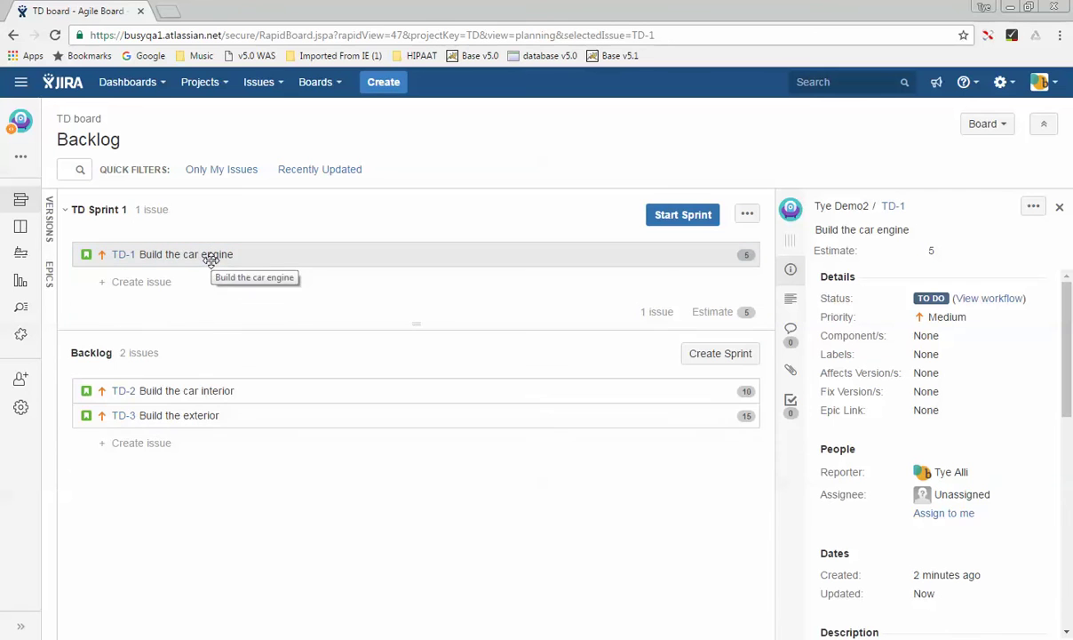
left_click_drag(209, 387, 209, 276)
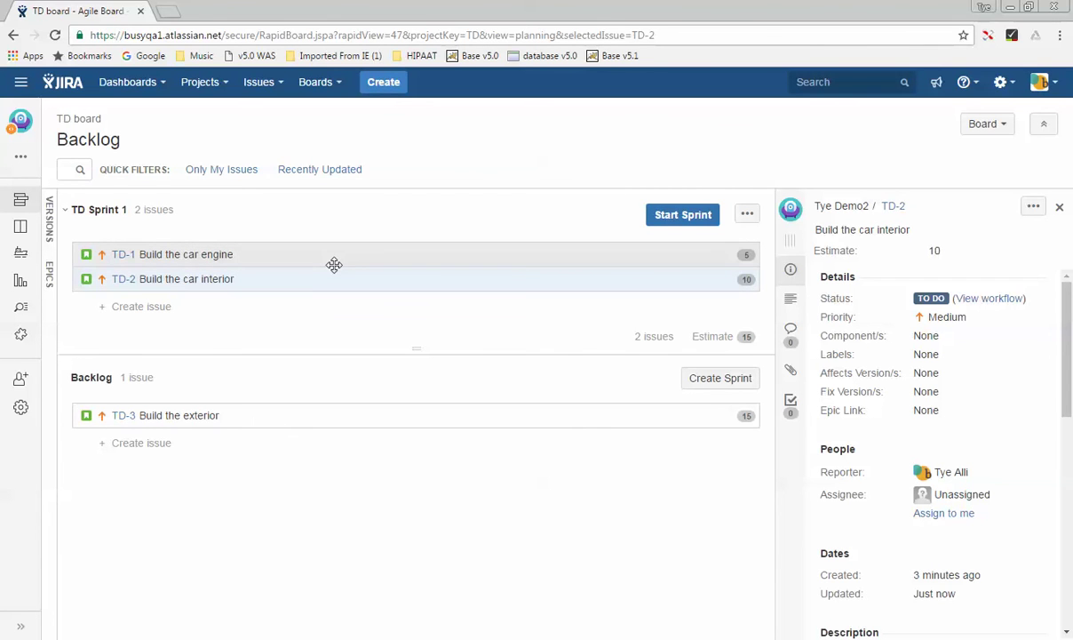
left_click(691, 215)
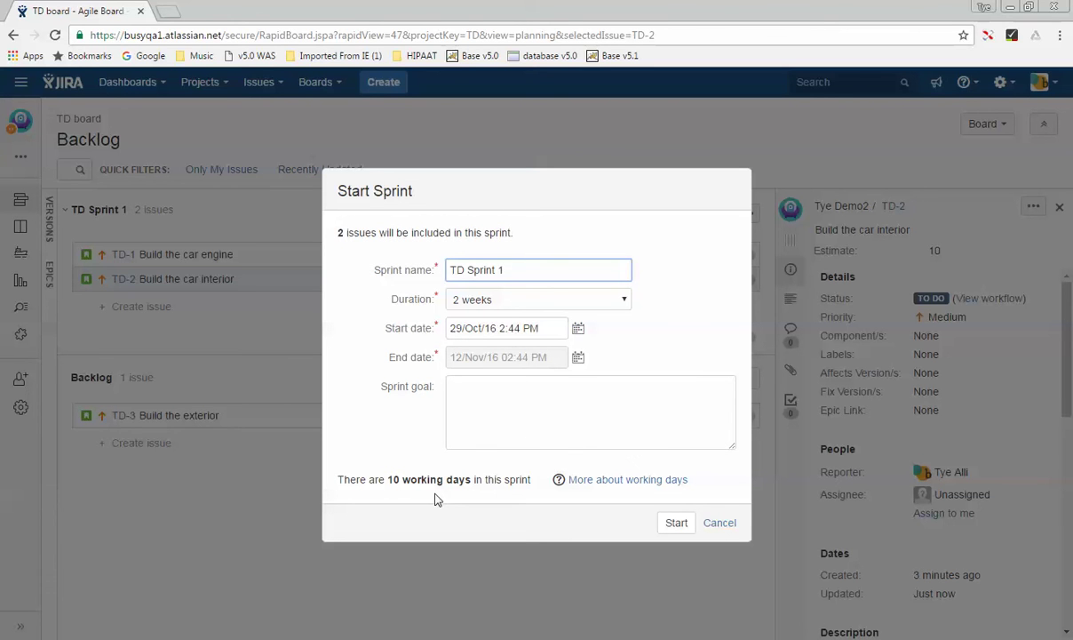
left_click(677, 523)
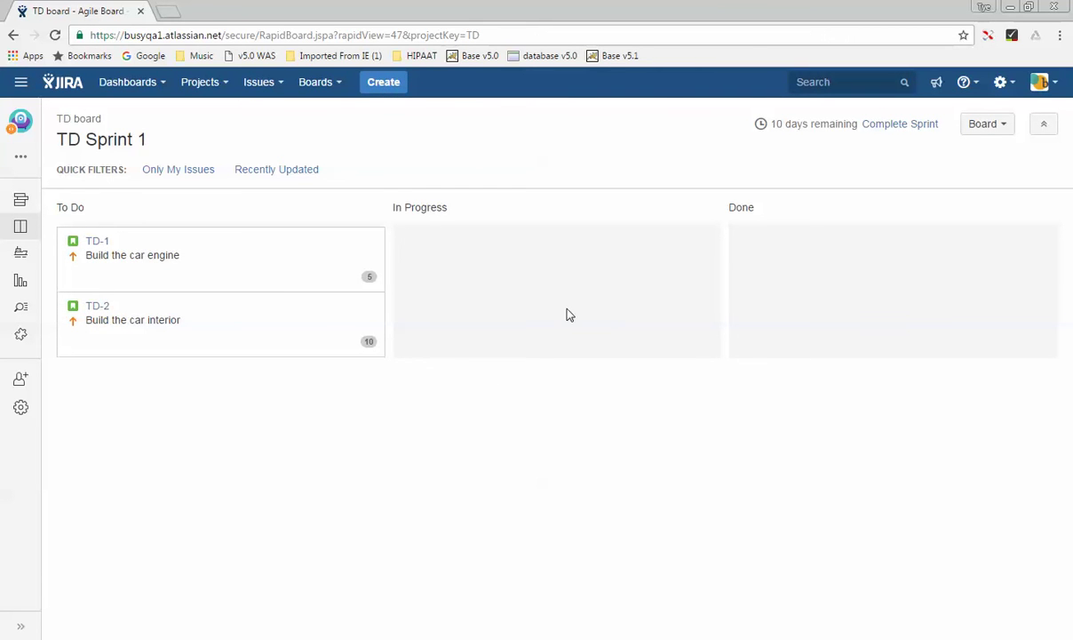
Switch to Document1 in Word and highlight the line "Create a Sprint" in yellow.
left_click(379, 624)
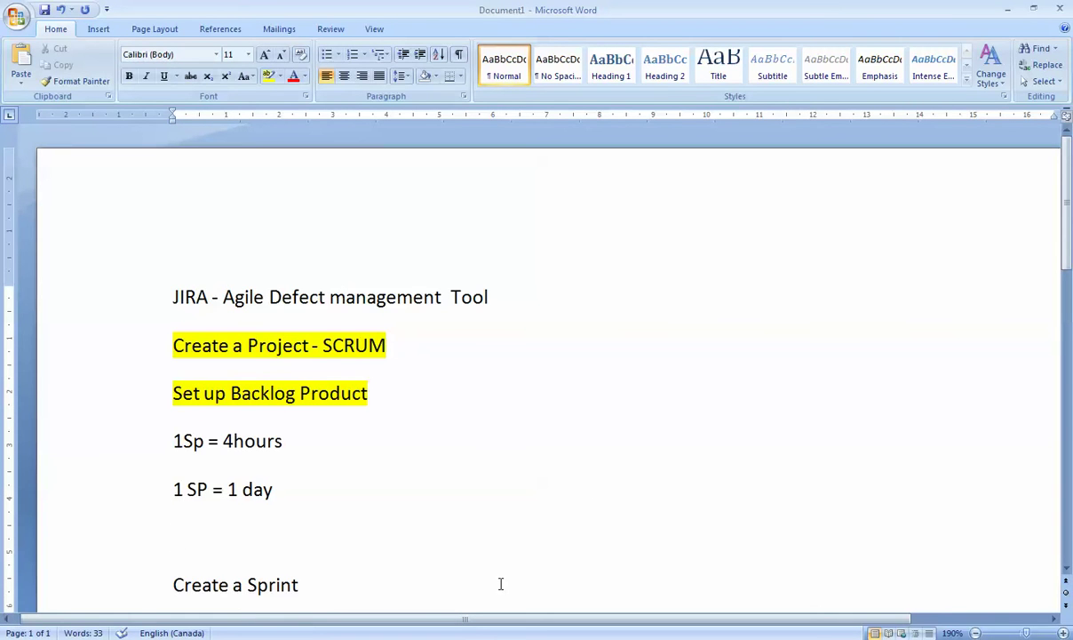
left_click(310, 585, "shift")
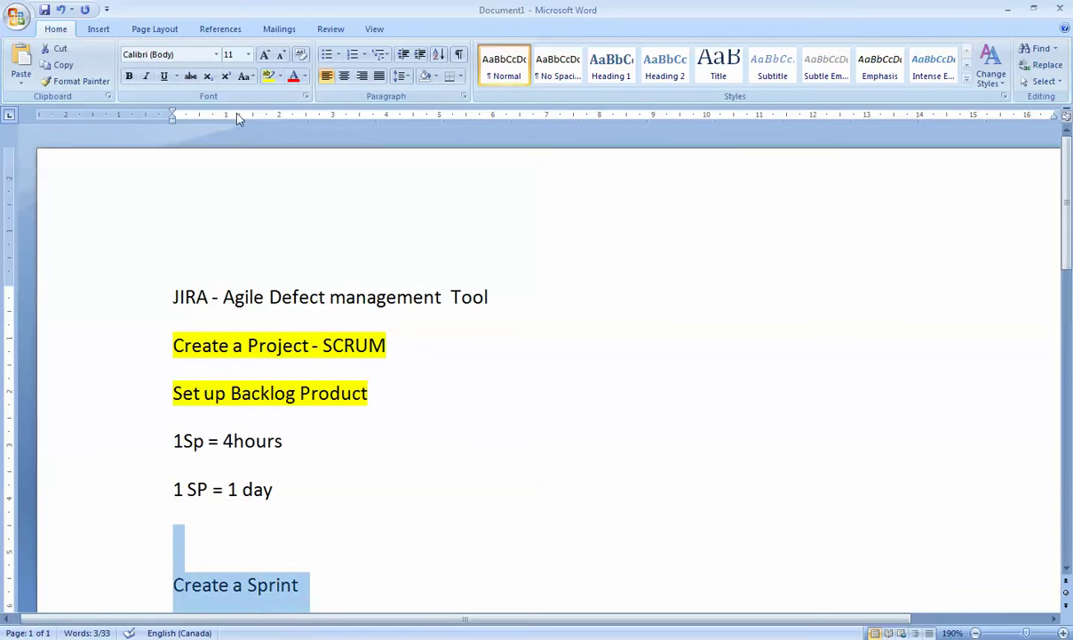
left_click(268, 76)
scroll(1069, 273, "down", 3)
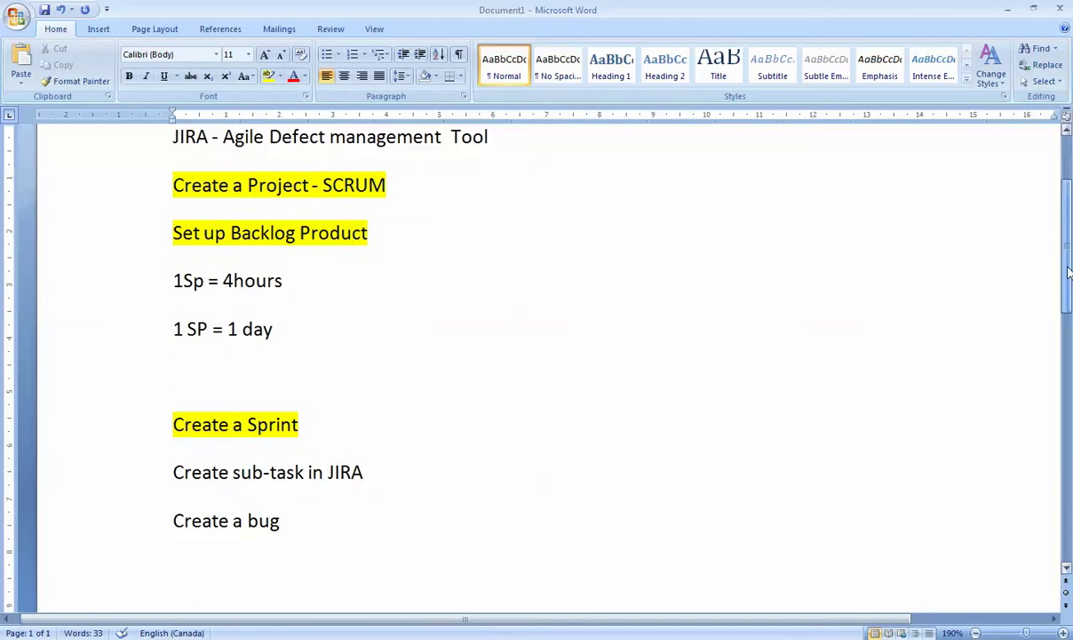
scroll(1069, 273, "down", 1)
Switch to JIRA in Chrome and open the story TD-1 "Build the car engine" in a new browser tab.
key("alt+Tab")
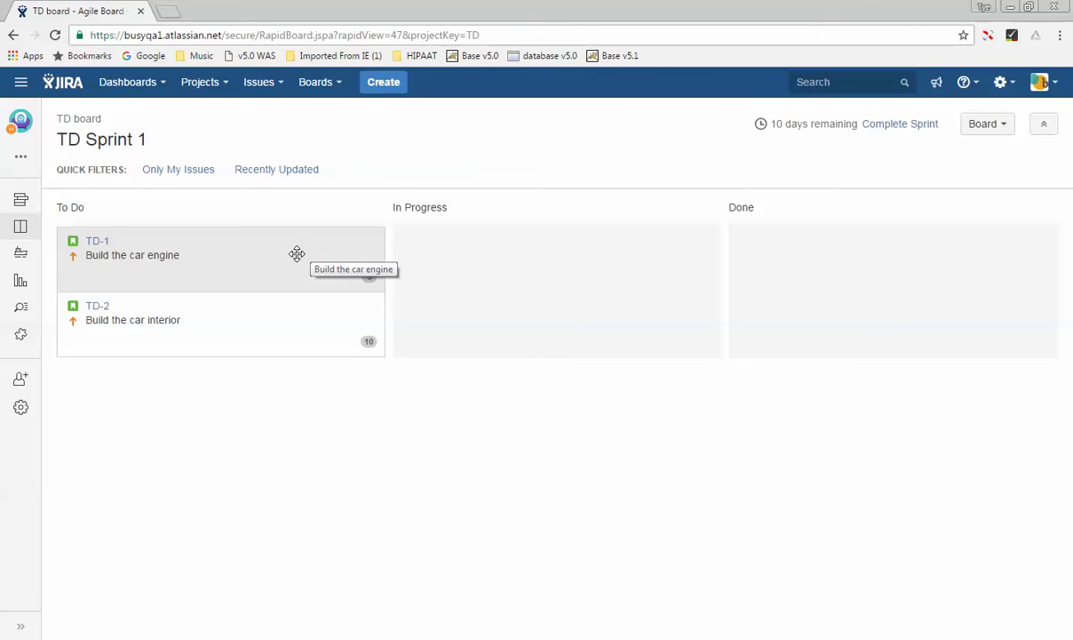
right_click(100, 247)
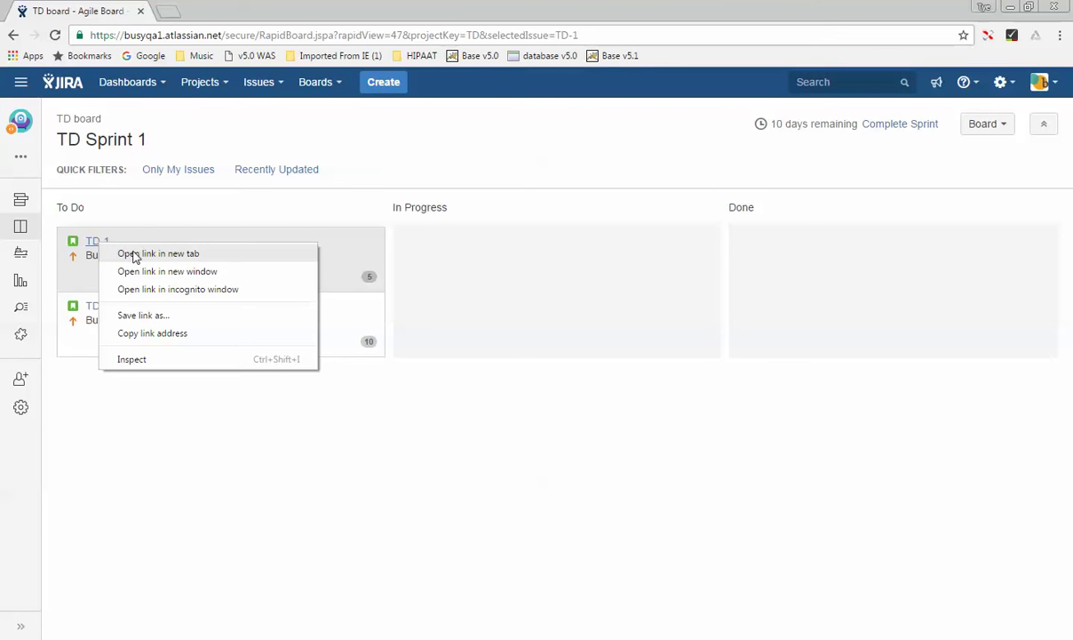
left_click(133, 255)
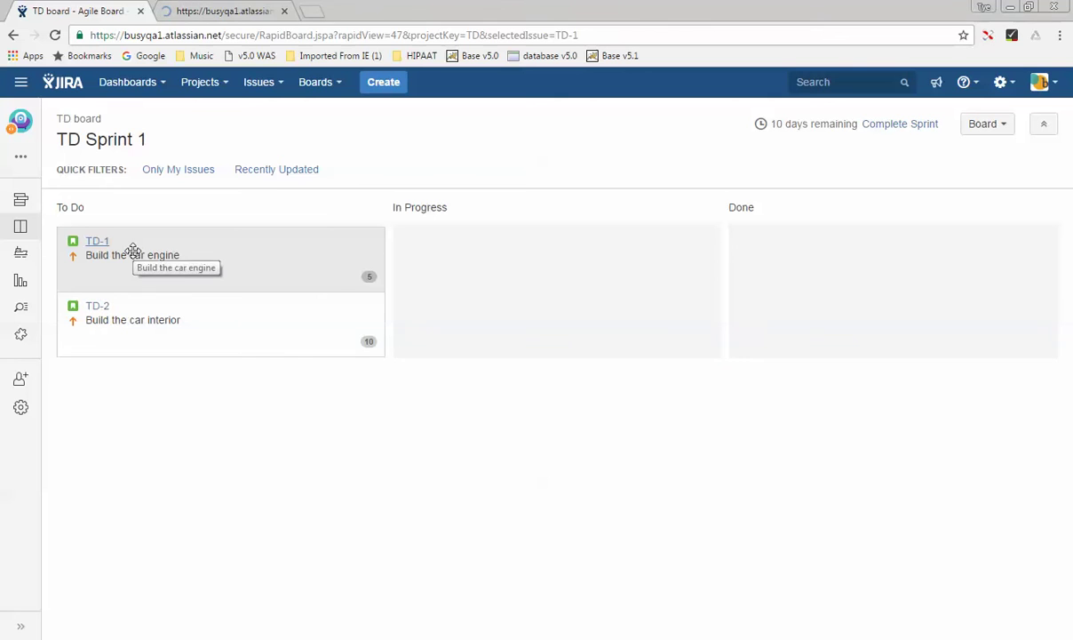
left_click(230, 12)
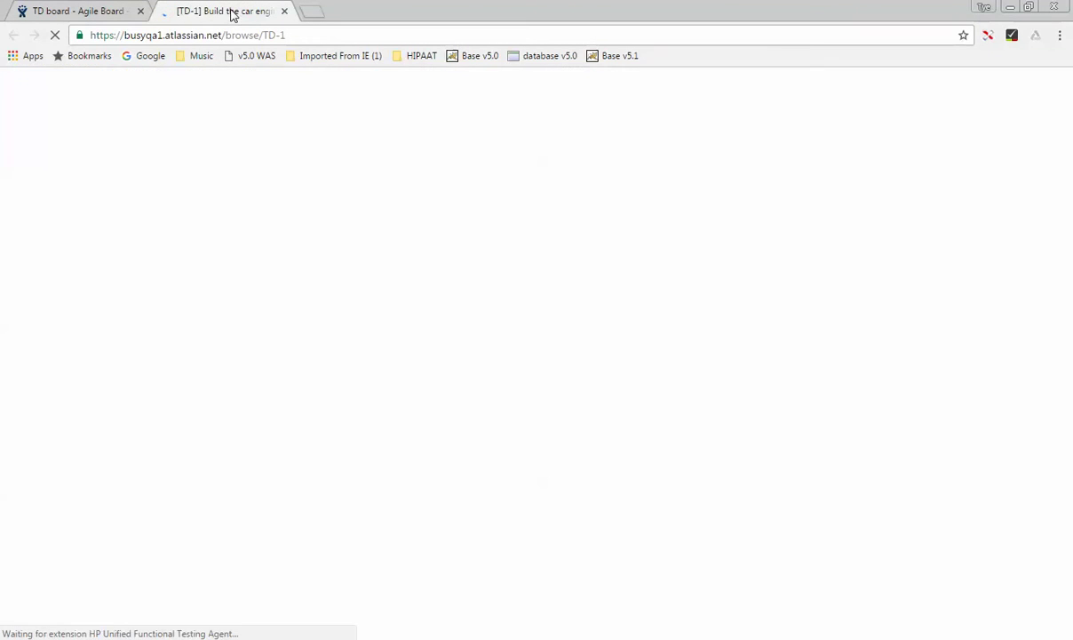
Start a sub-task for the story TD-1 with the summary "Design work" and the description "sdfsdfsdfsfd".
left_click(1045, 179)
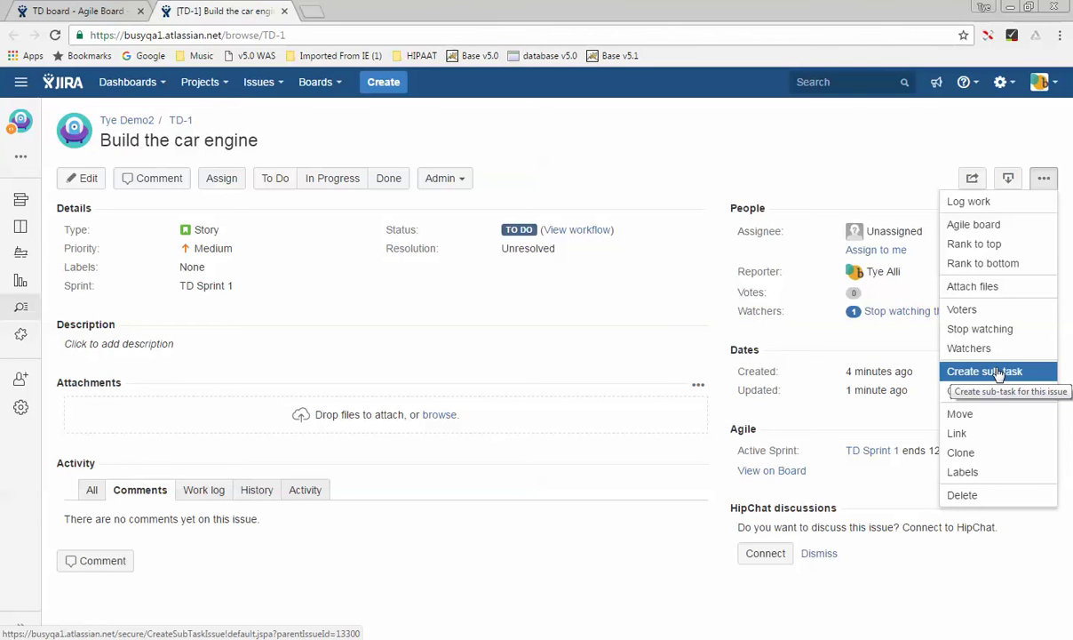
left_click(997, 371)
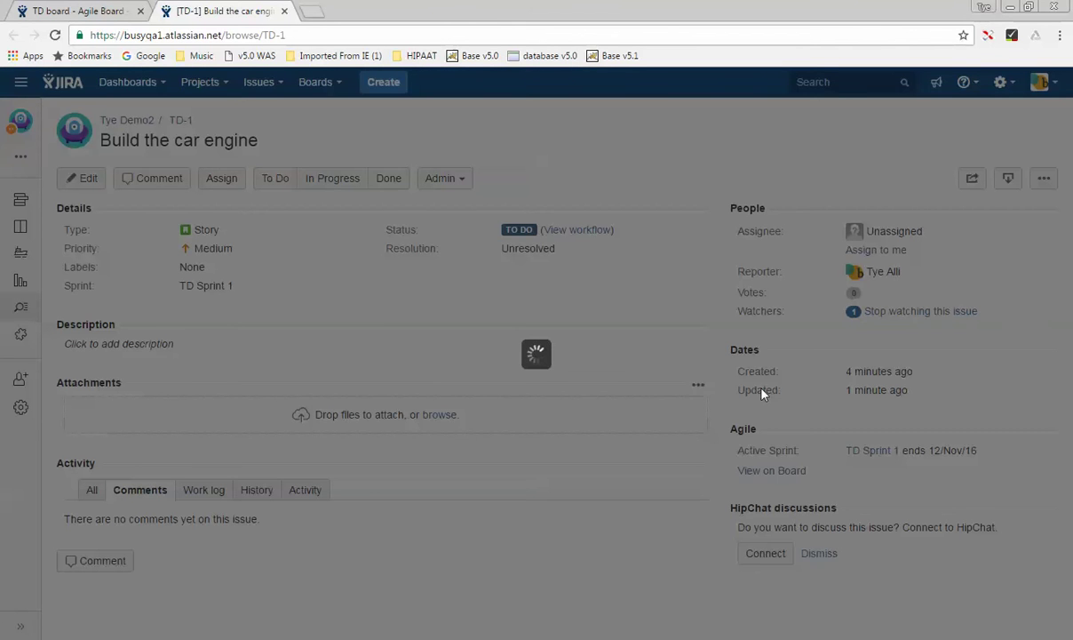
type("Desi")
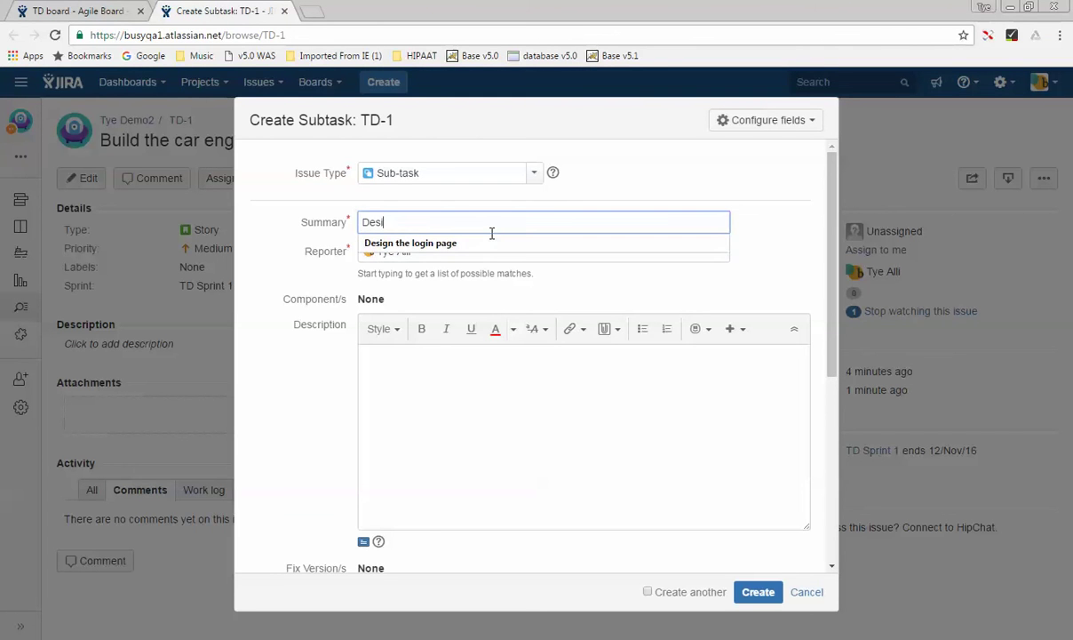
type("gn work")
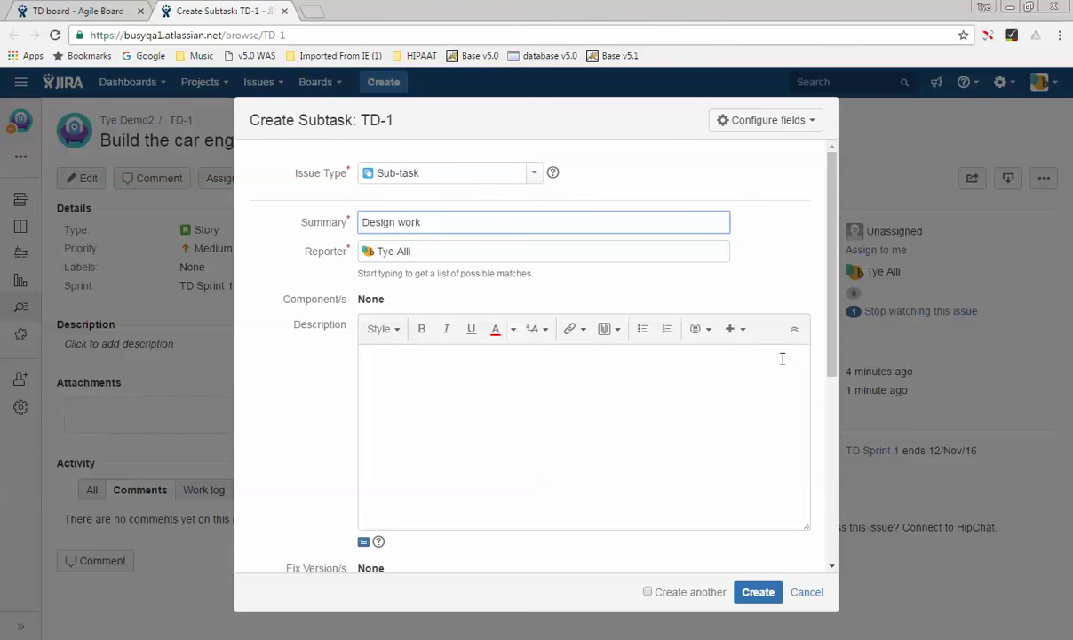
left_click(721, 372)
type("sdfsdfsdfsfd")
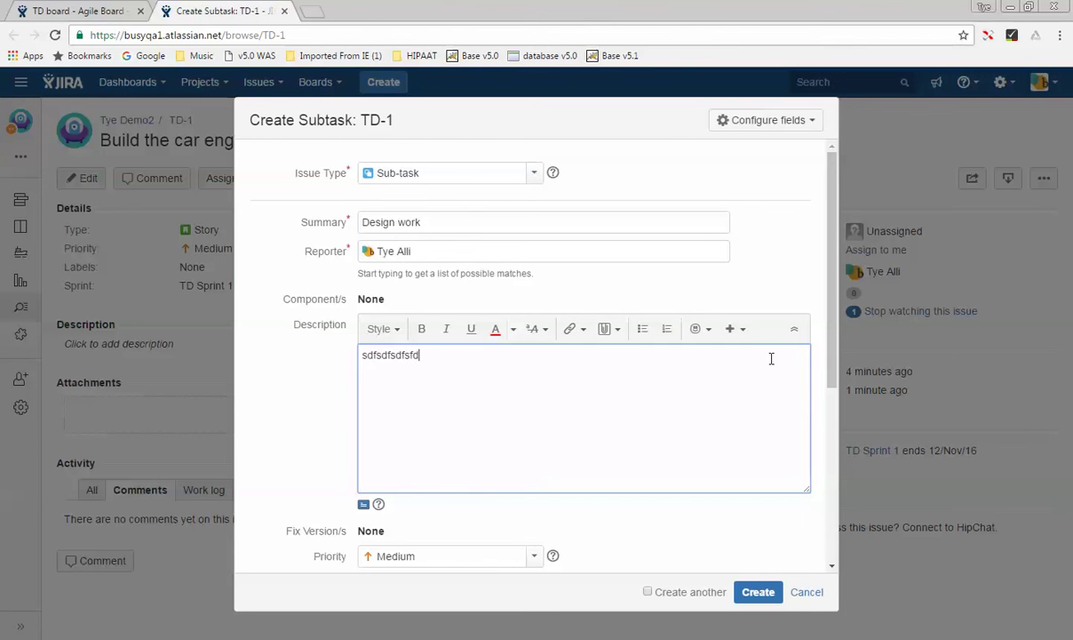
Assign the sub-task to the first person under All Users and create it with the Create another option enabled.
scroll(783, 318, "down", 3)
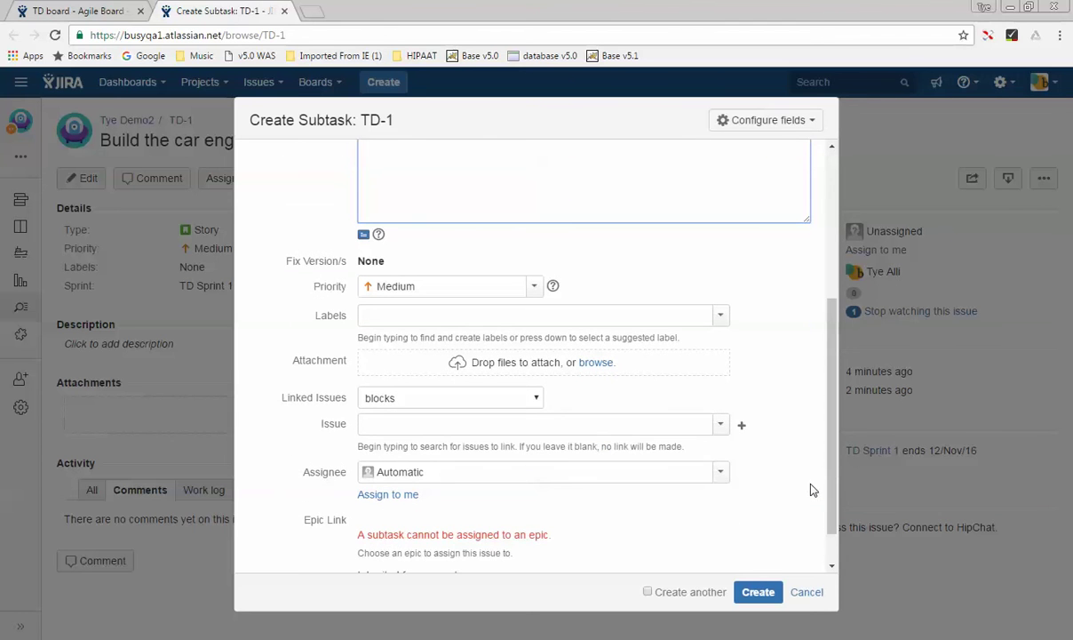
left_click(516, 473)
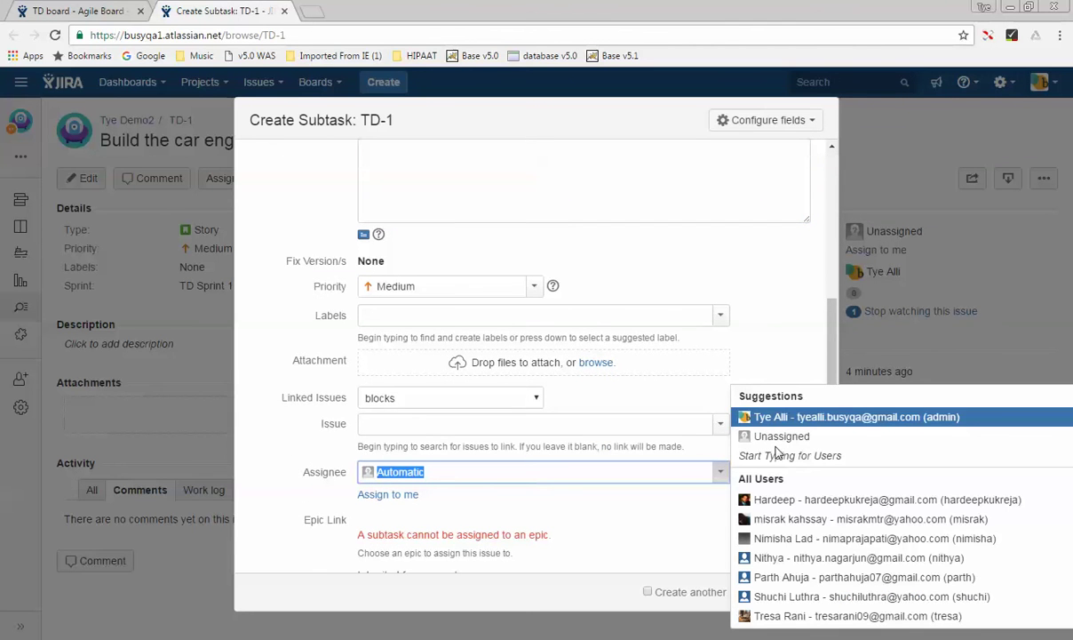
left_click(802, 500)
scroll(835, 441, "down", 1)
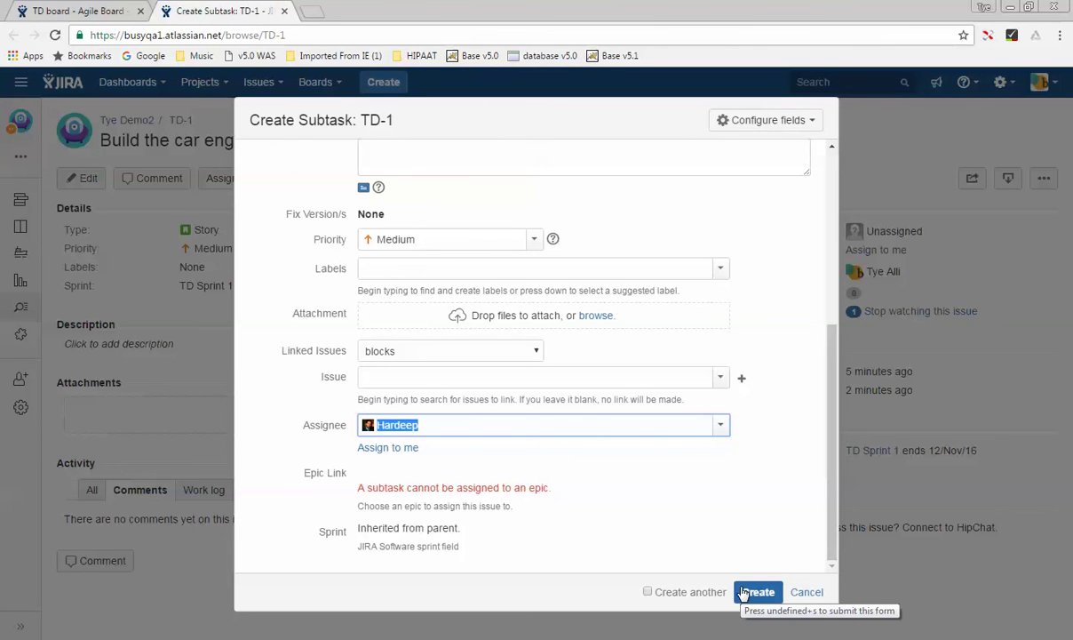
left_click(648, 593)
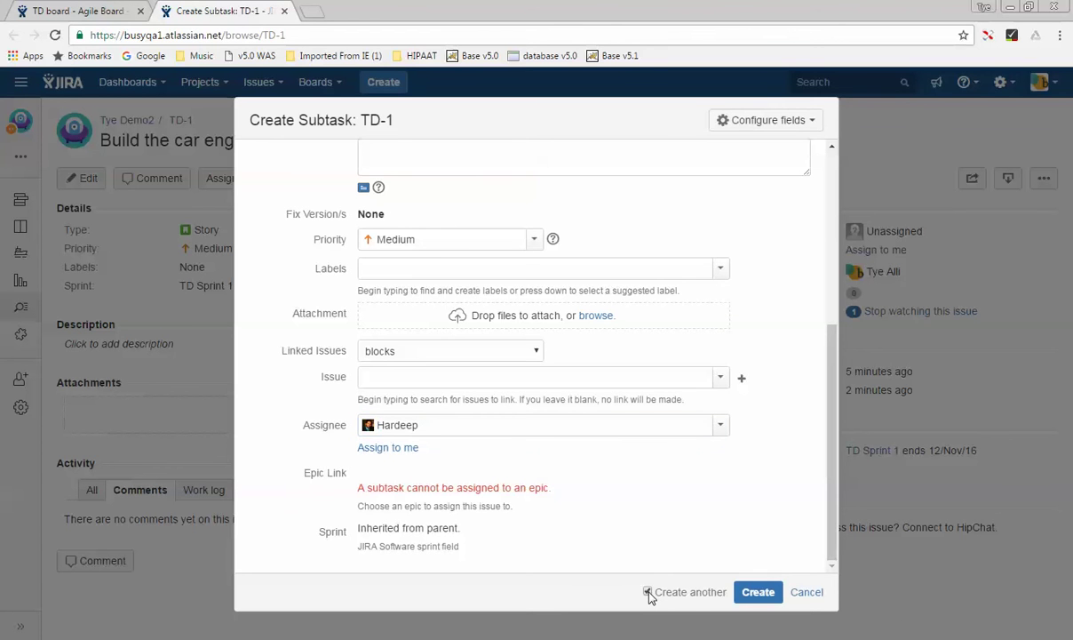
left_click(758, 592)
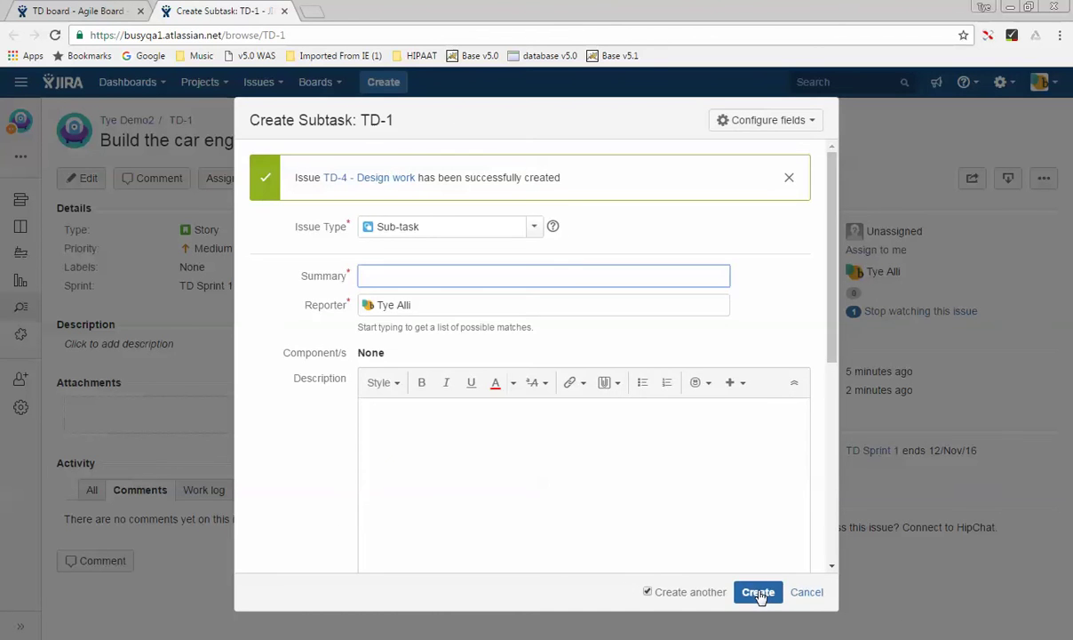
Enter the summary "Develop work" and the description "safsfsfd" for the next sub-task of TD-1.
left_click_drag(833, 311, 829, 336)
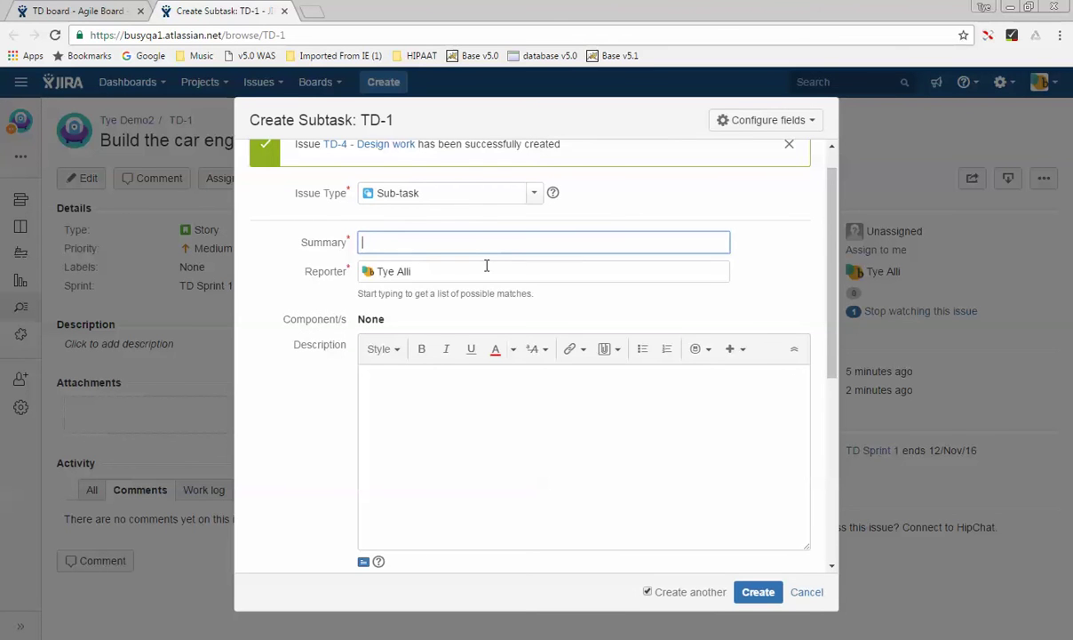
type("Develop work")
left_click(479, 443)
type("safsfsfd")
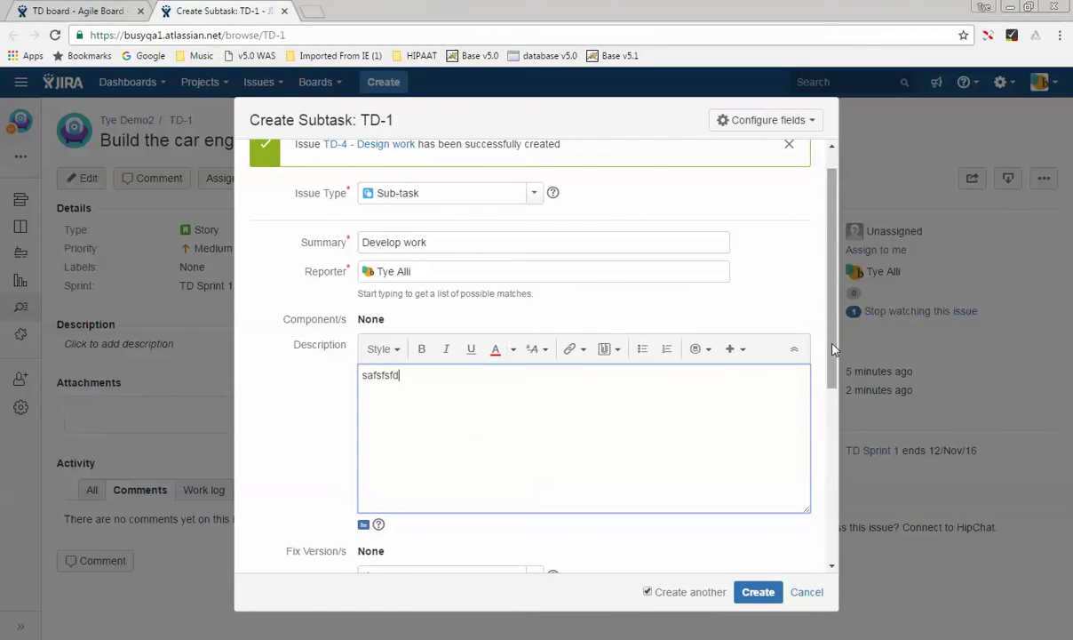
Assign the "Develop work" sub-task to the third person listed under All Users and create it, keeping Create another enabled.
left_click_drag(832, 352, 840, 455)
scroll(789, 443, "down", 2)
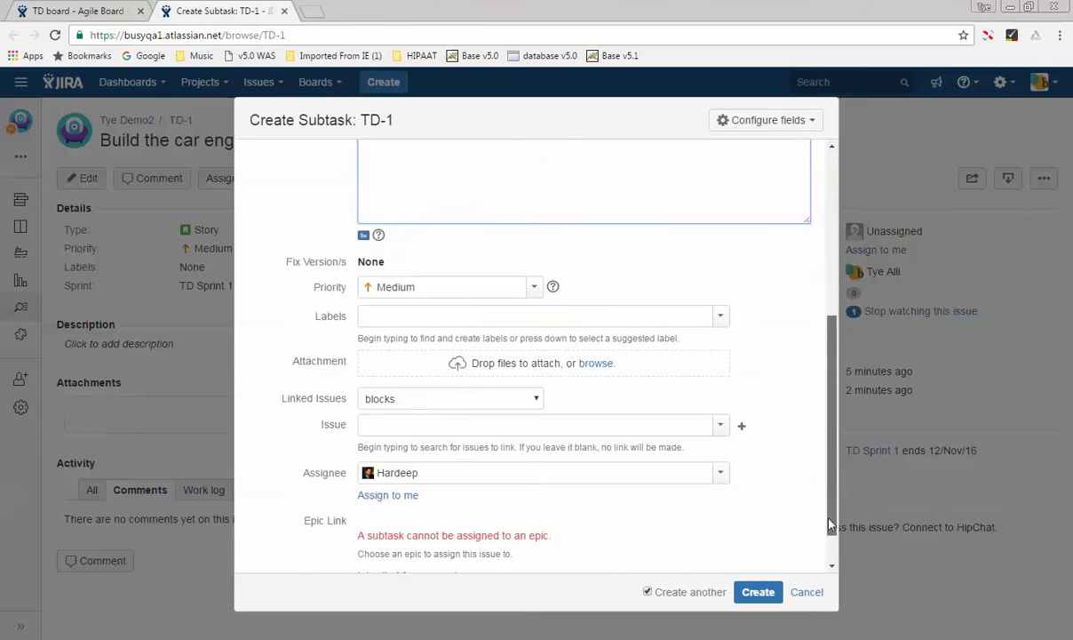
left_click(616, 425)
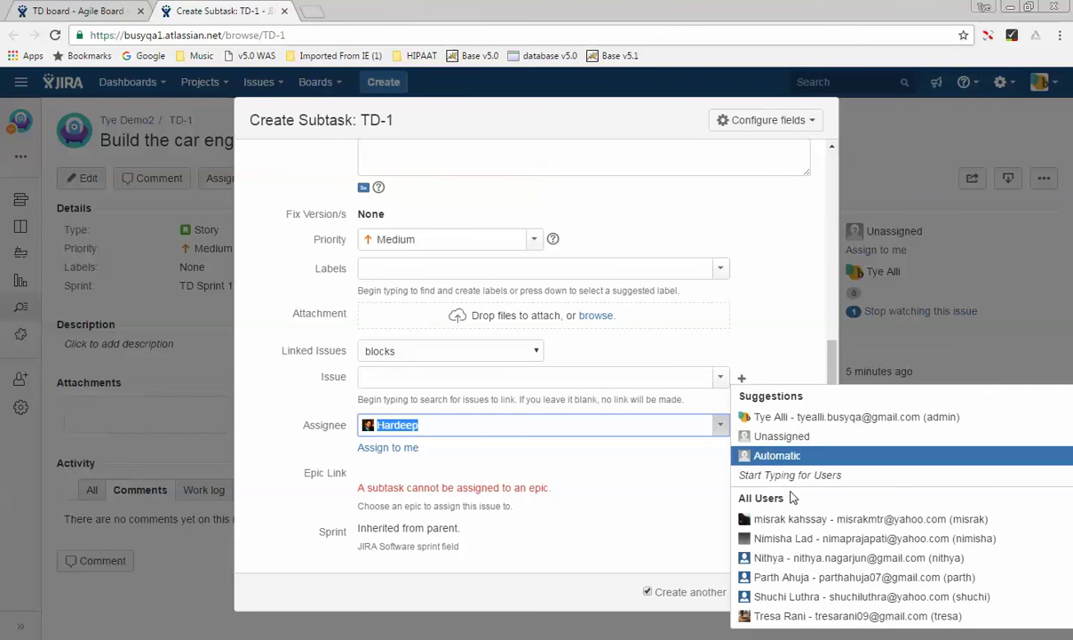
left_click(802, 558)
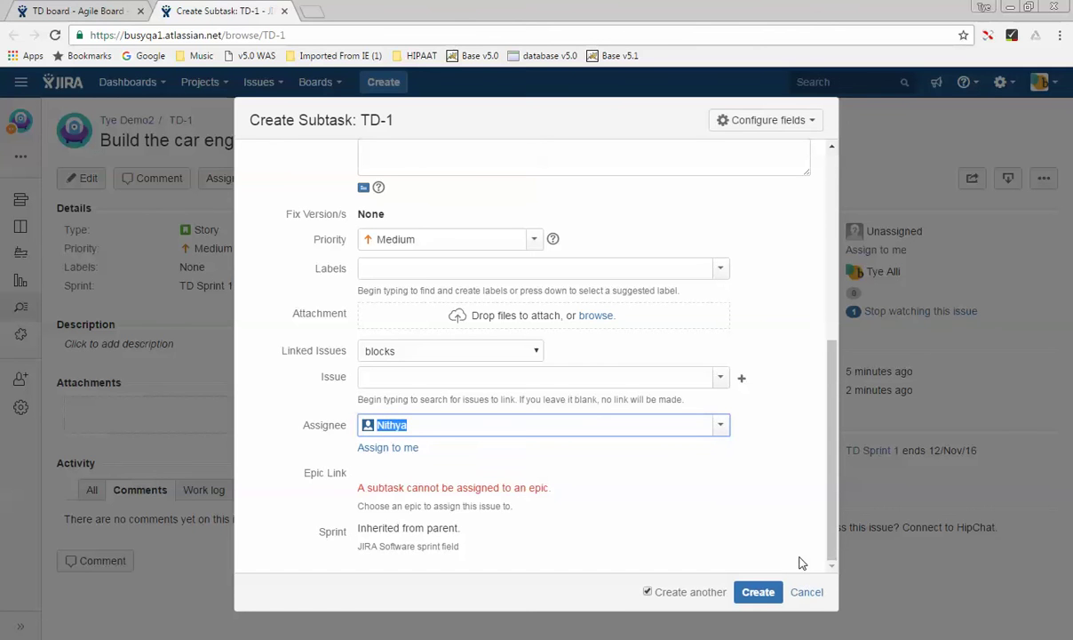
left_click(760, 597)
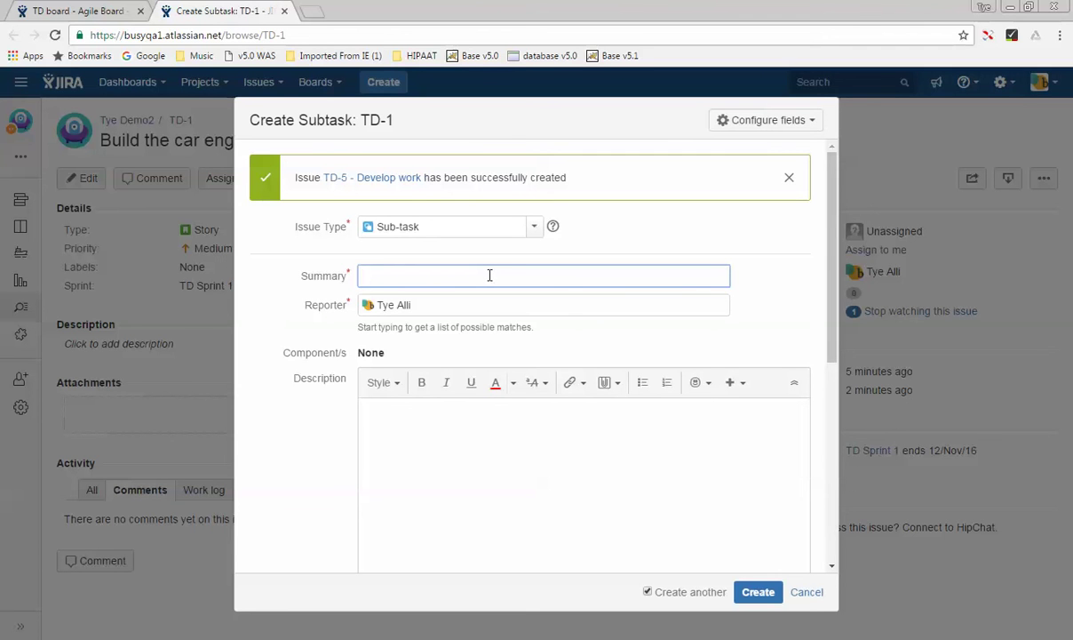
Enter the summary "Test the story" and the description "sfsfsfdf" for a third sub-task of TD-1.
type("Test t")
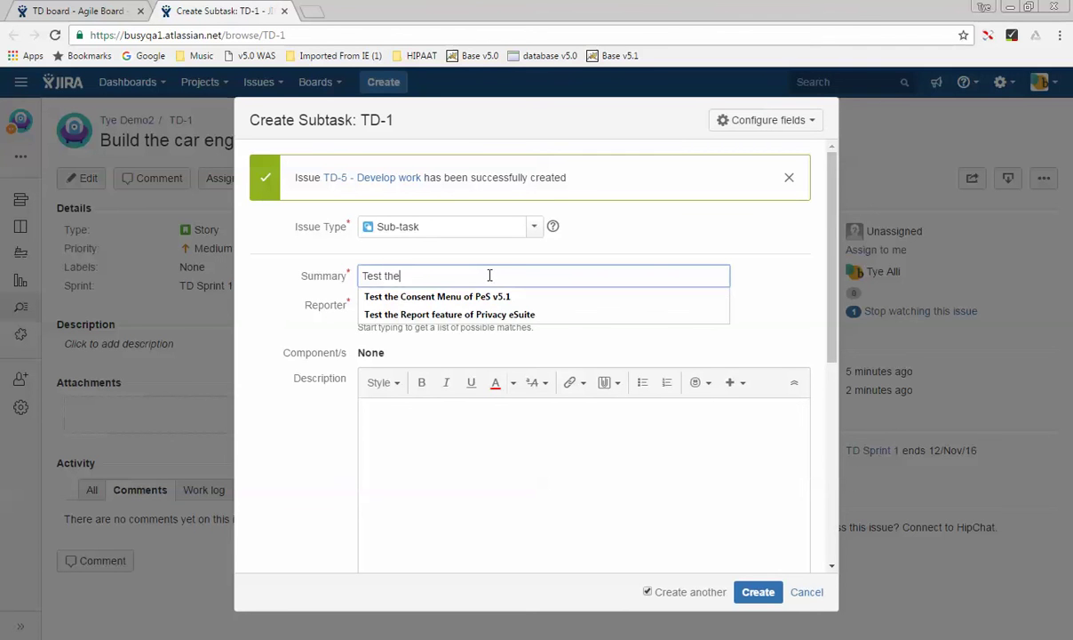
type("he story")
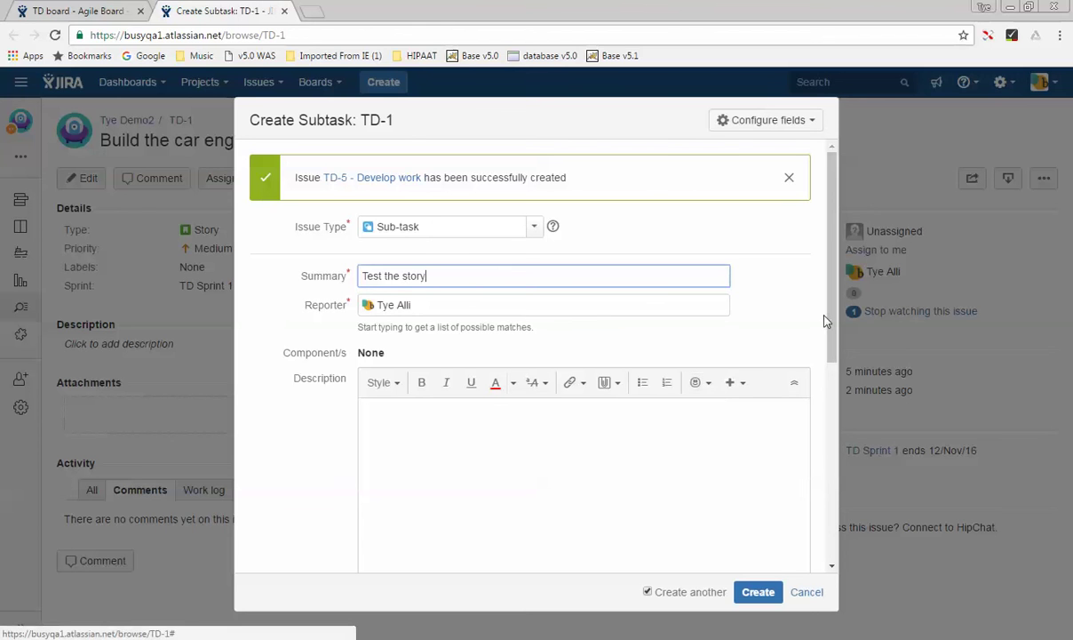
left_click(631, 485)
type("sfsfsfsfsfsfsf")
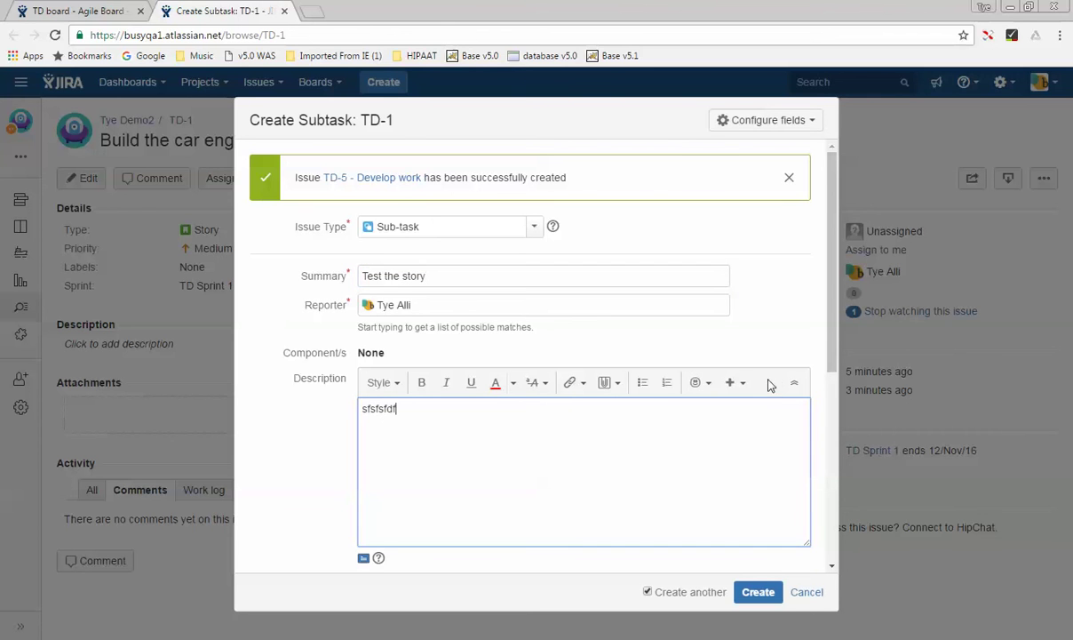
Assign the "Test the story" sub-task to the fourth person under All Users, disable Create another and create it.
left_click_drag(831, 352, 800, 508)
scroll(800, 508, "down", 1)
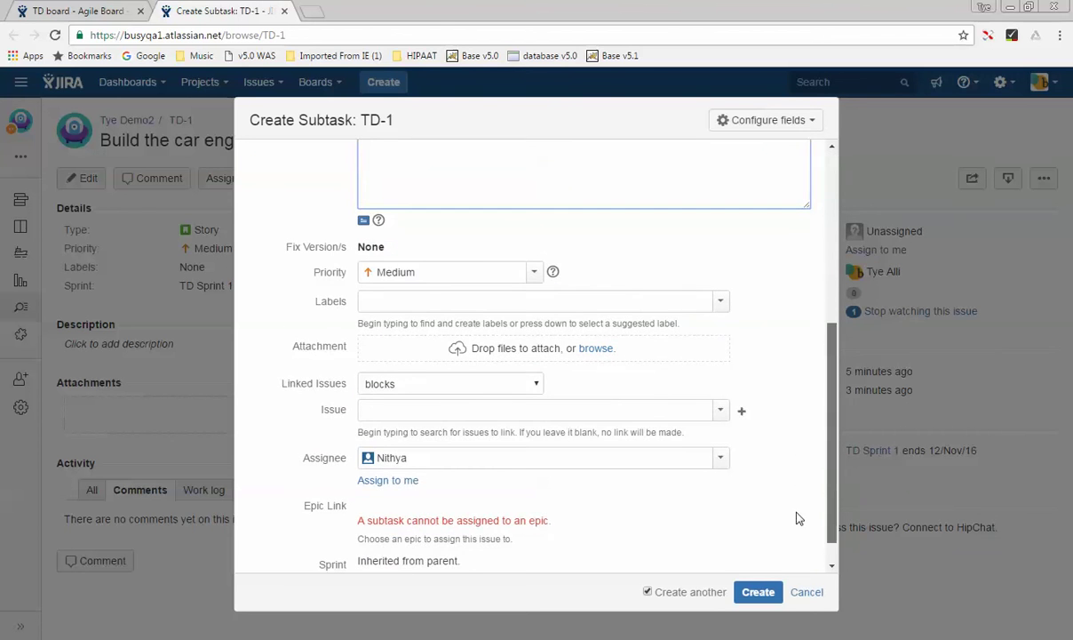
left_click(722, 462)
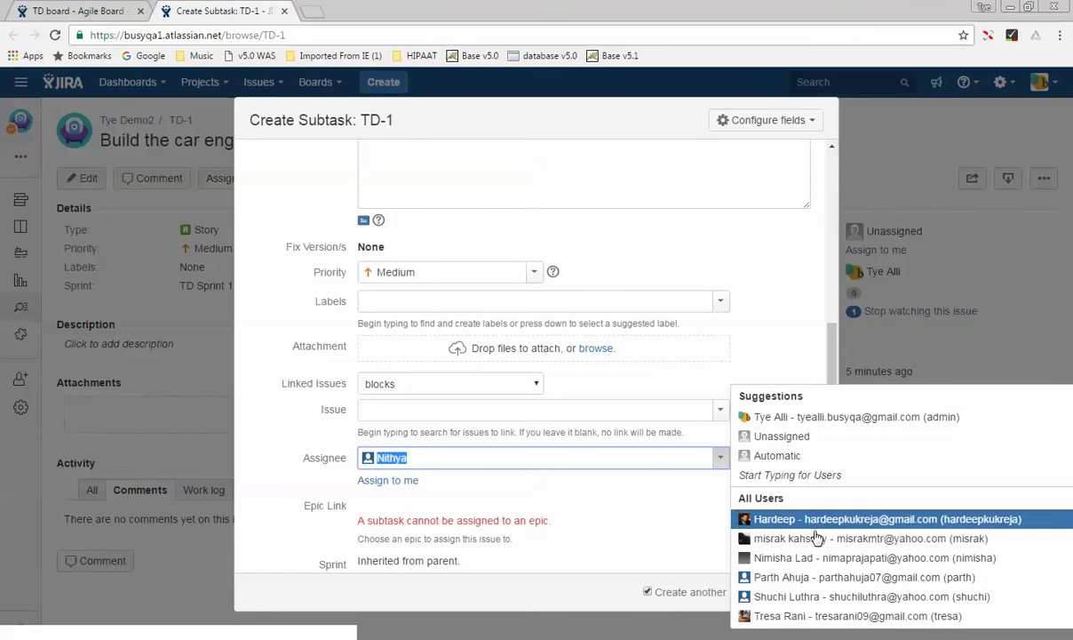
left_click(819, 578)
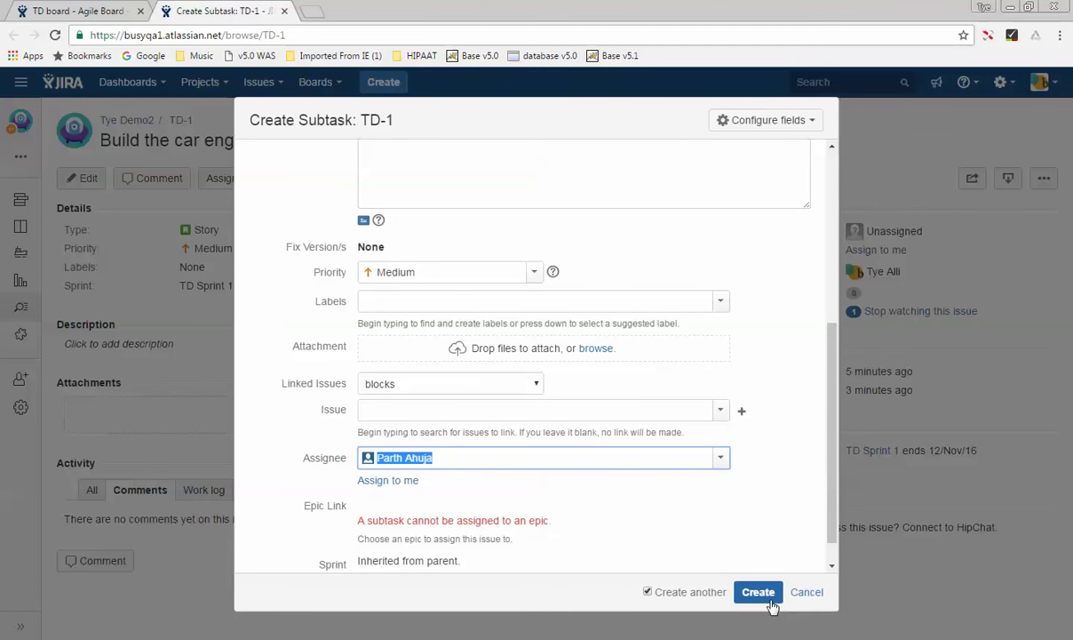
left_click(648, 594)
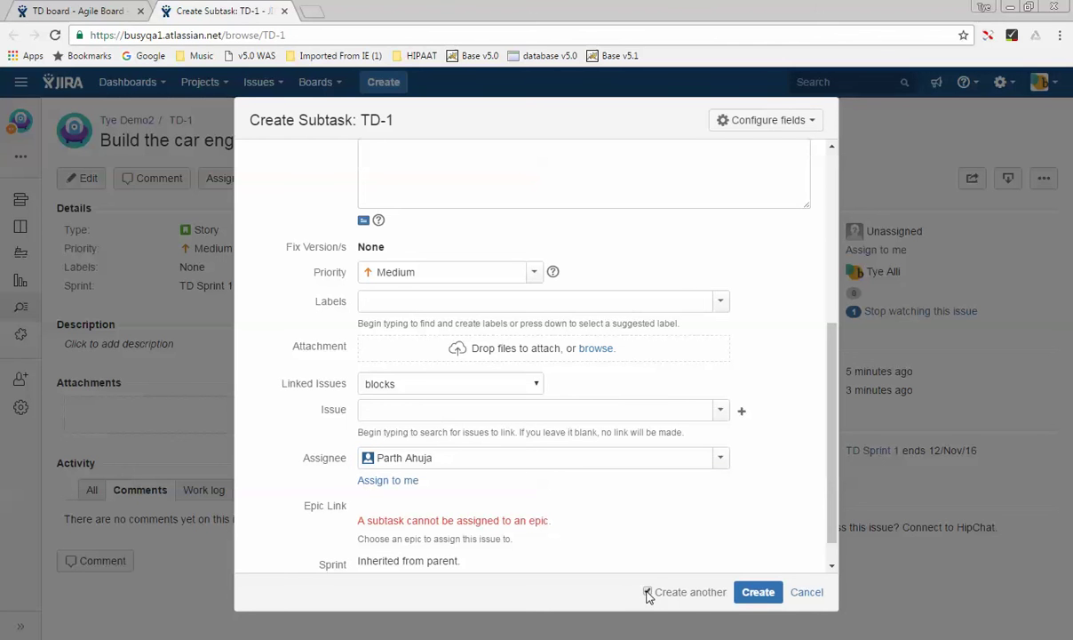
left_click(754, 597)
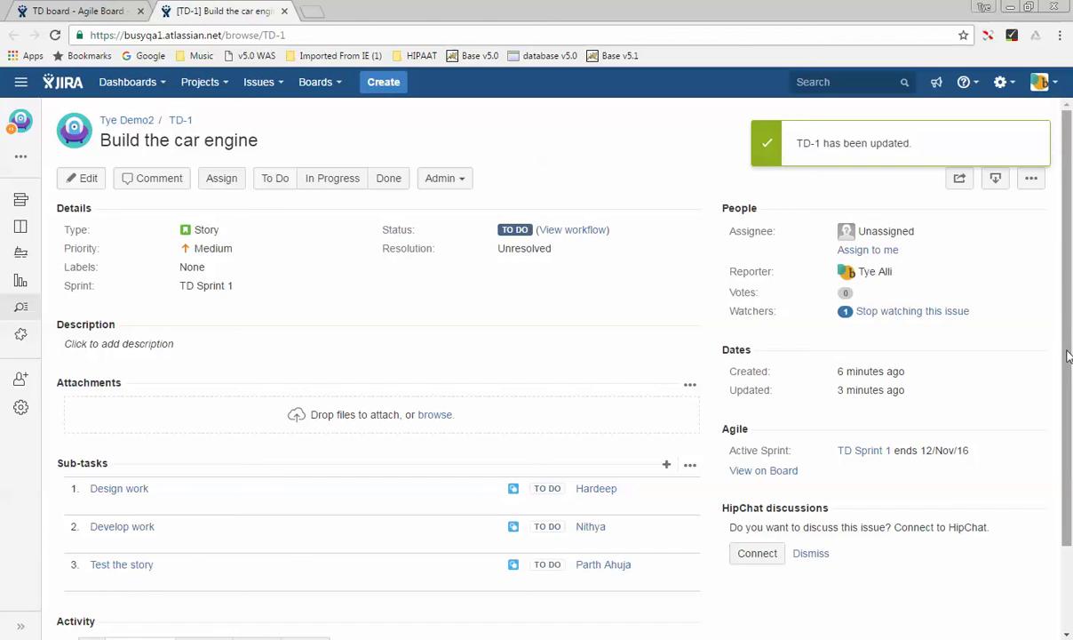
Review the sub-tasks listed on TD-1 and open the active sprint board for TD Sprint 1 by way of the backlog.
scroll(1069, 391, "down", 1)
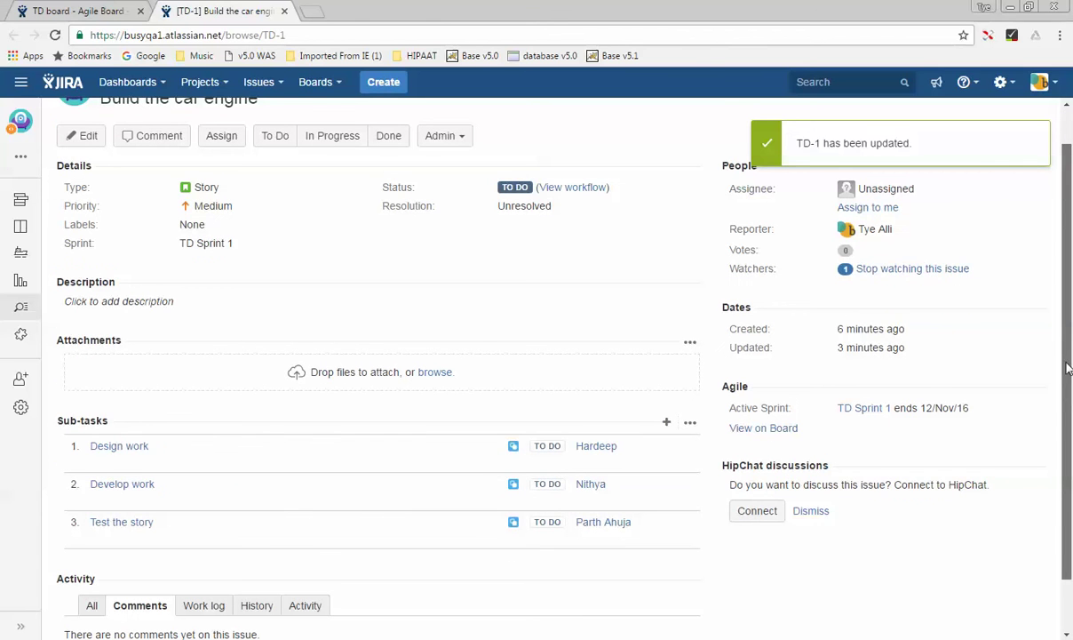
scroll(1068, 391, "up", 1)
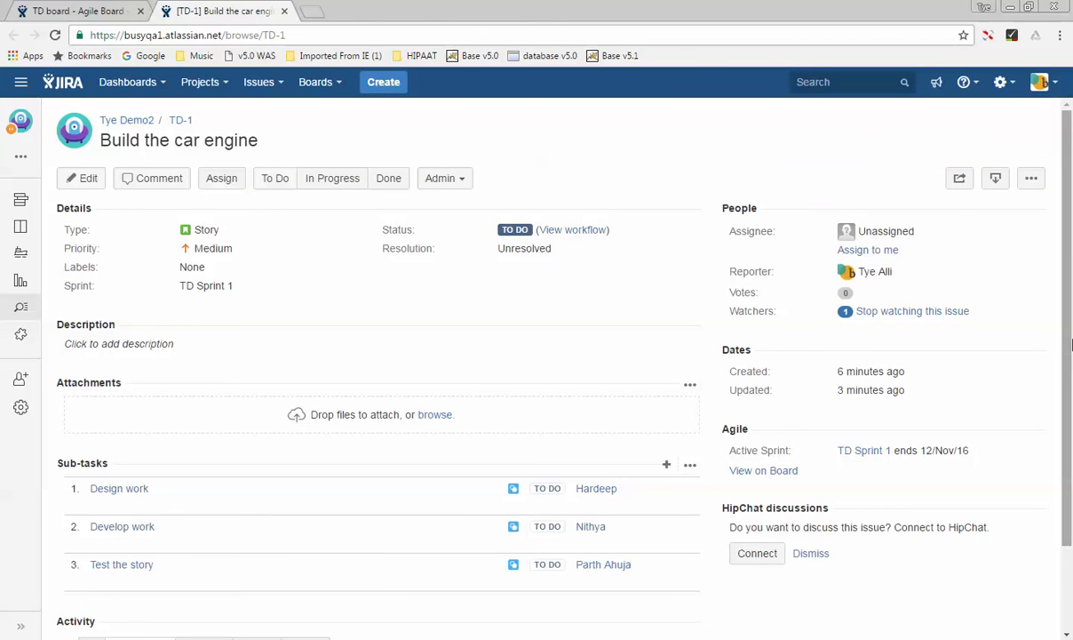
scroll(1066, 356, "down", 2)
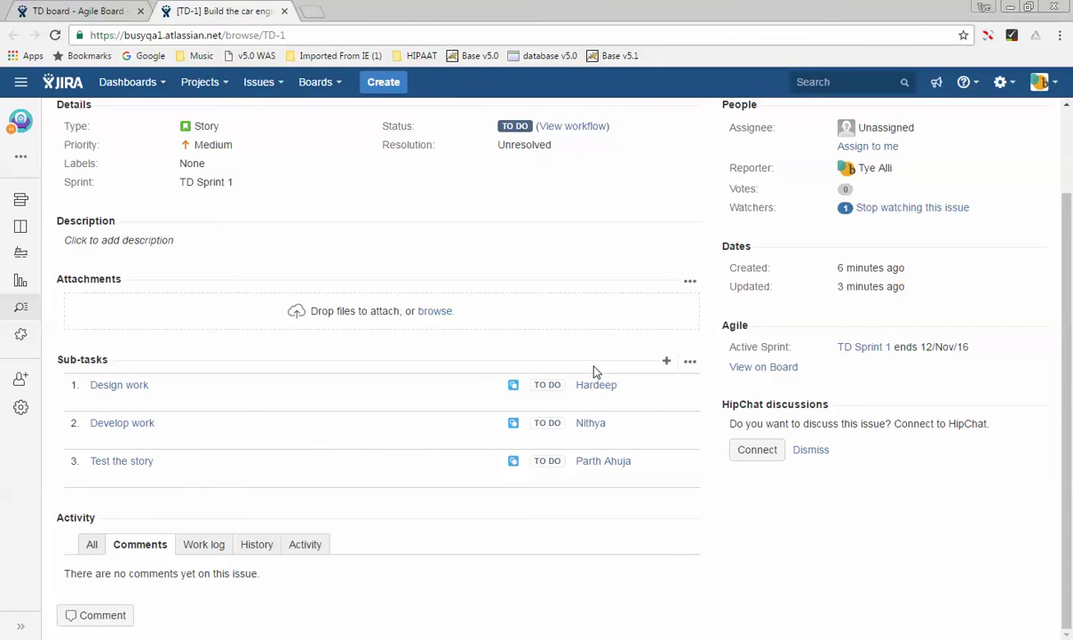
scroll(620, 225, "up", 2)
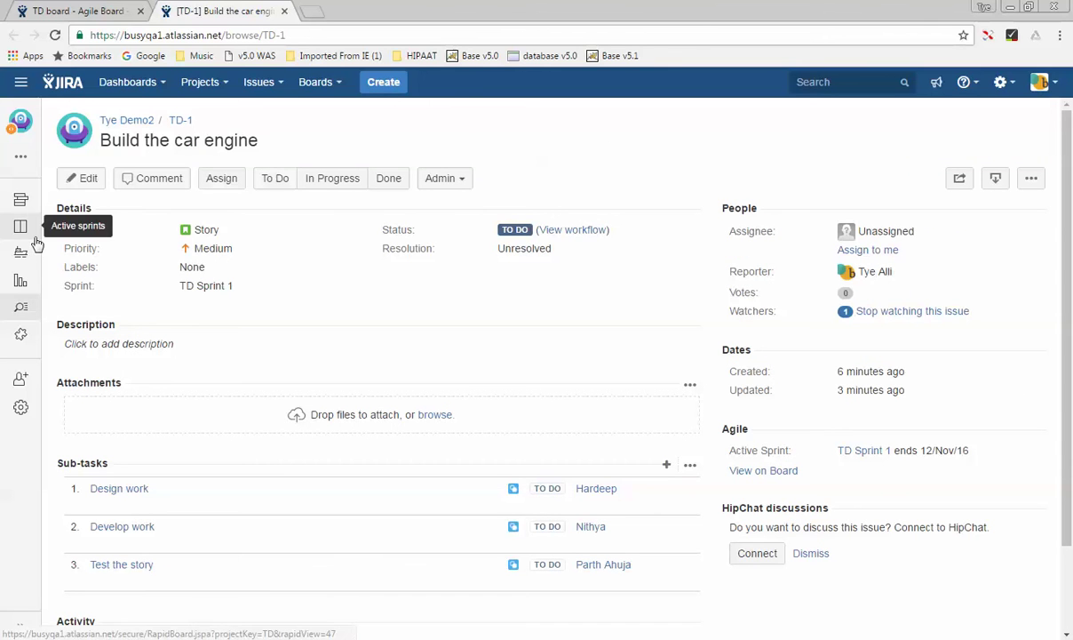
mouse_move(21, 156)
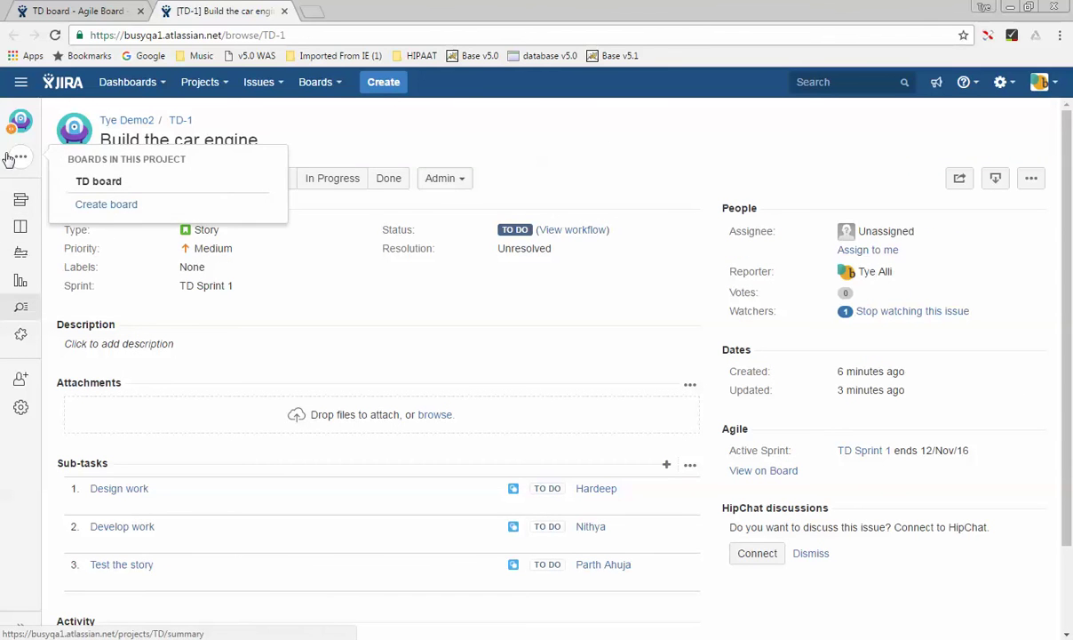
left_click(20, 203)
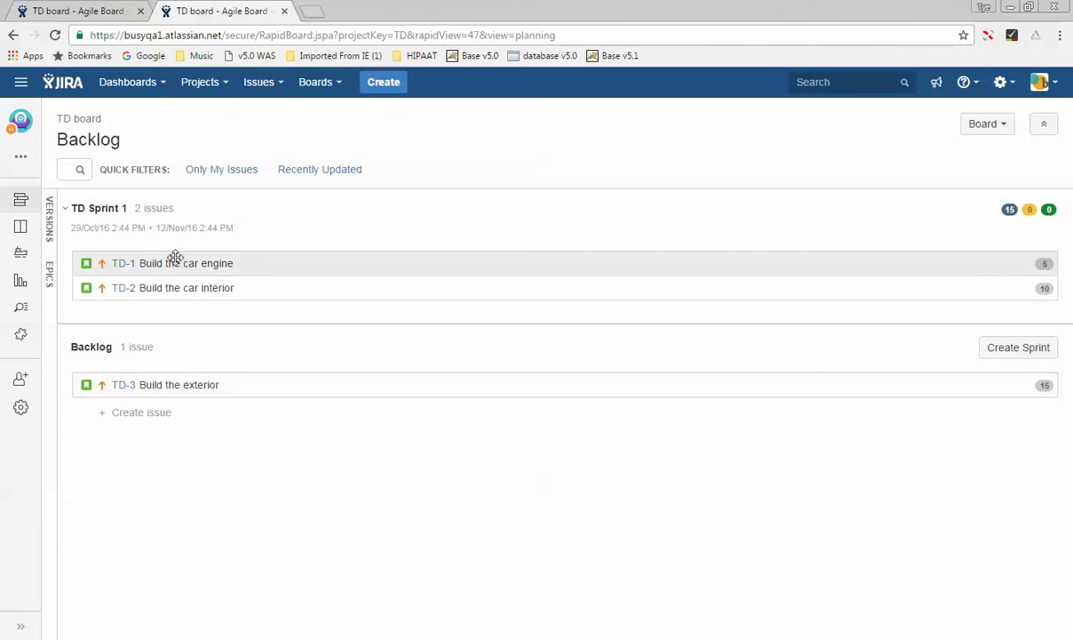
left_click(21, 228)
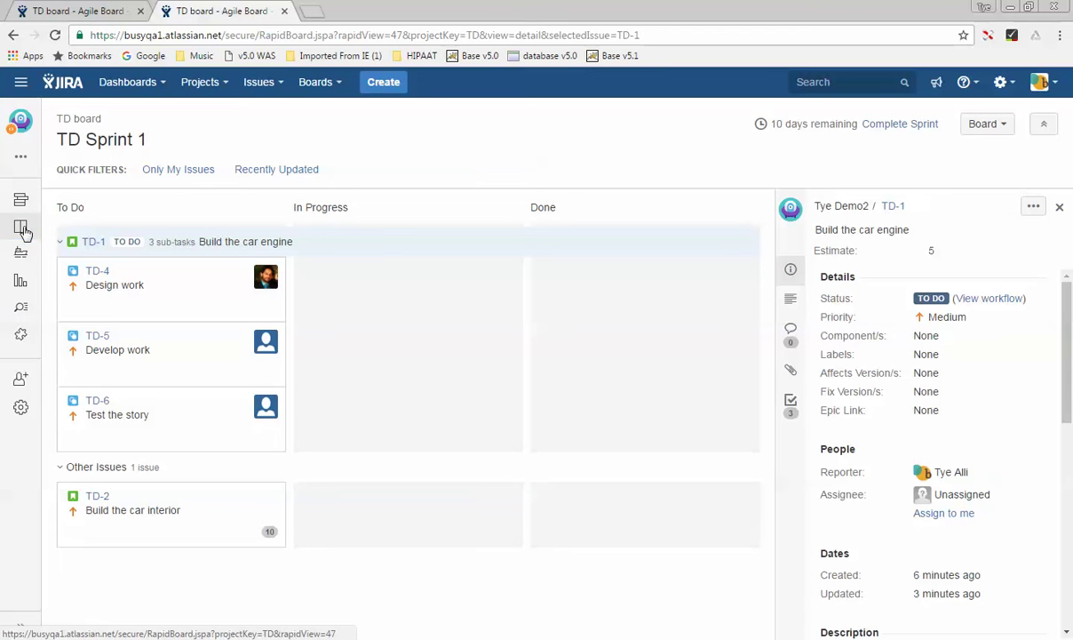
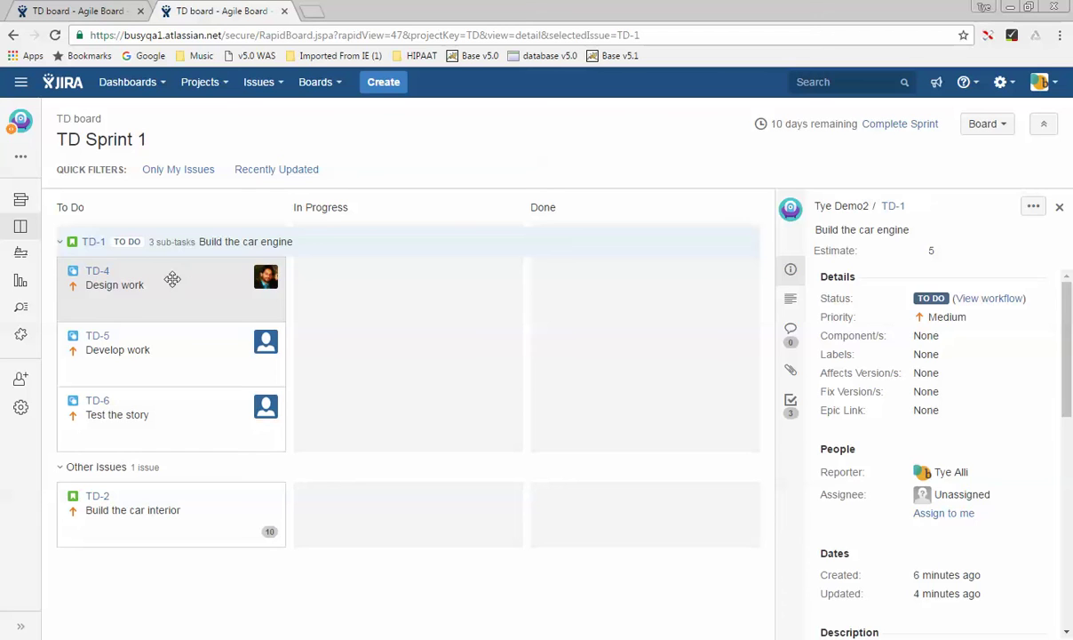
Move the sub-tasks TD-4, TD-5 and TD-6 to In Progress on the sprint board, and move TD-4 and TD-5 on to Done.
left_click_drag(206, 278, 402, 281)
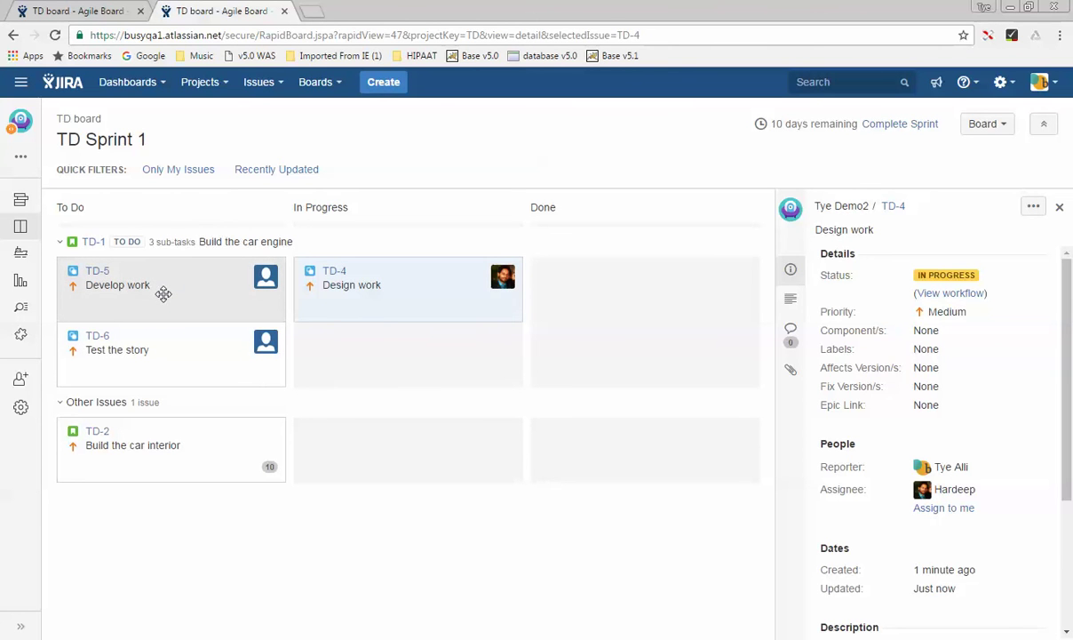
left_click_drag(163, 294, 400, 369)
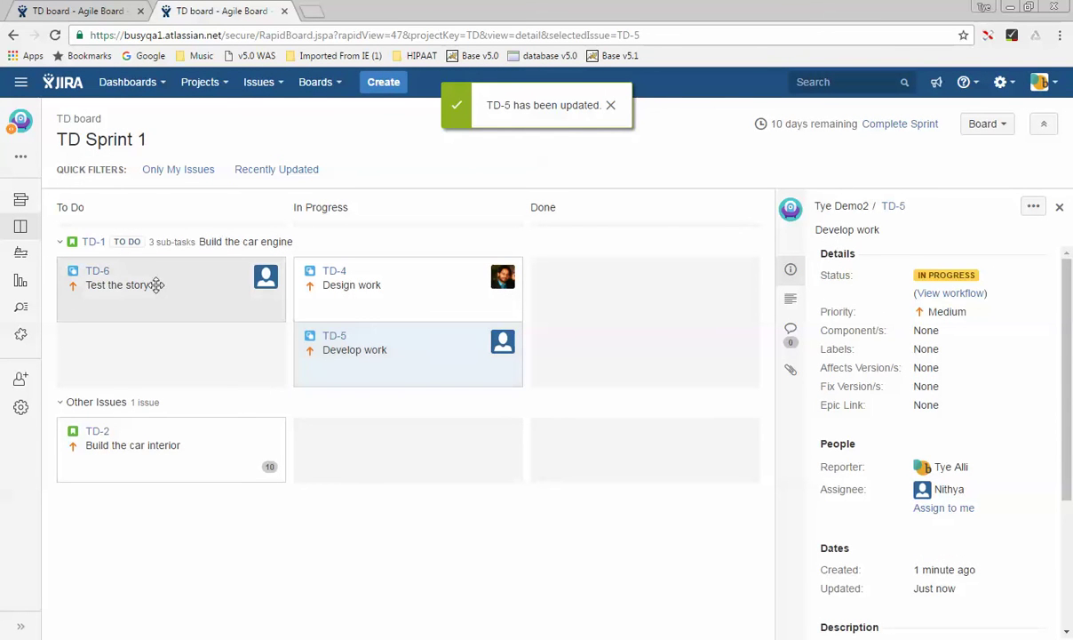
left_click_drag(156, 284, 392, 343)
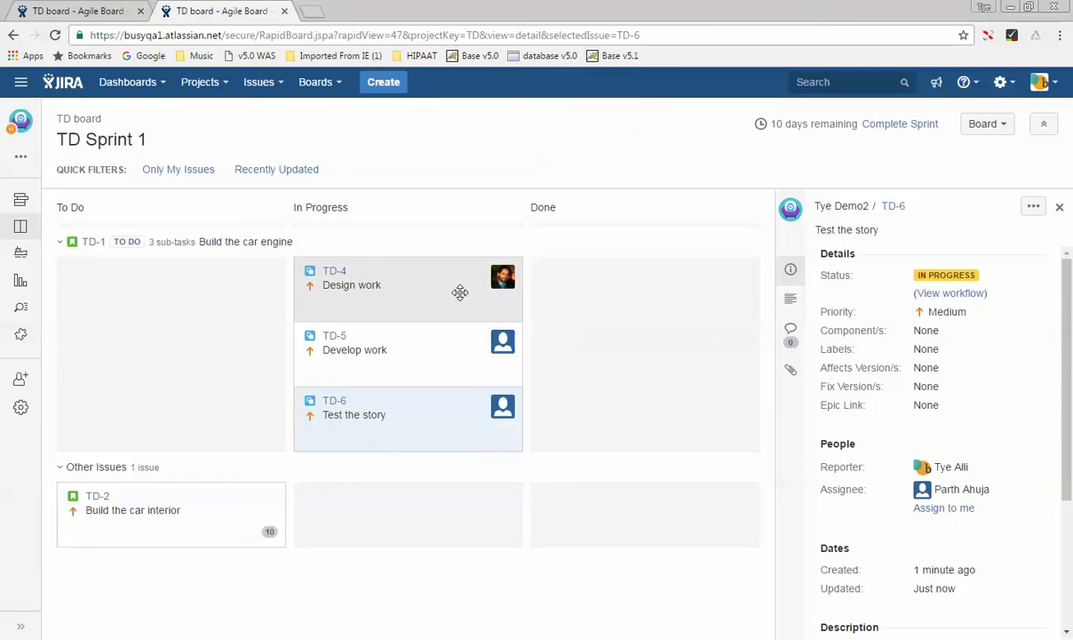
left_click_drag(486, 285, 698, 294)
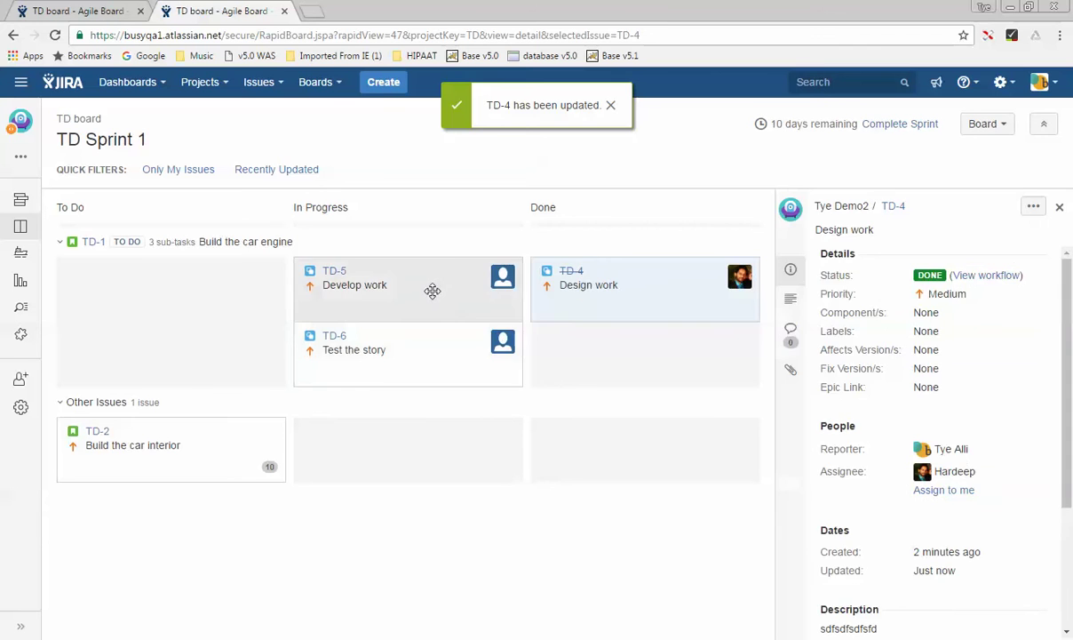
left_click_drag(432, 291, 666, 355)
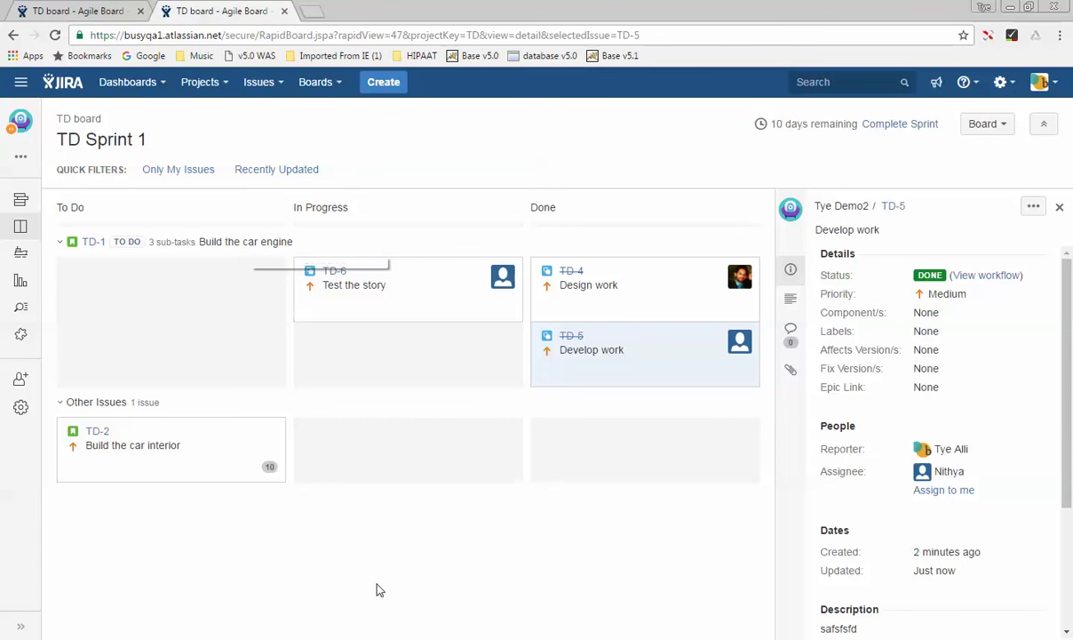
Switch to Document1 in Word, highlight the line "Create sub-task in JIRA" in yellow and select the line "Create a bug".
left_click(384, 622)
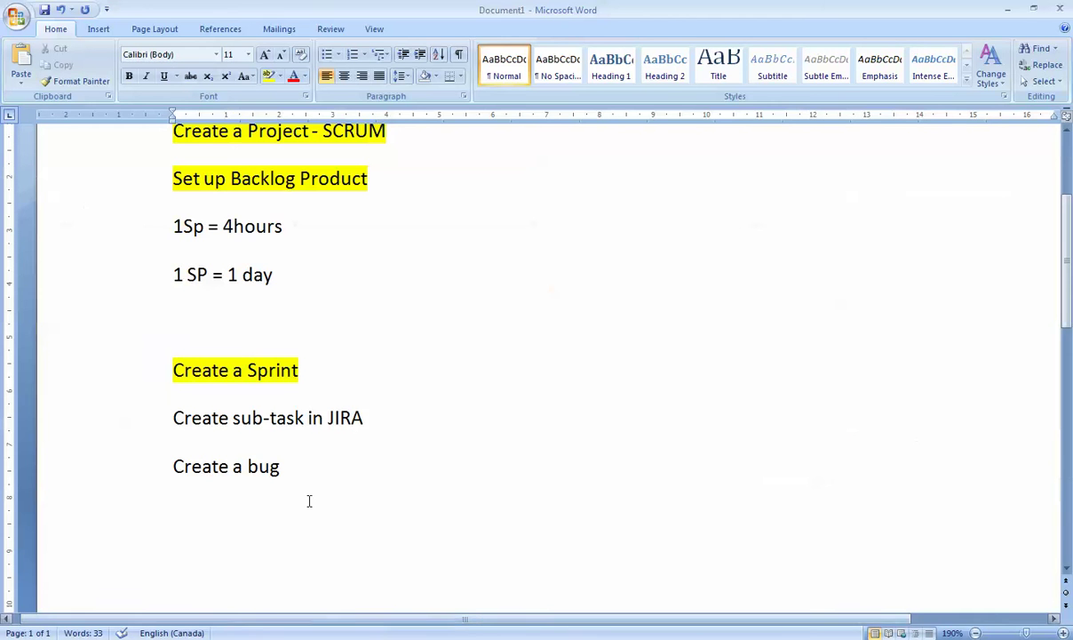
left_click_drag(374, 416, 184, 413)
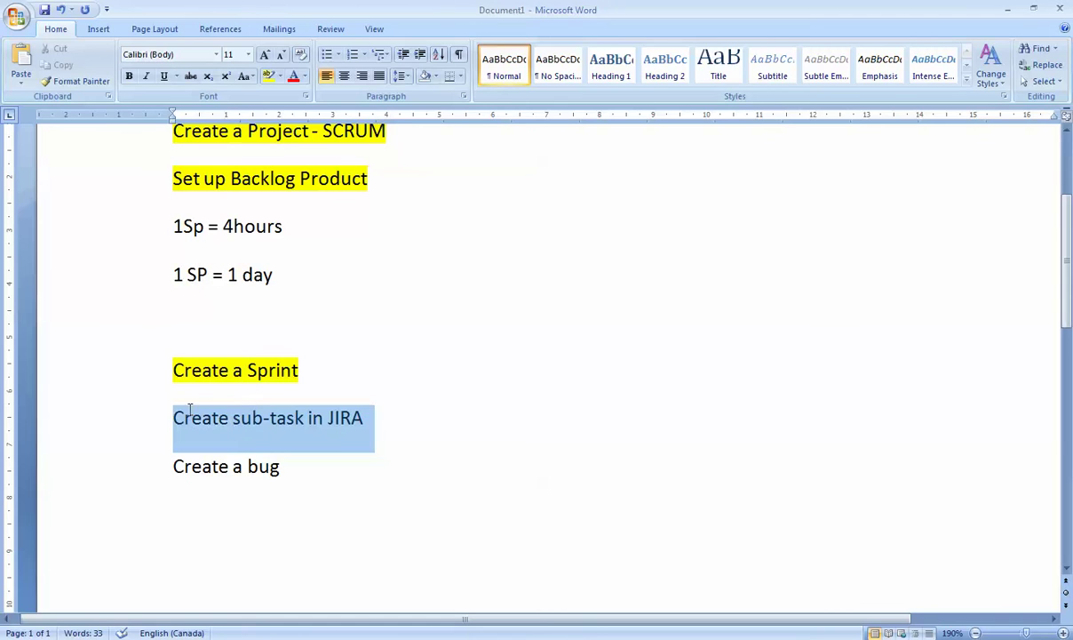
left_click(268, 77)
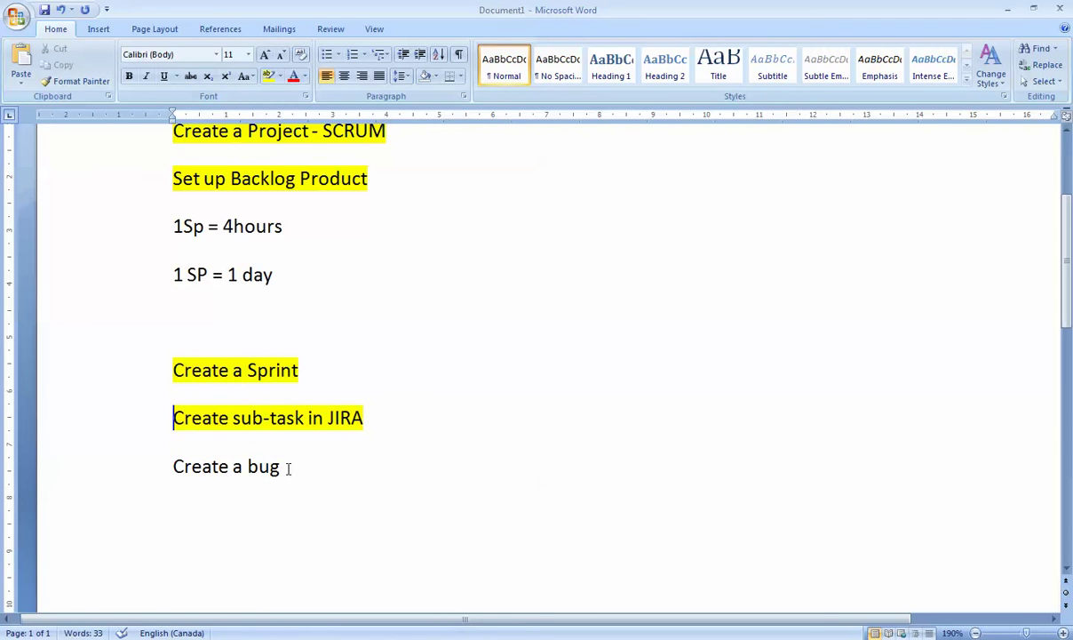
left_click_drag(288, 468, 200, 468)
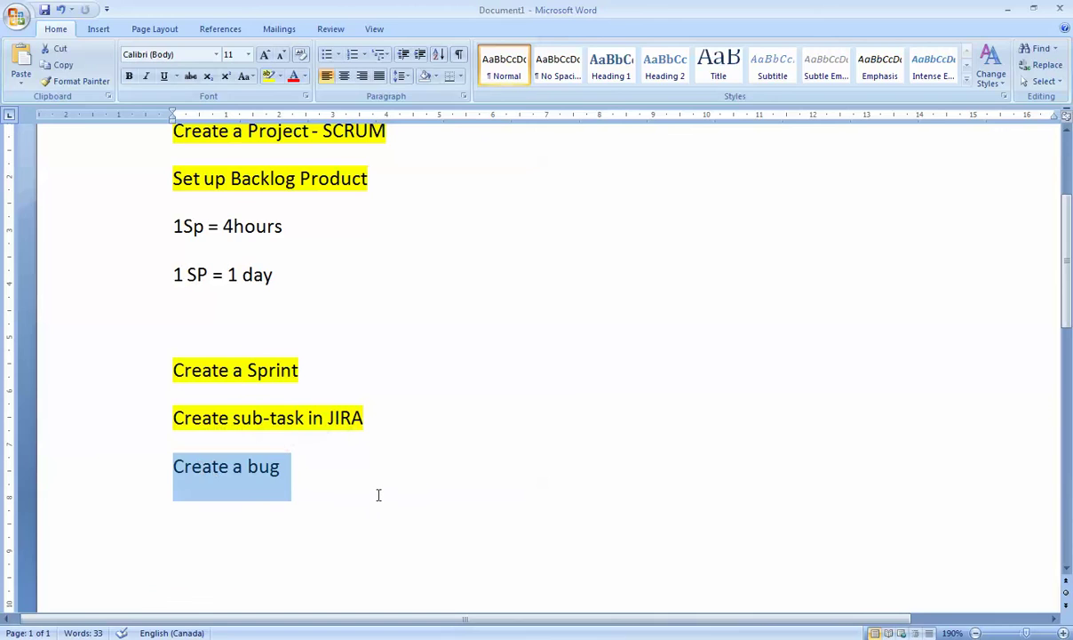
Switch to JIRA in Chrome, start a new issue in the TD project and set its issue type to Bug.
key("alt+Tab")
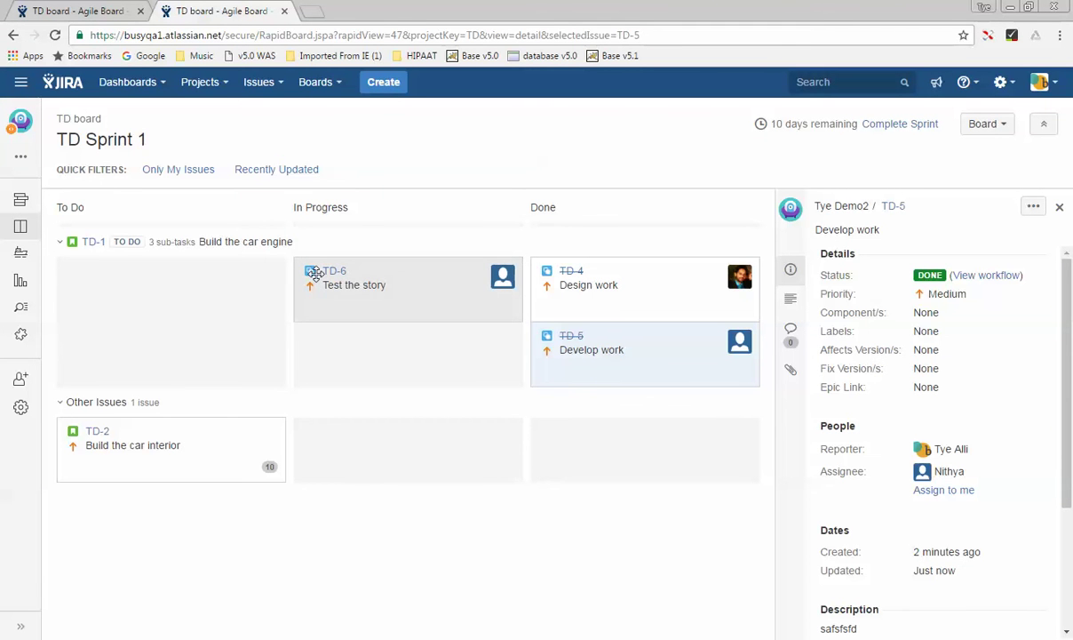
left_click(387, 88)
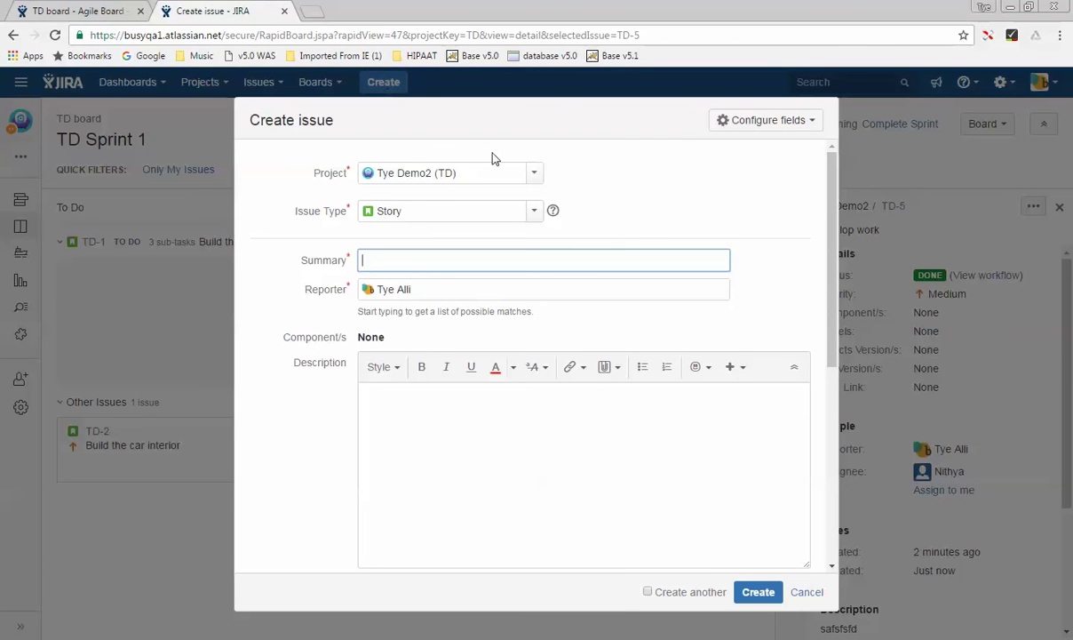
left_click(533, 214)
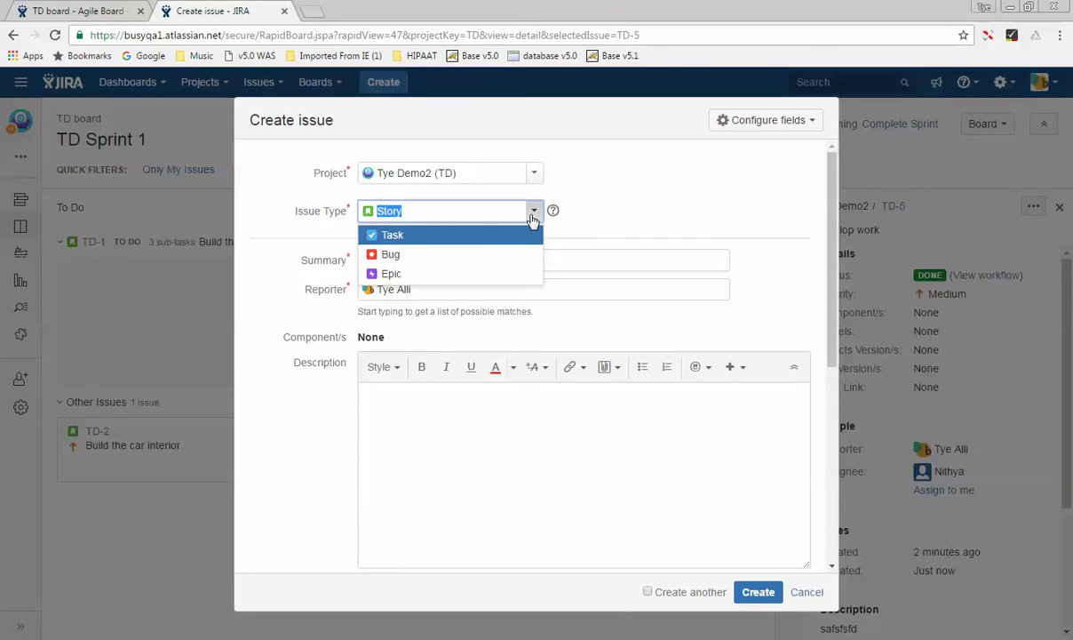
left_click(476, 253)
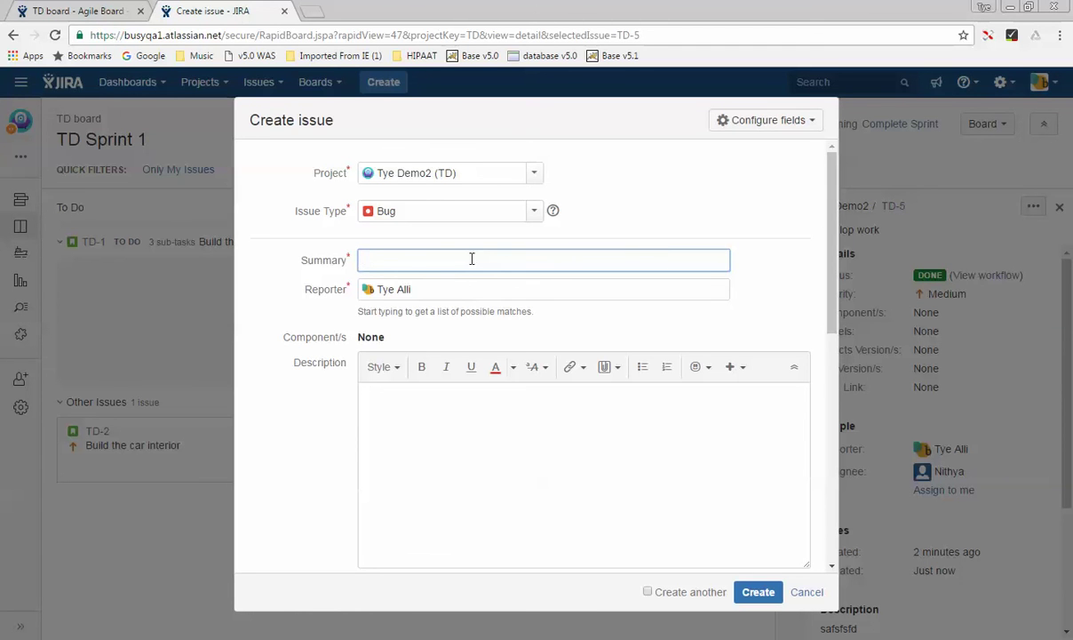
Enter "The engine is not gasoline." as the summary of the new bug.
type("The engine is not gas")
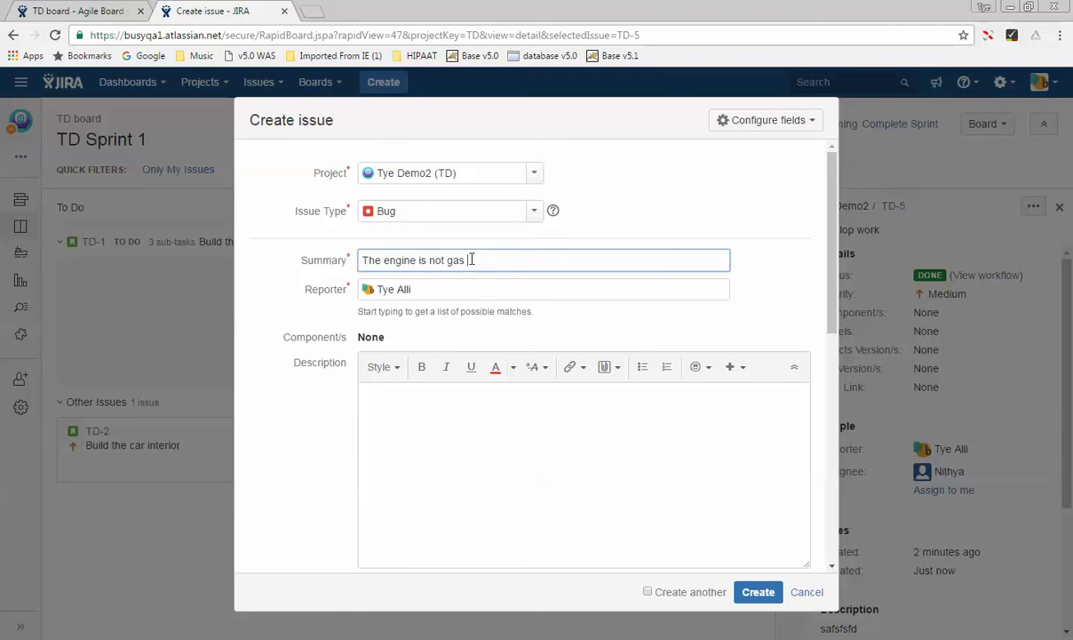
key("BackSpace")
type("oline.")
Begin the bug's description with "The engine is not gasoline. I observed the engine uses Diesel.".
left_click(448, 437)
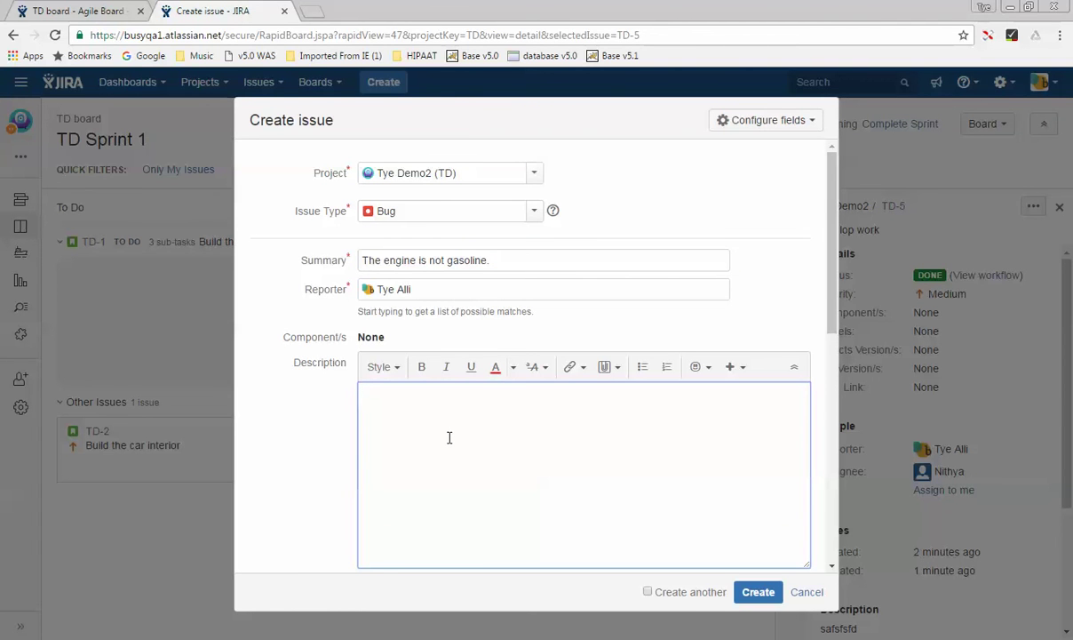
type("The engi")
key("BackSpace")
key("BackSpace")
key("BackSpace")
key("BackSpace")
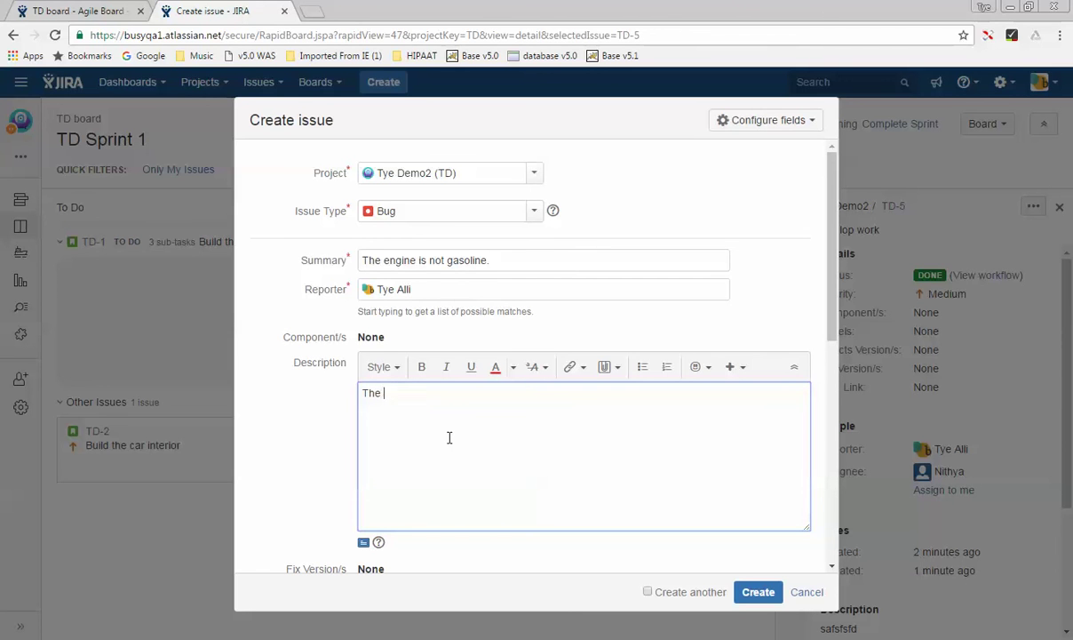
type("engine is not gasoline. I ov")
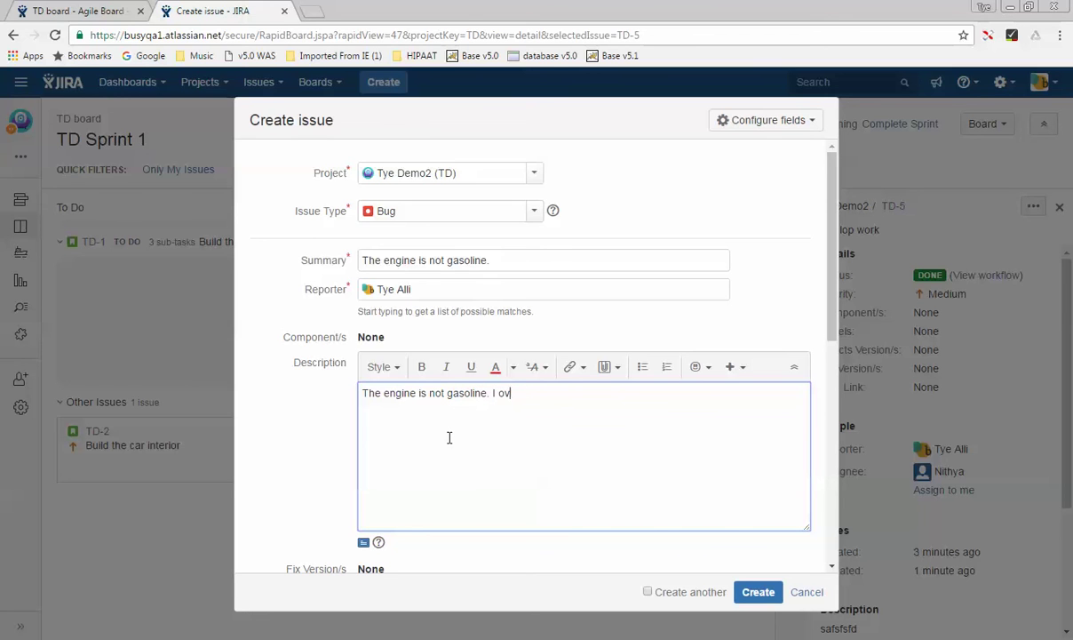
type("e")
key("BackSpace")
key("BackSpace")
type("bserved the engne")
key("BackSpace")
key("BackSpace")
type("ine us")
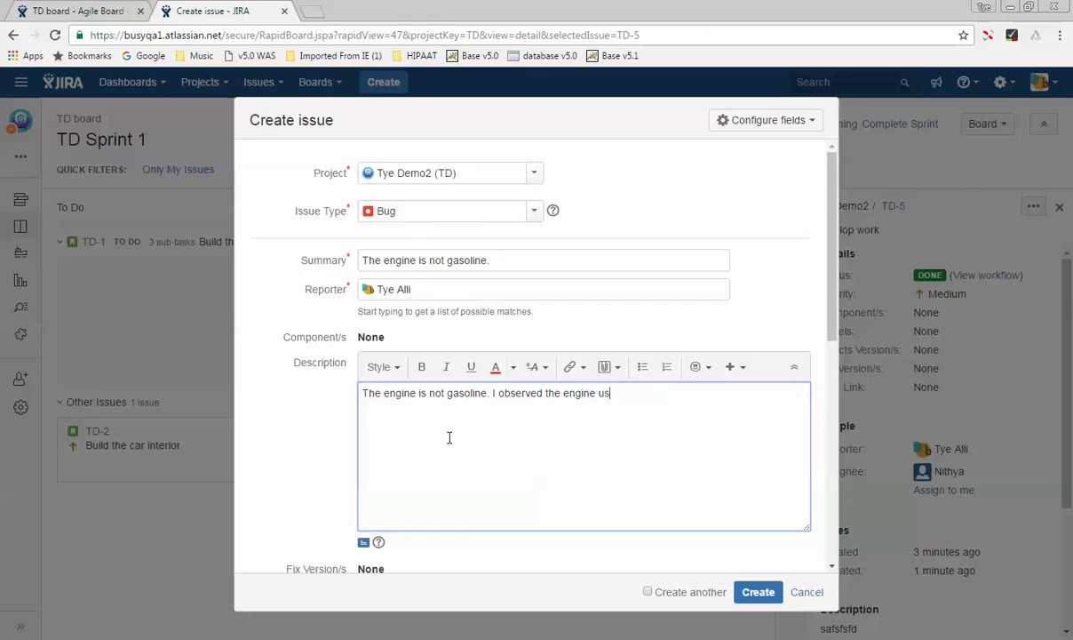
type("es Disels")
key("BackSpace")
key("BackSpace")
key("BackSpace")
key("BackSpace")
type("esel.")
Add a "Steps to reproduce:" section to the description with the items "- Open the car hood" and "- Open the engine vault".
key("Return")
type("Steps to re")
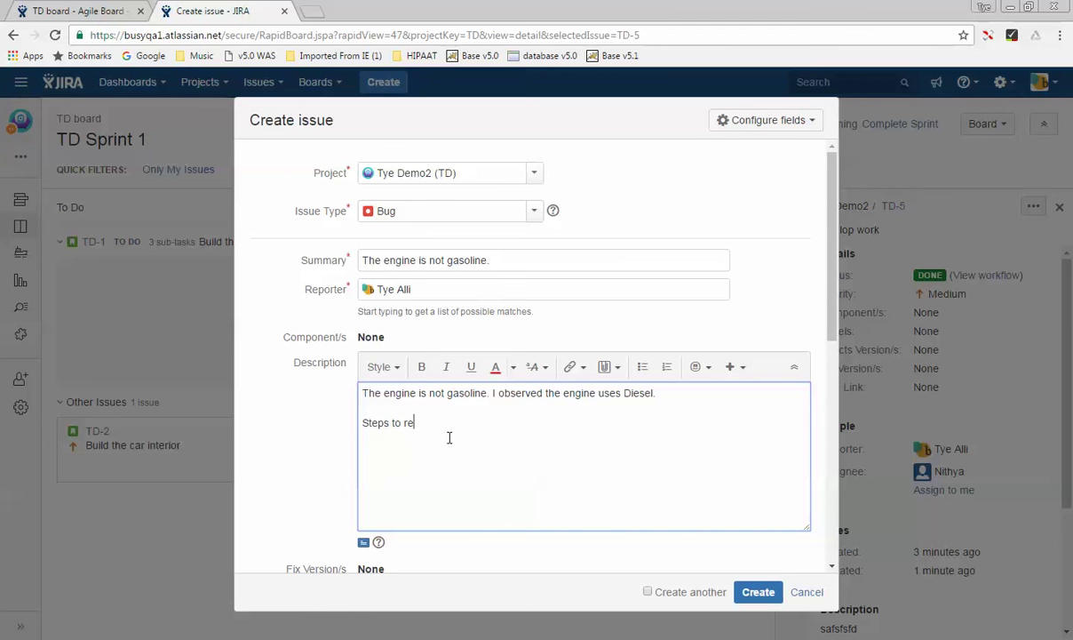
type("produce:")
key("Return")
type("- Open the fro")
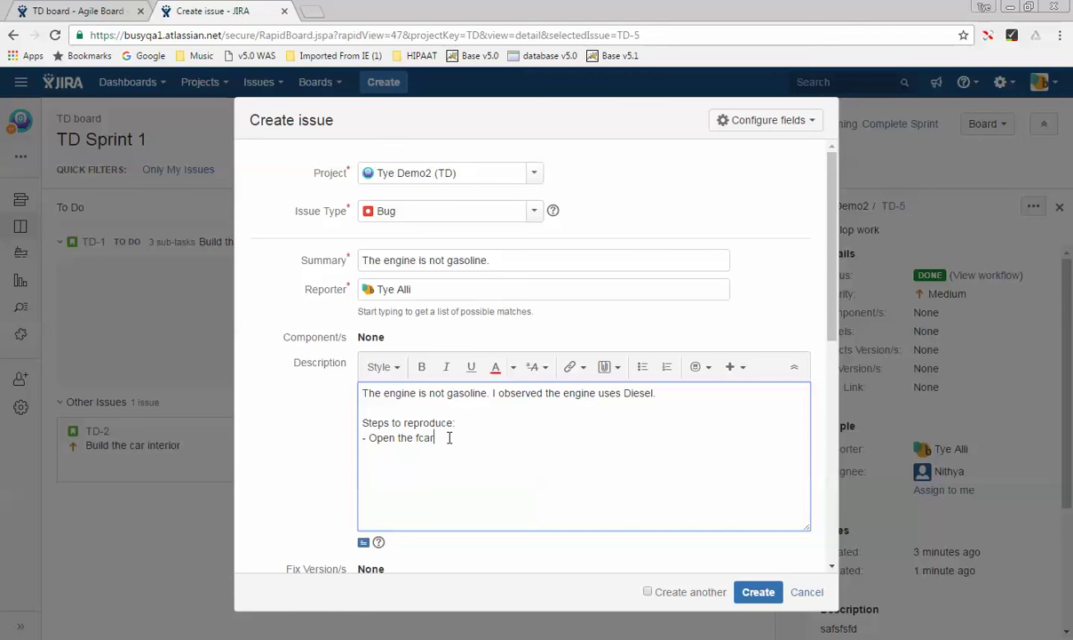
key("BackSpace")
key("BackSpace")
key("BackSpace")
type("car hood")
key("Return")
type("-")
type("Open the ")
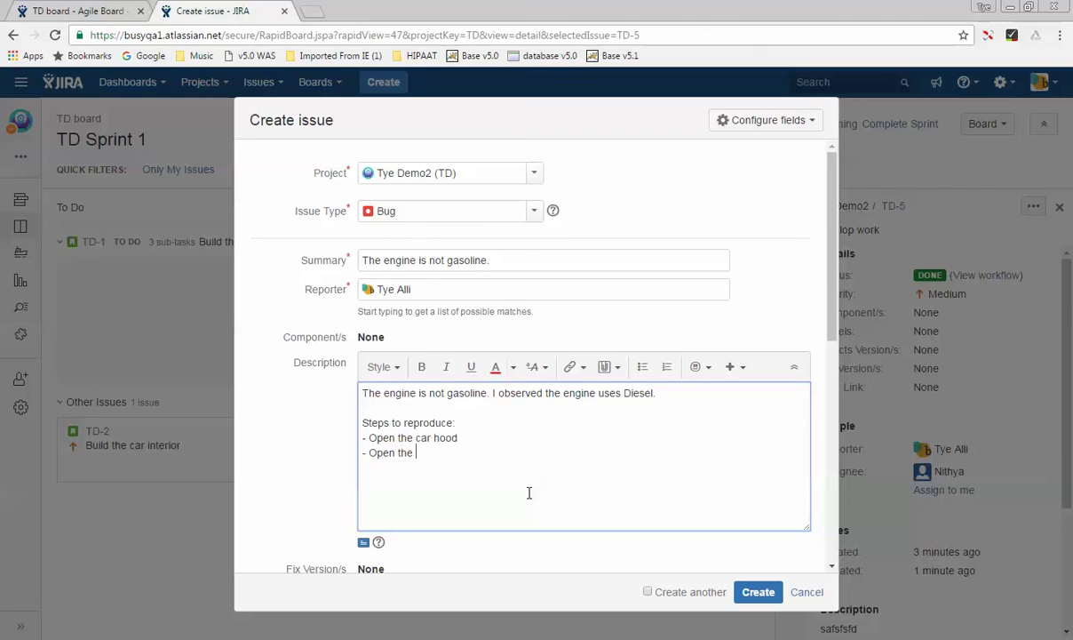
type("engine vault")
Add the reproduction steps "- Drain the fliud" and "- Observe that fluid is Diesel and not Gasoline" to the description.
key("Return")
type("- ")
type("Li")
key("BackSpace")
key("BackSpace")
type("Drain the ")
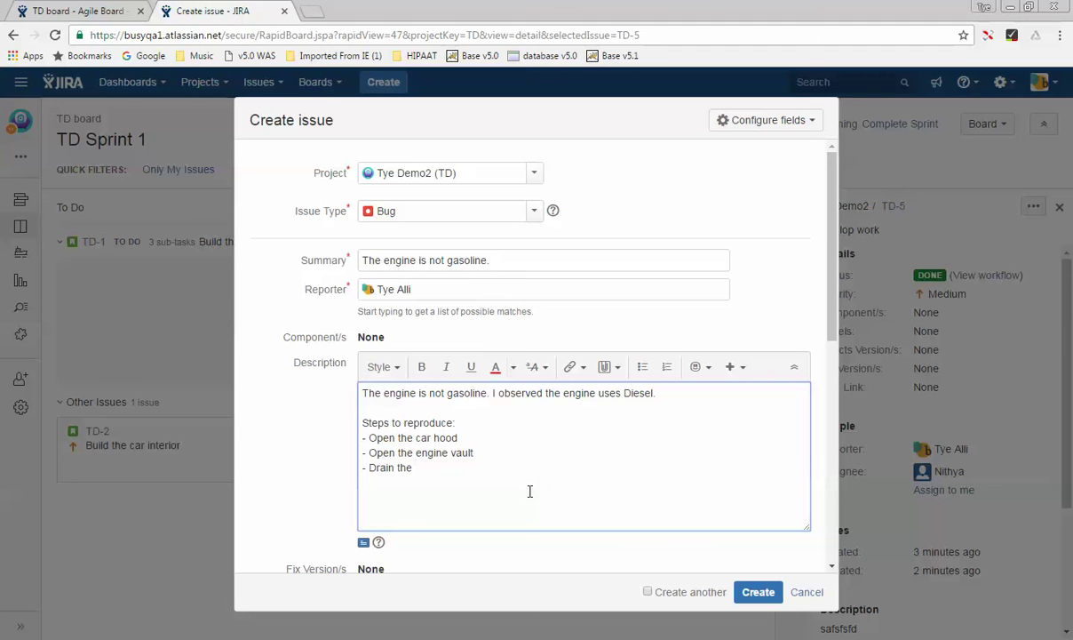
type("fliud")
key("BackSpace")
key("BackSpace")
key("BackSpace")
key("BackSpace")
type("liud")
key("Return")
type("- Observe that fl")
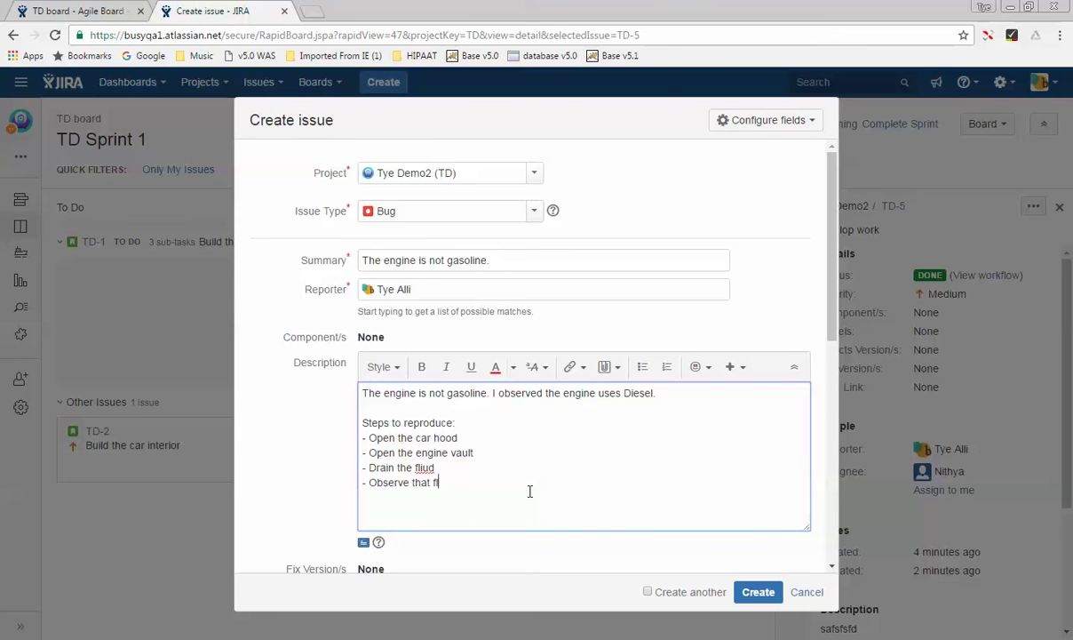
type("iuid is G")
key("BackSpace")
type("Diesel and not")
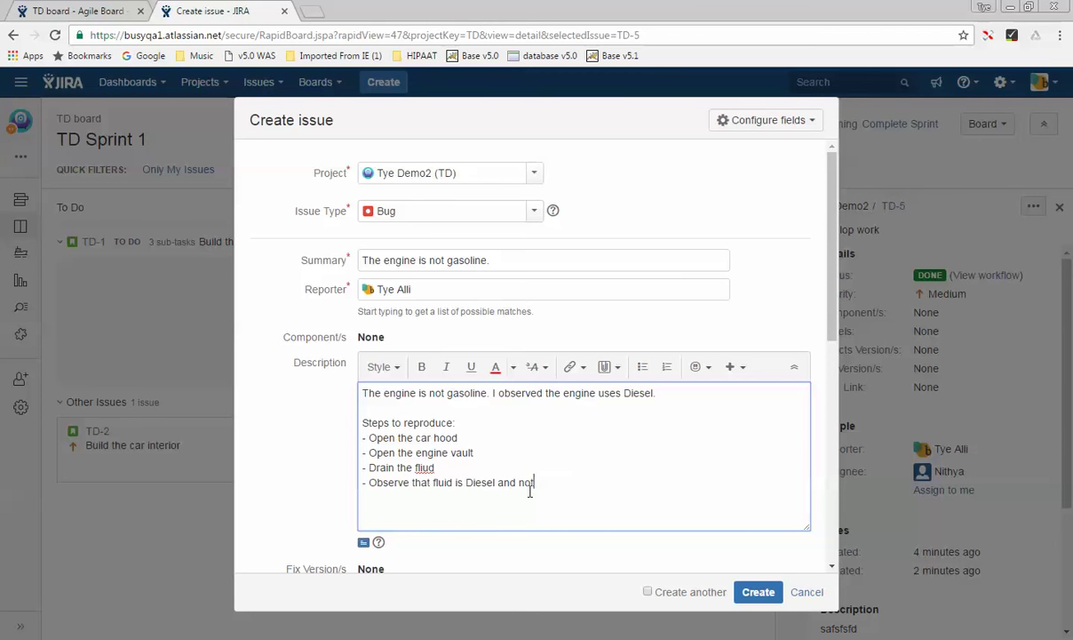
type(" Gasoline")
End the description with a separate line "See attachment" and correct the misspelled "fliud" to "fluid".
key("Return")
type("See atatc")
key("BackSpace")
key("BackSpace")
key("BackSpace")
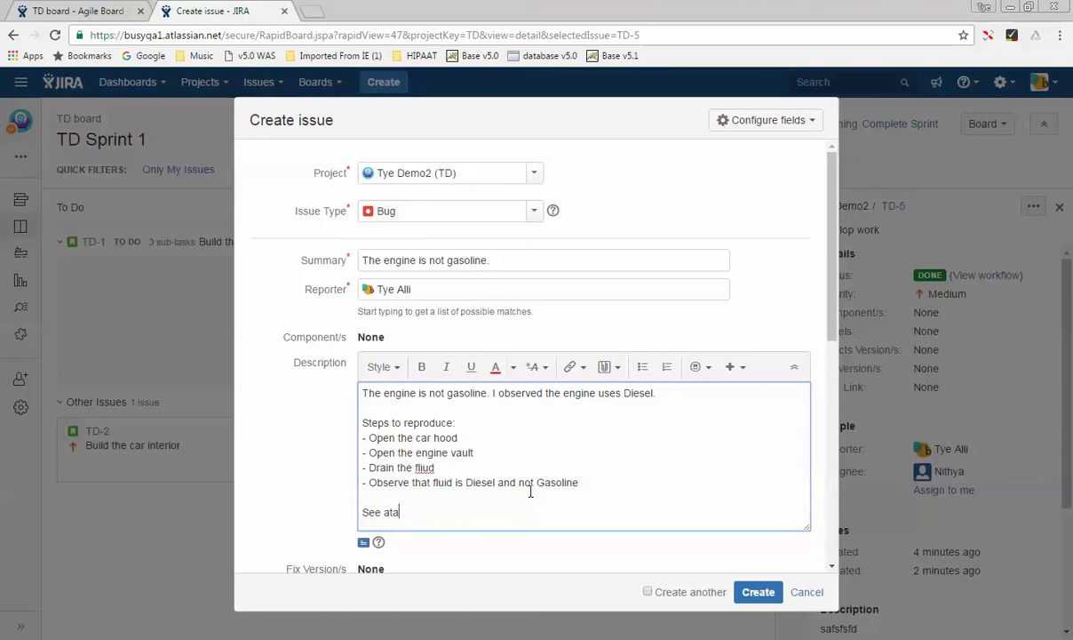
type("tacment")
key("BackSpace")
key("BackSpace")
key("BackSpace")
key("BackSpace")
type("hment")
left_click(423, 467)
key("BackSpace")
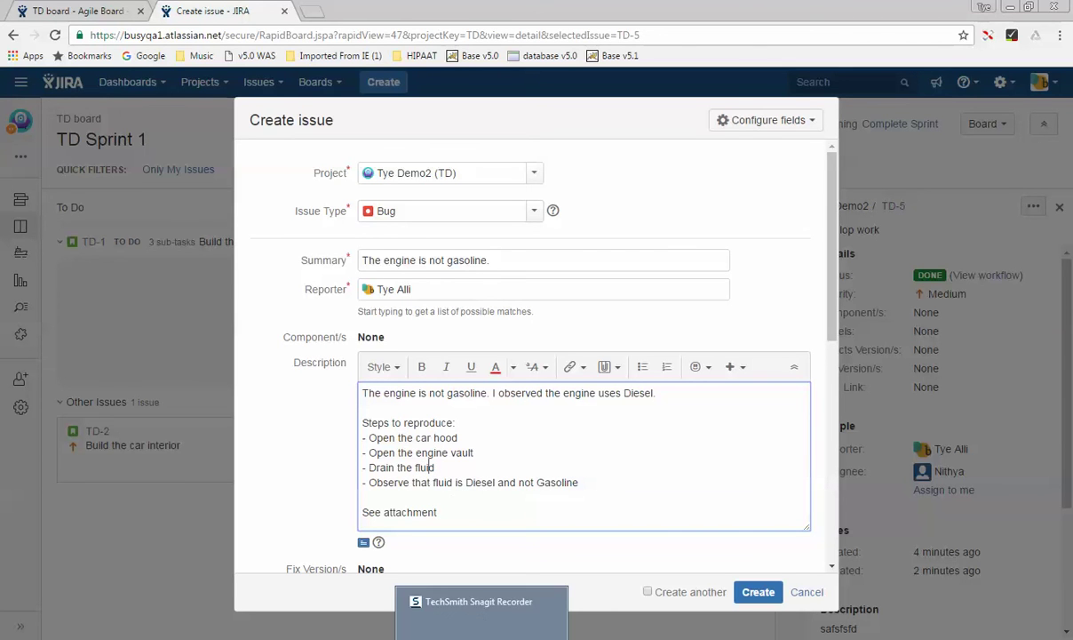
Attach the PNG image 1 from the screenshots folder to the bug.
left_click_drag(833, 281, 818, 352)
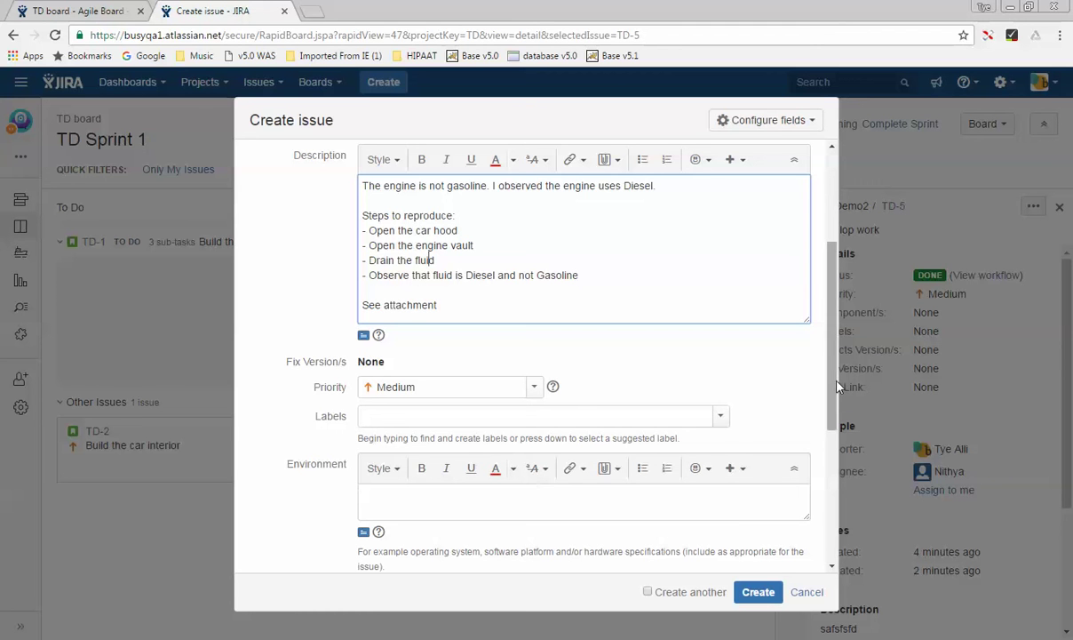
left_click_drag(837, 385, 835, 468)
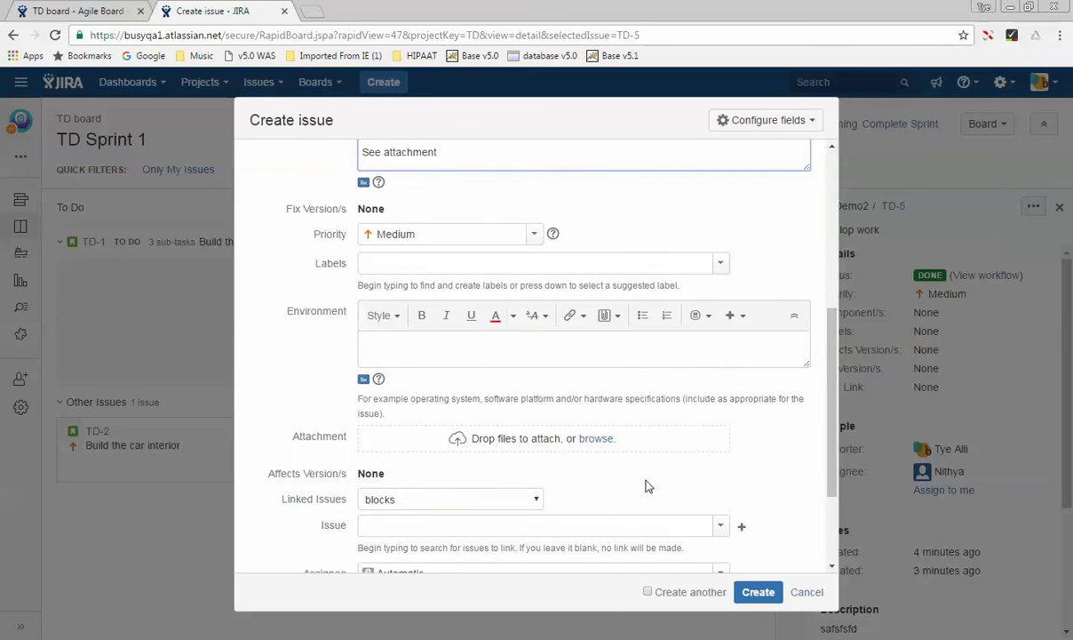
left_click(608, 436)
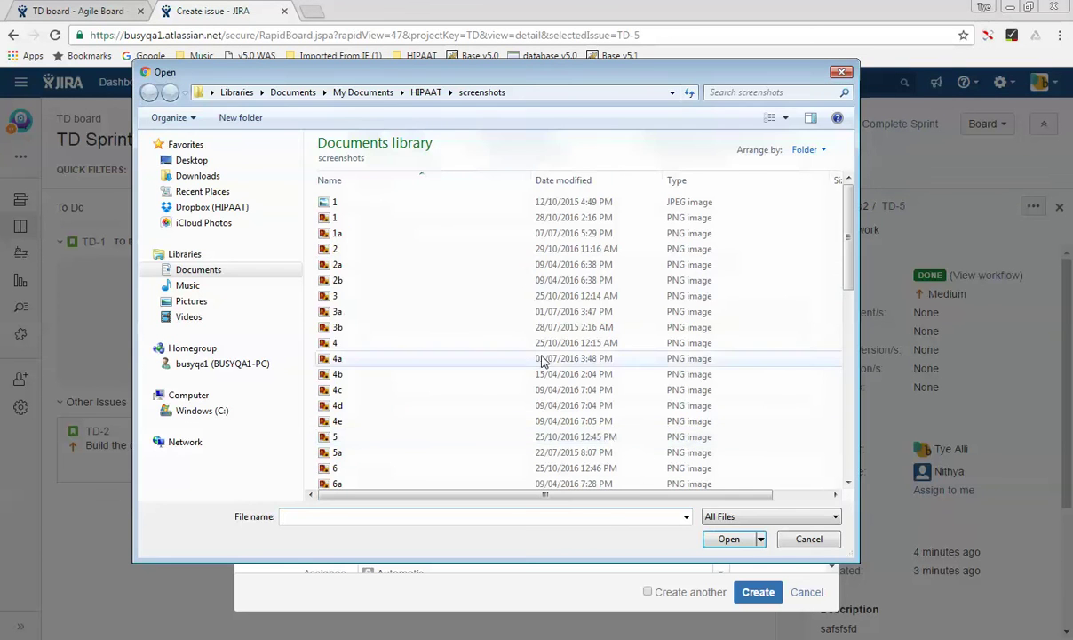
left_click(445, 219)
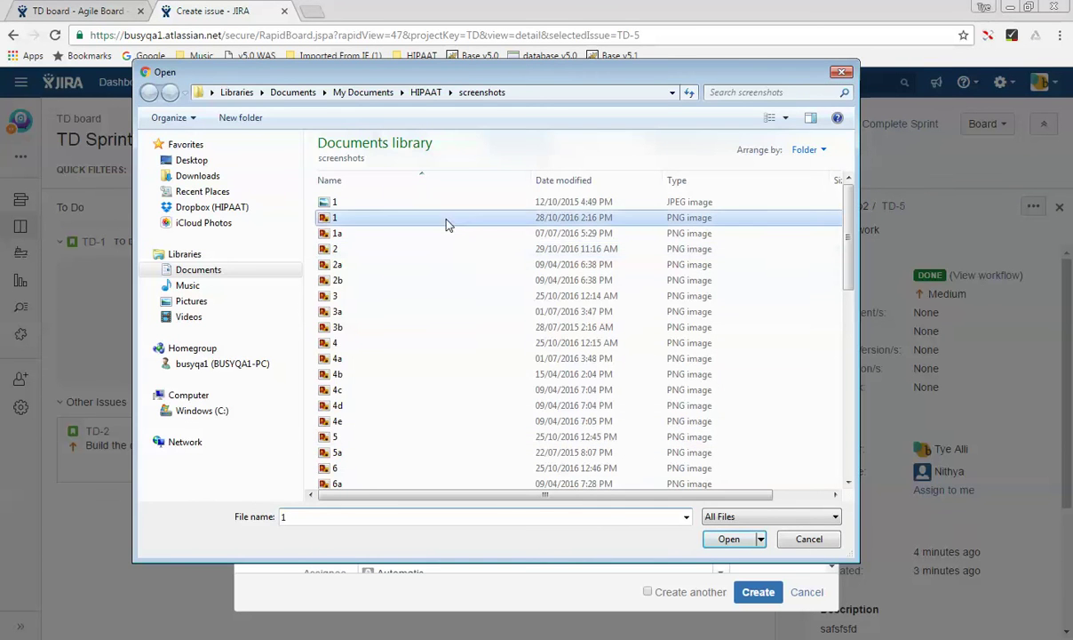
left_click(729, 539)
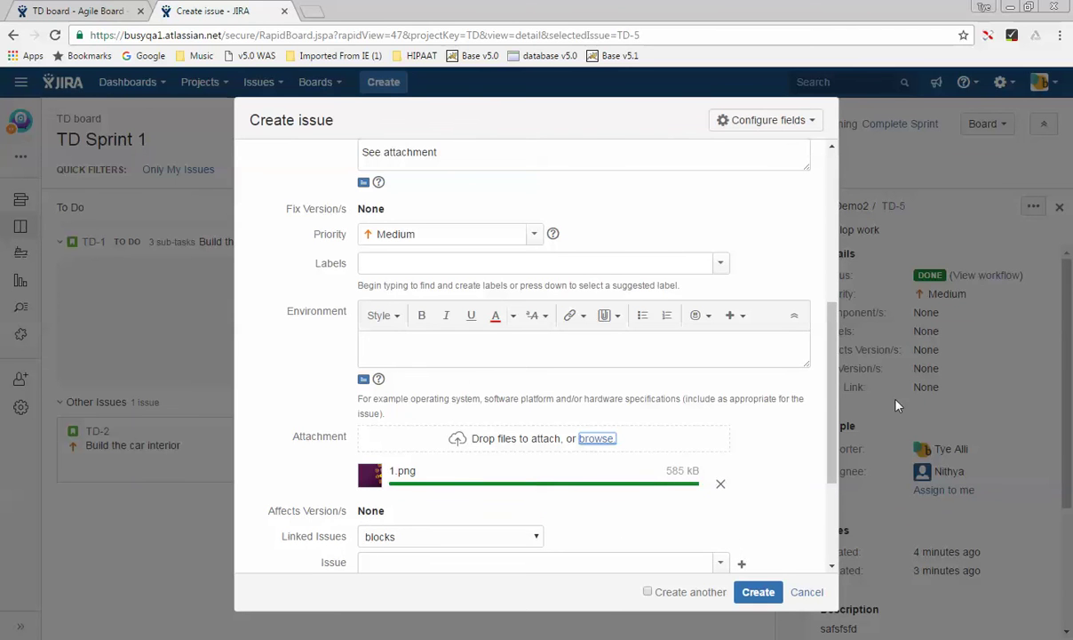
Set the bug's sprint to the active TD Sprint 1 and assign it to the first person listed under All Users.
left_click_drag(833, 389, 831, 503)
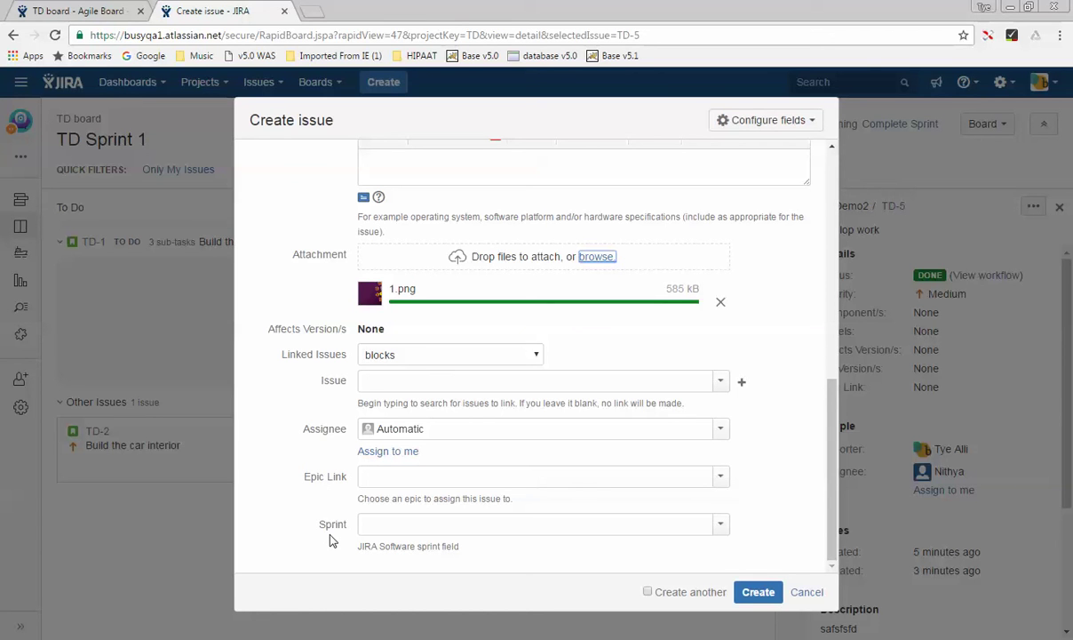
left_click(432, 522)
left_click(718, 525)
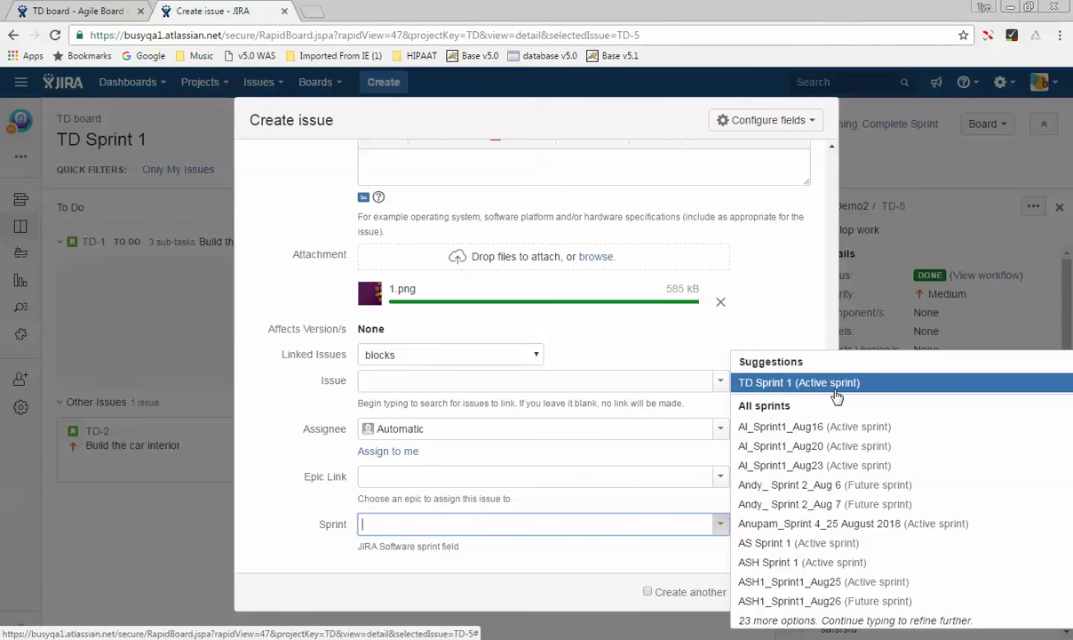
left_click(782, 383)
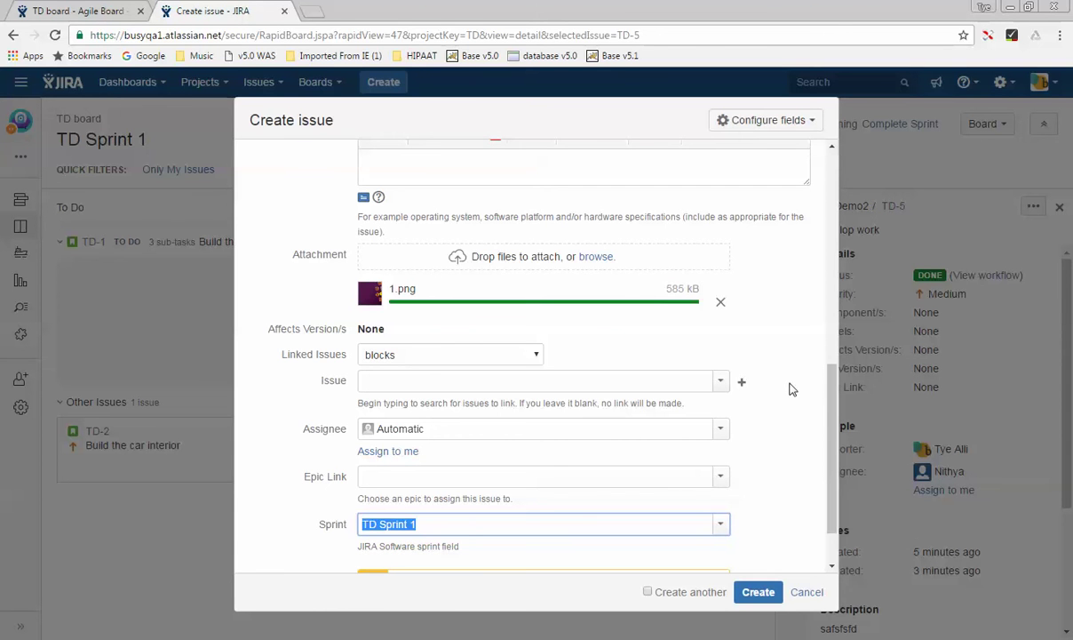
scroll(780, 376, "down", 2)
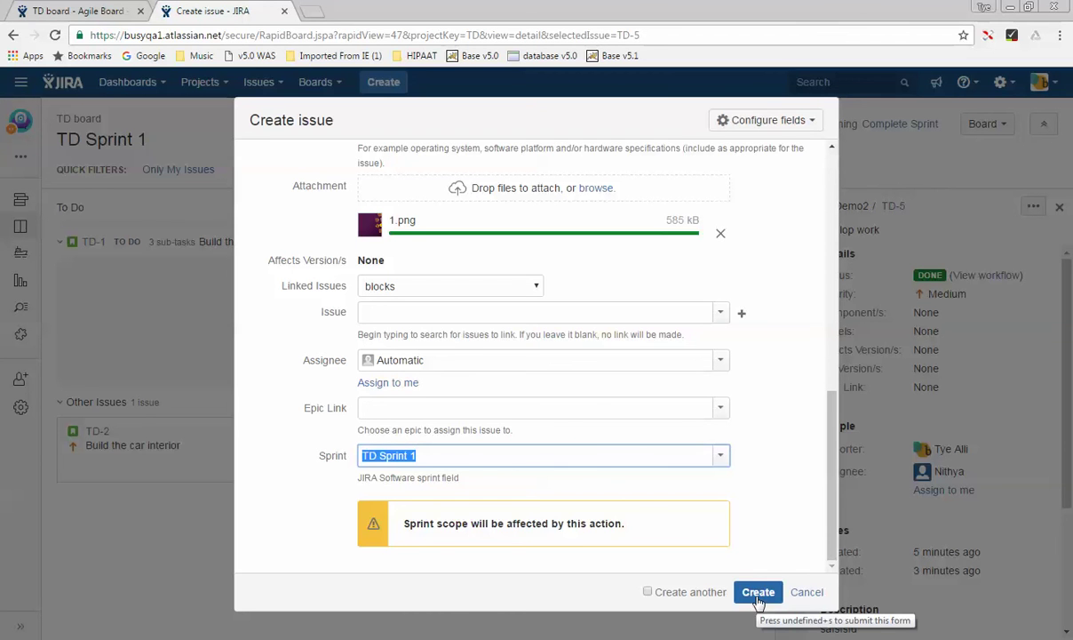
left_click(510, 359)
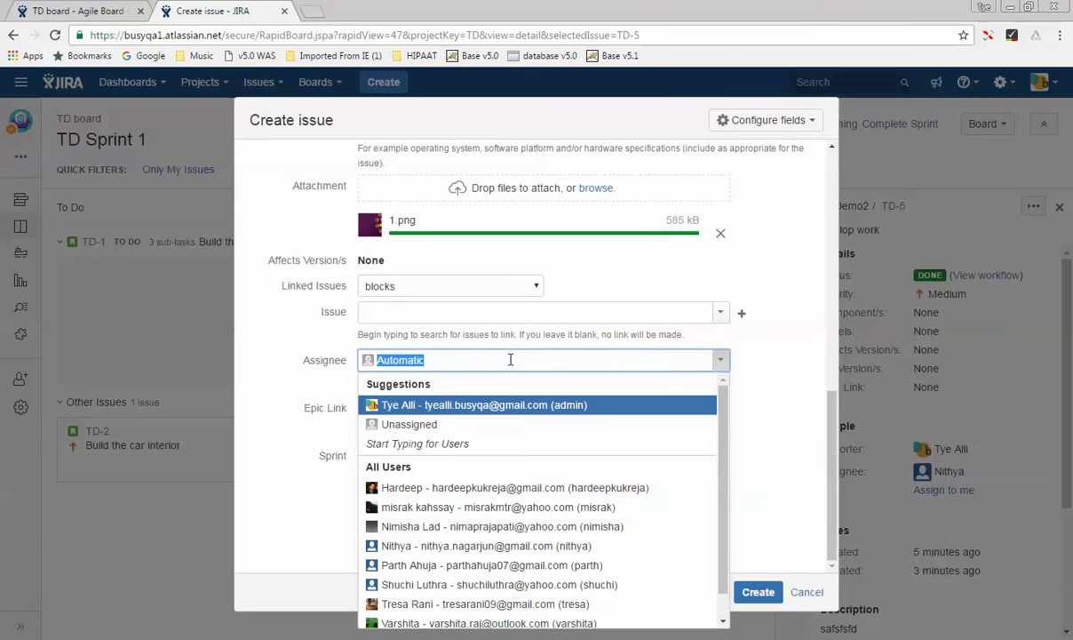
left_click(537, 489)
Check the available priorities, keep the bug's priority at Medium and create the issue.
scroll(771, 407, "up", 3)
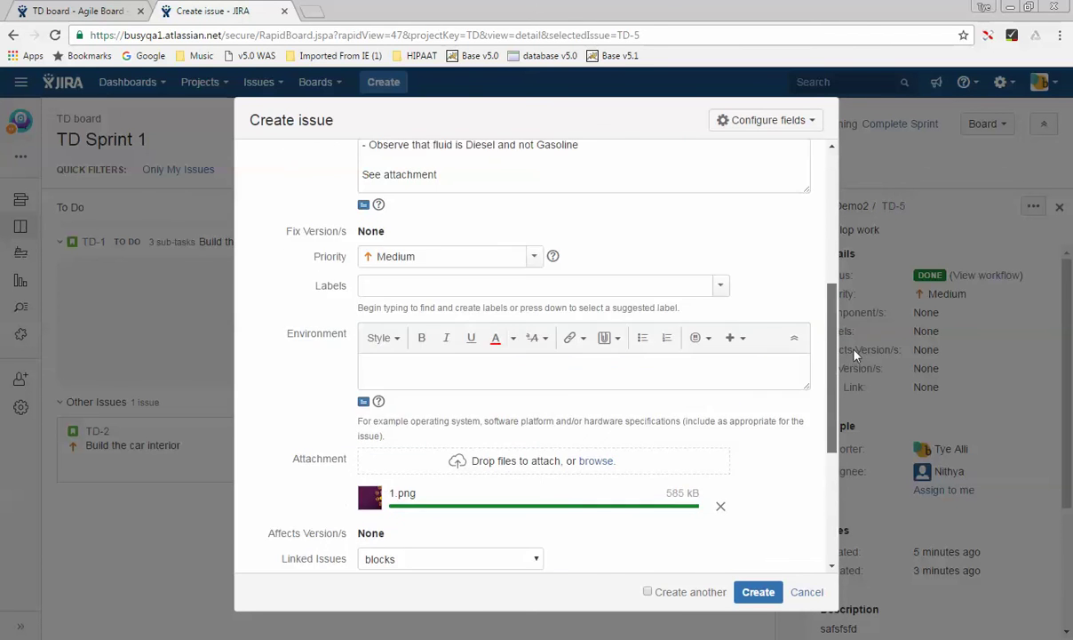
scroll(798, 309, "up", 1)
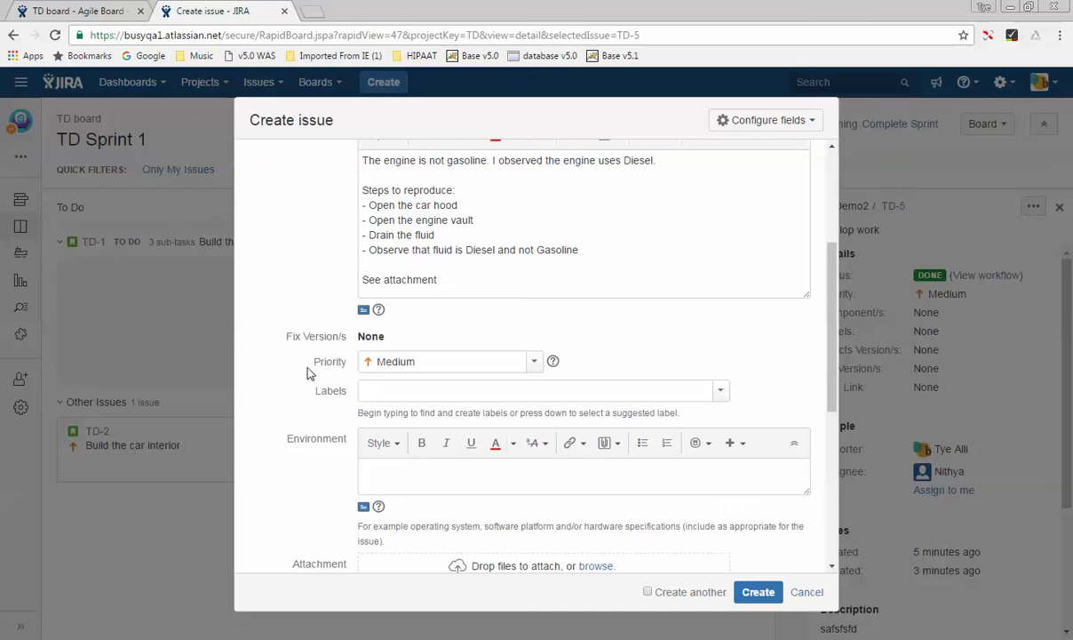
left_click(535, 365)
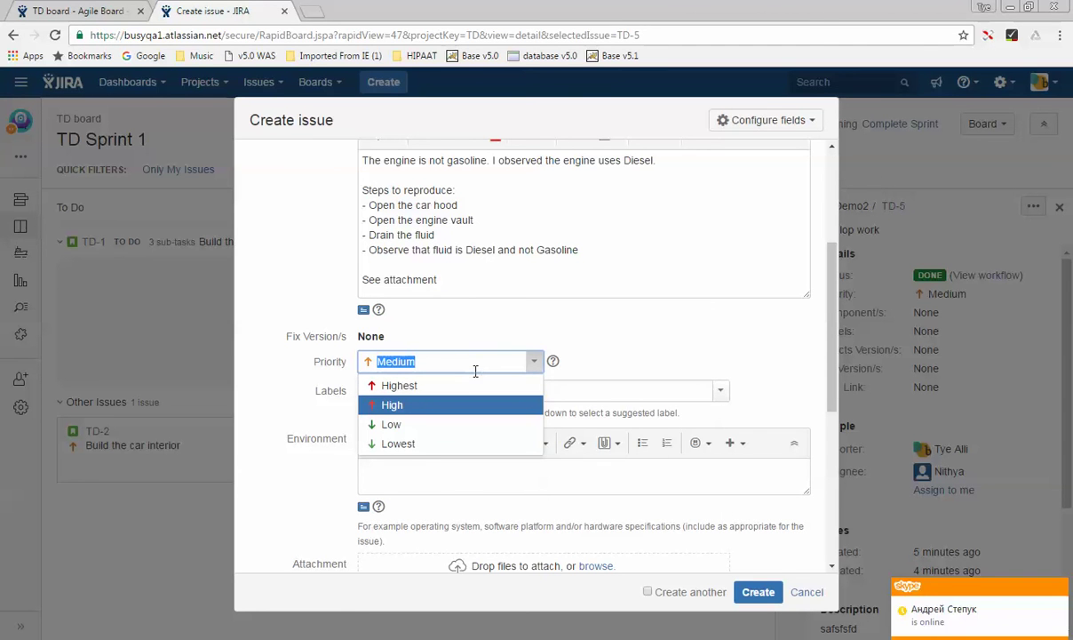
left_click(534, 361)
scroll(797, 483, "down", 4)
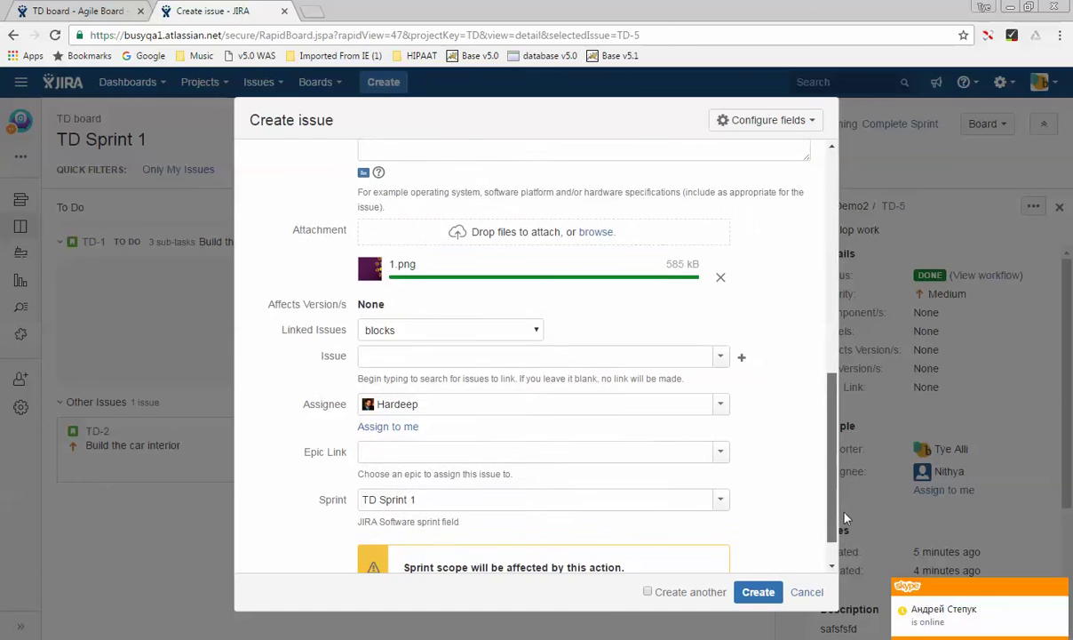
left_click(760, 592)
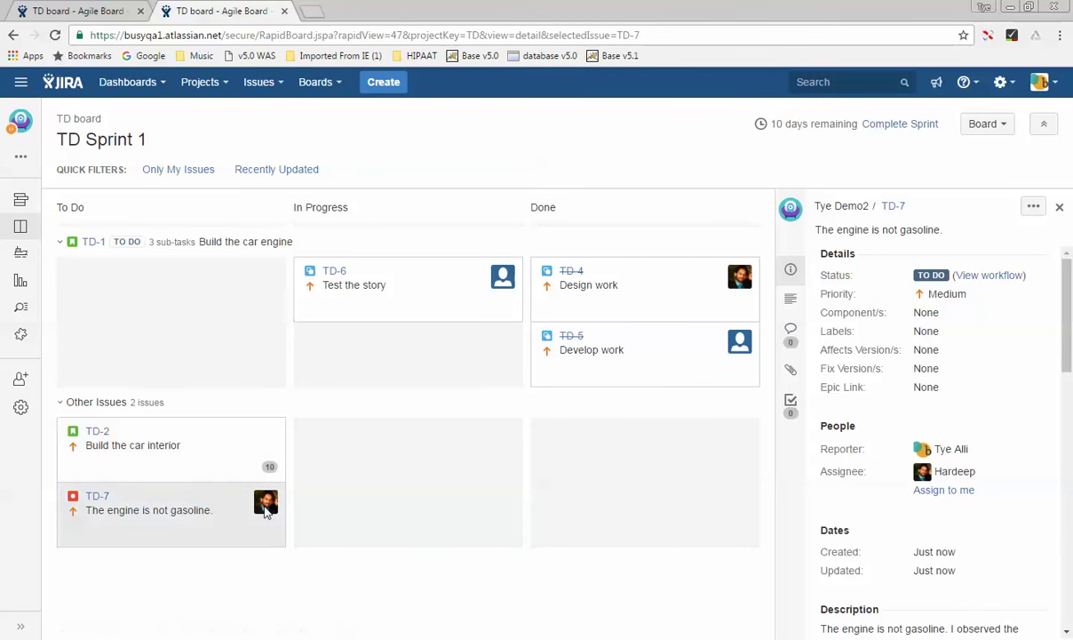
Open bug TD-7 from the sprint board in a new browser tab and review its details, description and attachment.
right_click(99, 496)
left_click(147, 504)
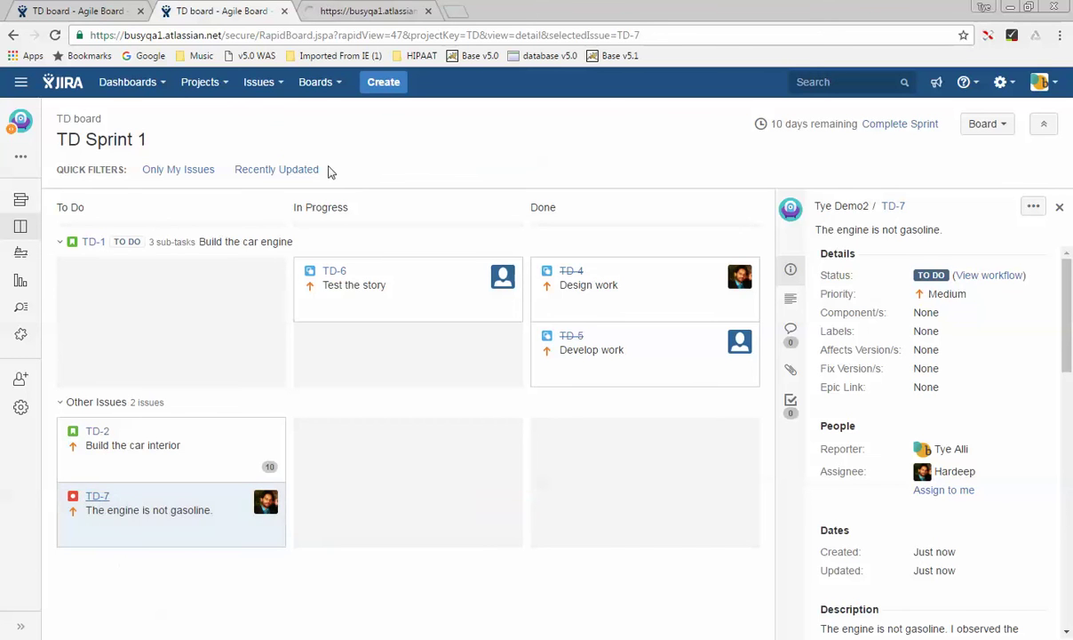
left_click(352, 12)
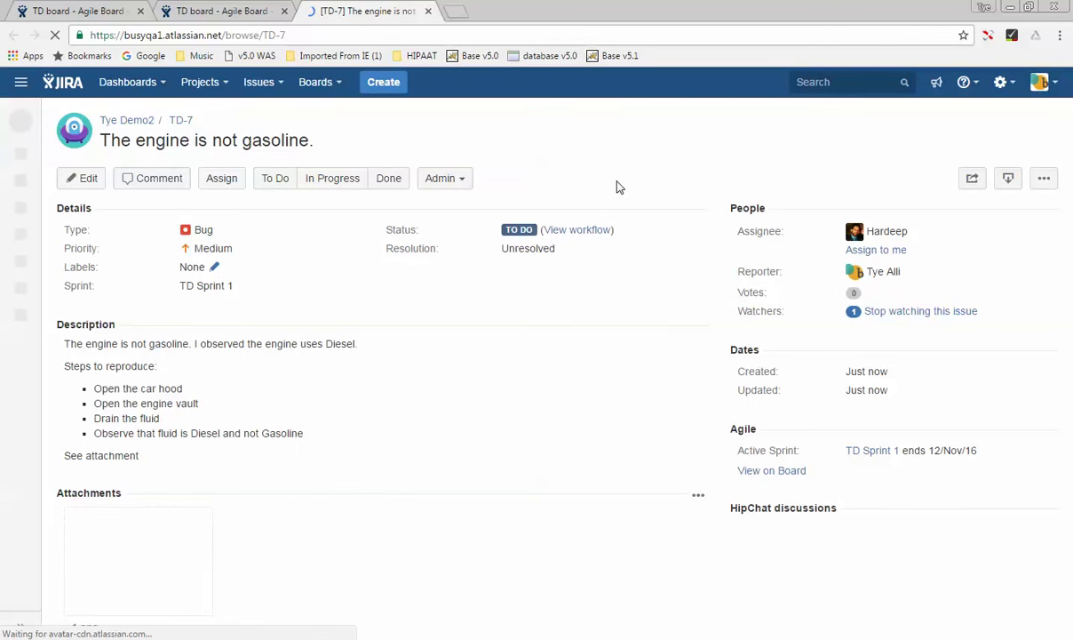
mouse_move(1072, 279)
left_mouse_down()
mouse_move(1069, 446)
mouse_move(1071, 267)
left_mouse_up()
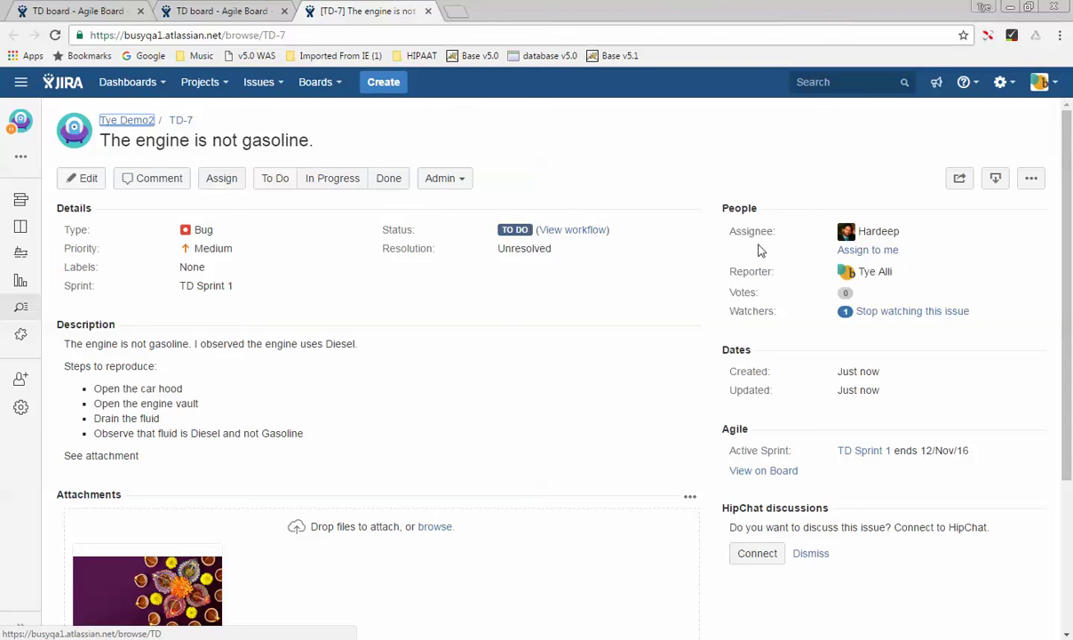
On the TD Sprint 1 board, move sub-task TD-6 to Done with its parent TD-1 updated to match, and move TD-2 to Done.
left_click(78, 11)
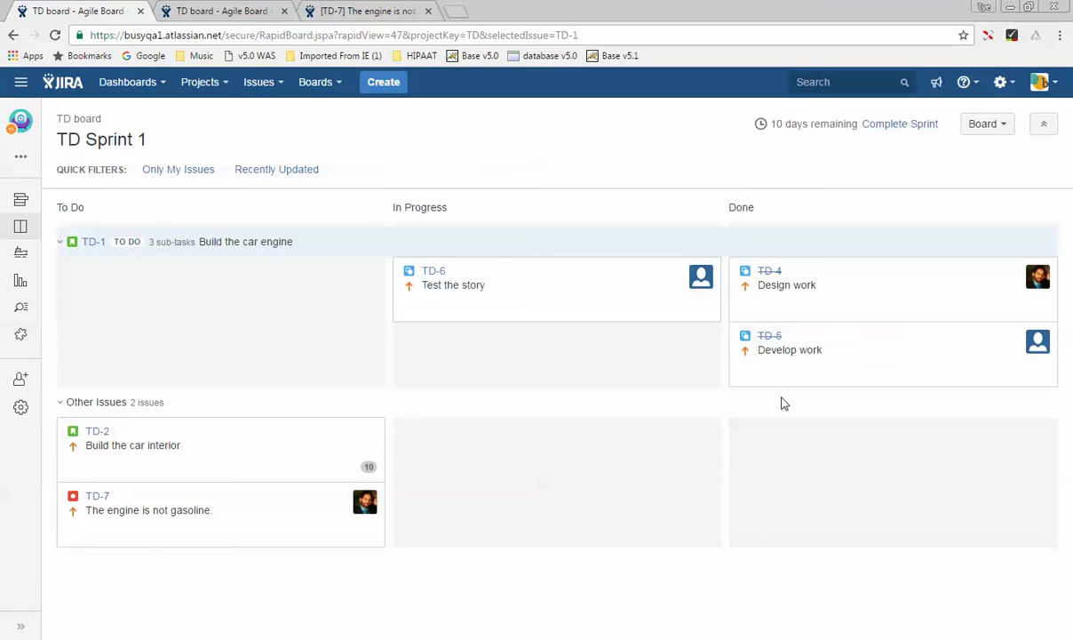
left_click_drag(588, 293, 929, 365)
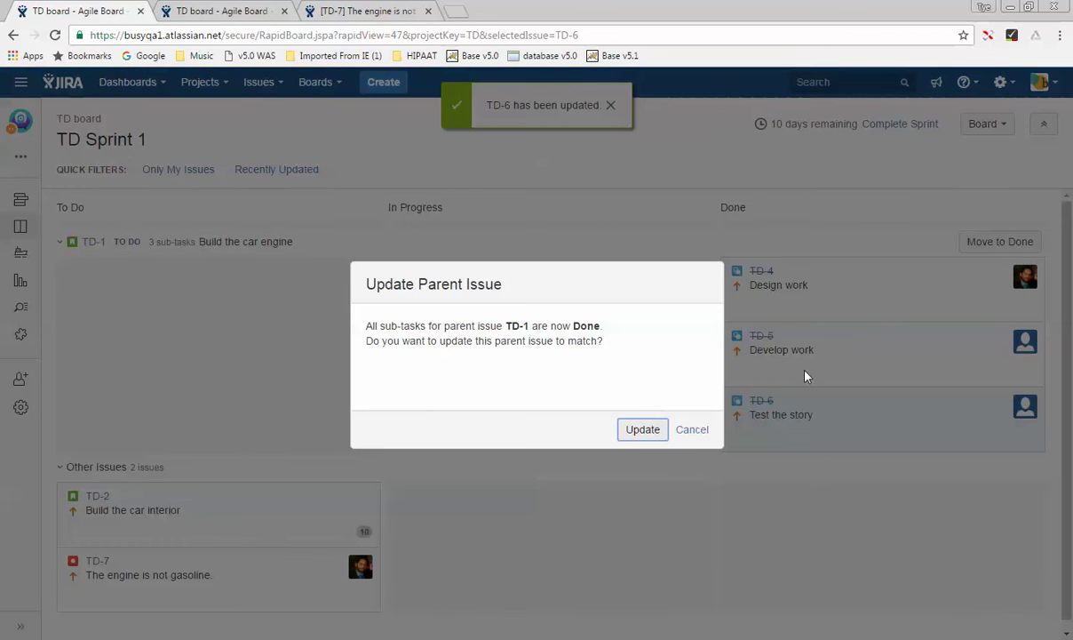
left_click(642, 430)
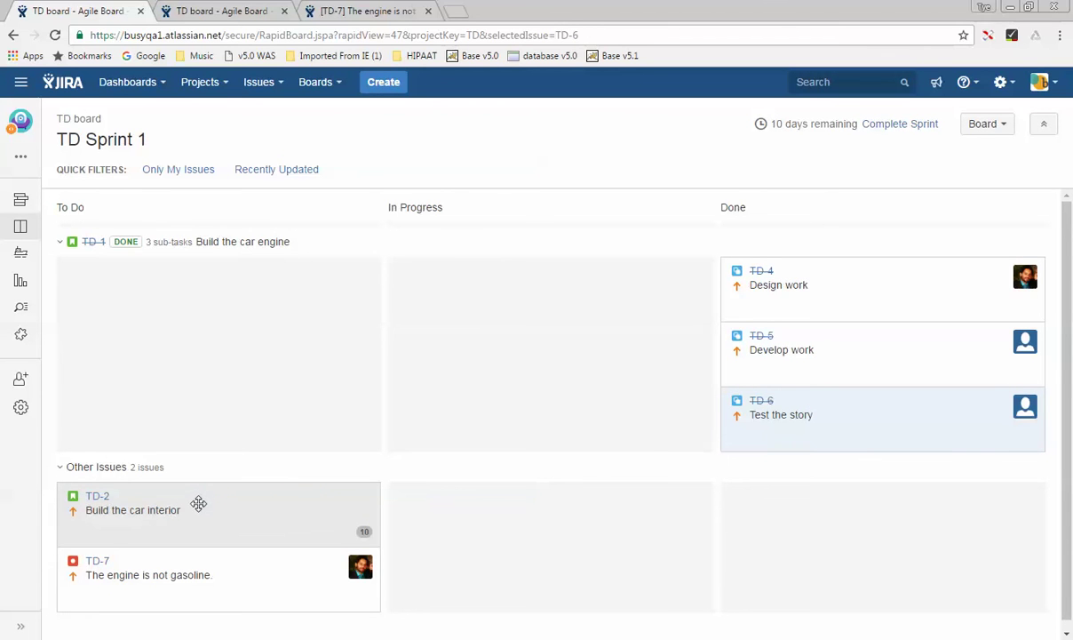
left_click_drag(199, 501, 863, 496)
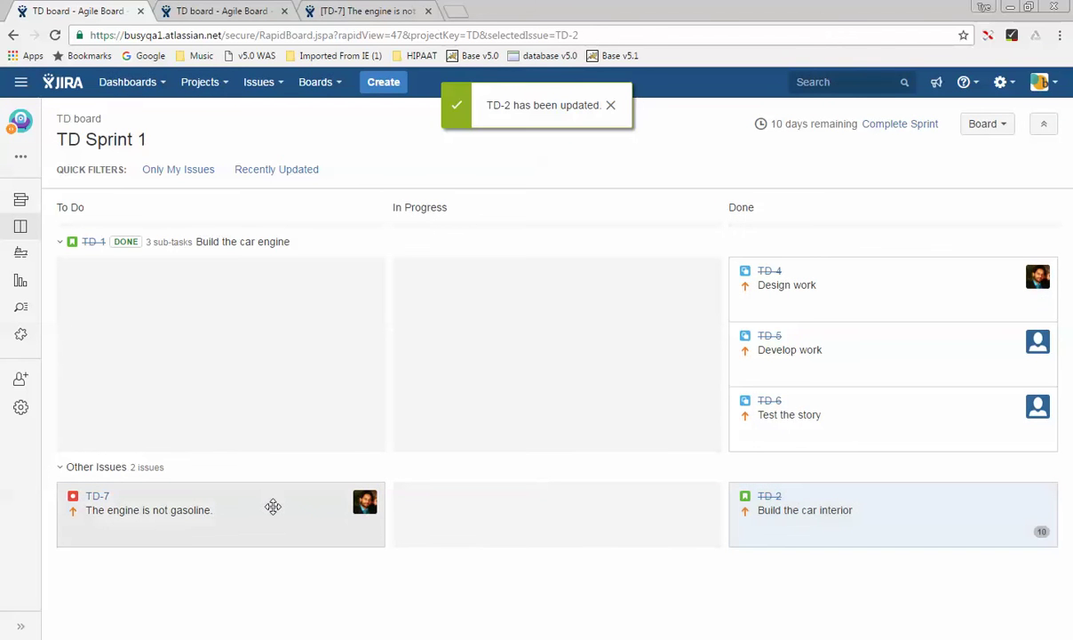
Move bug TD-7 to Done on the sprint board and complete TD Sprint 1.
left_click_drag(273, 506, 953, 579)
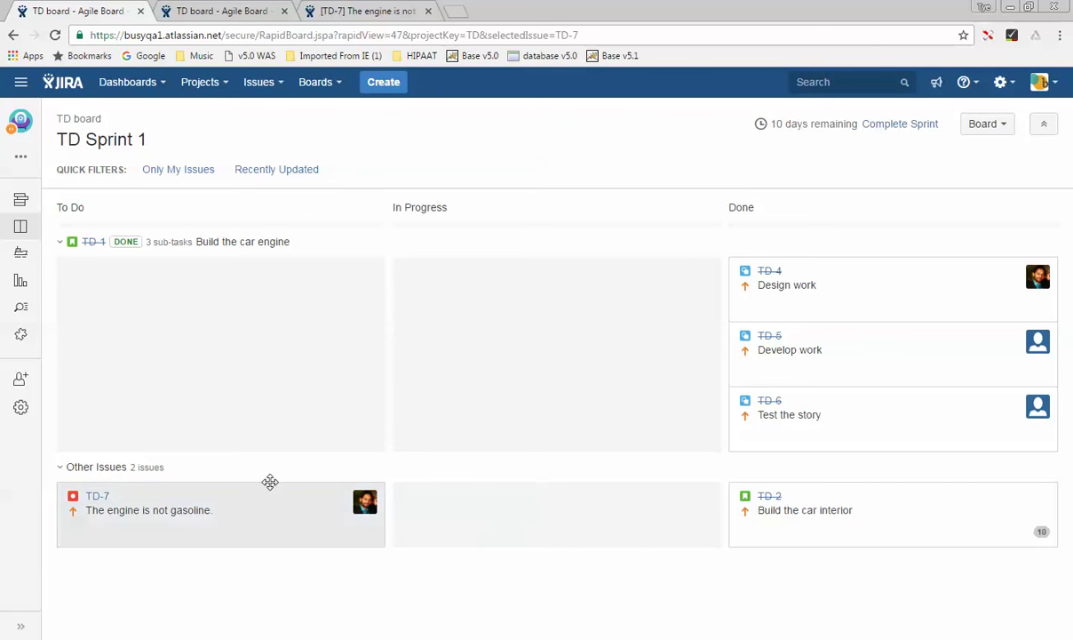
left_click_drag(254, 511, 949, 522)
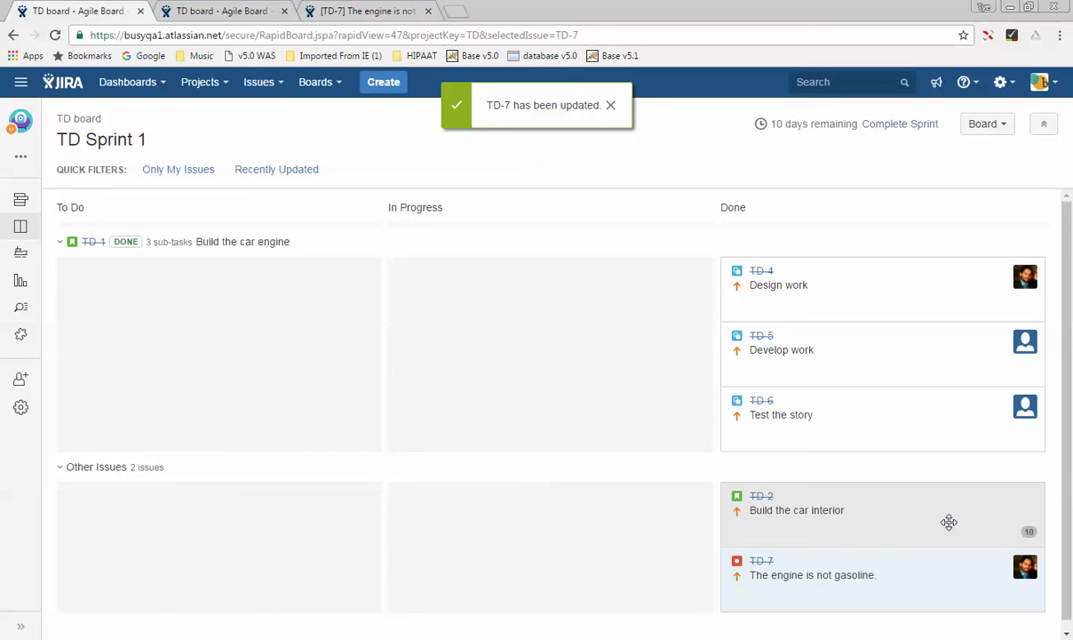
left_click(920, 127)
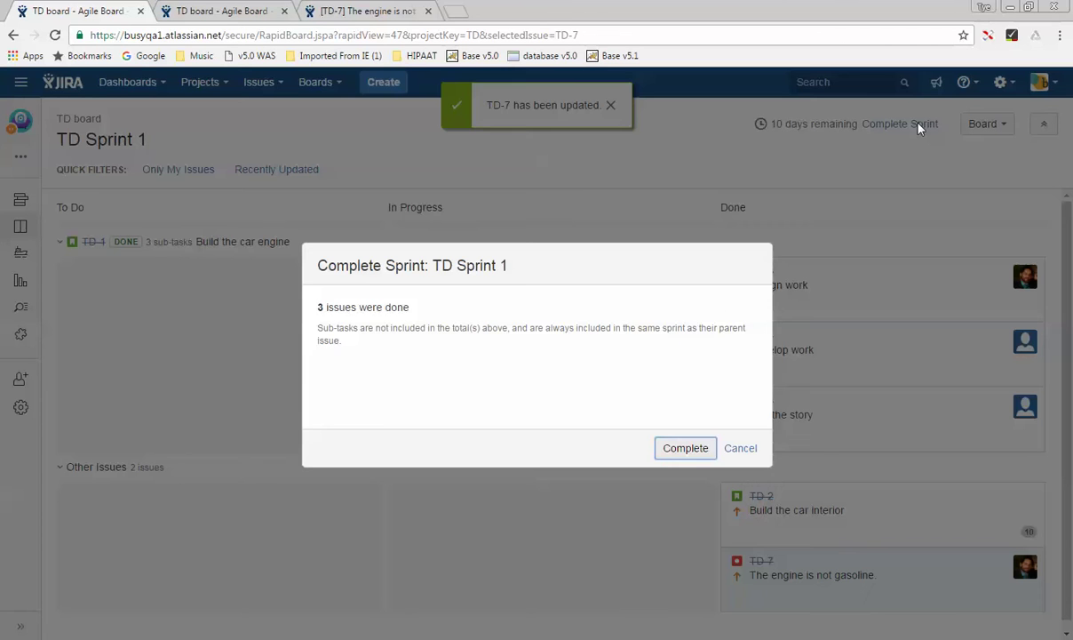
left_click(690, 448)
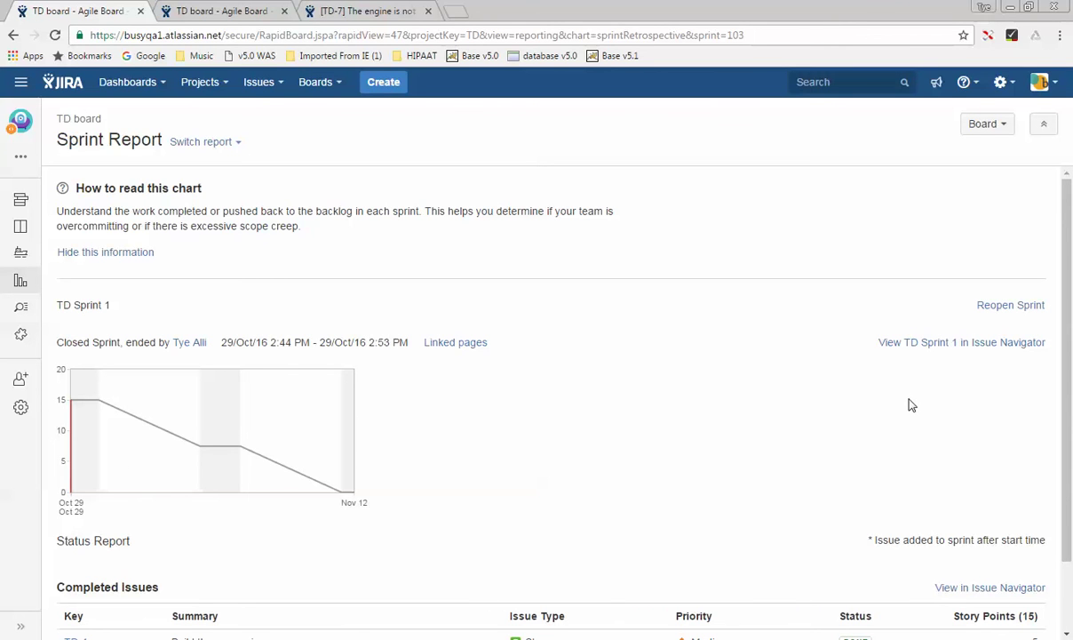
Check the TD board's backlog, and run an issue search limited to the TD project.
left_click(19, 201)
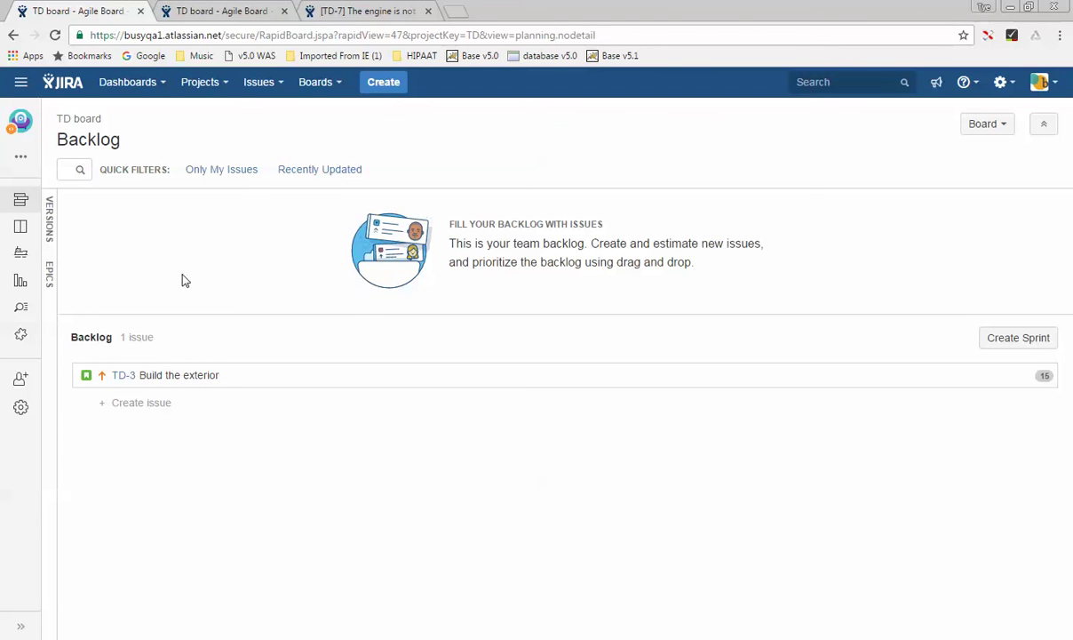
left_click(263, 92)
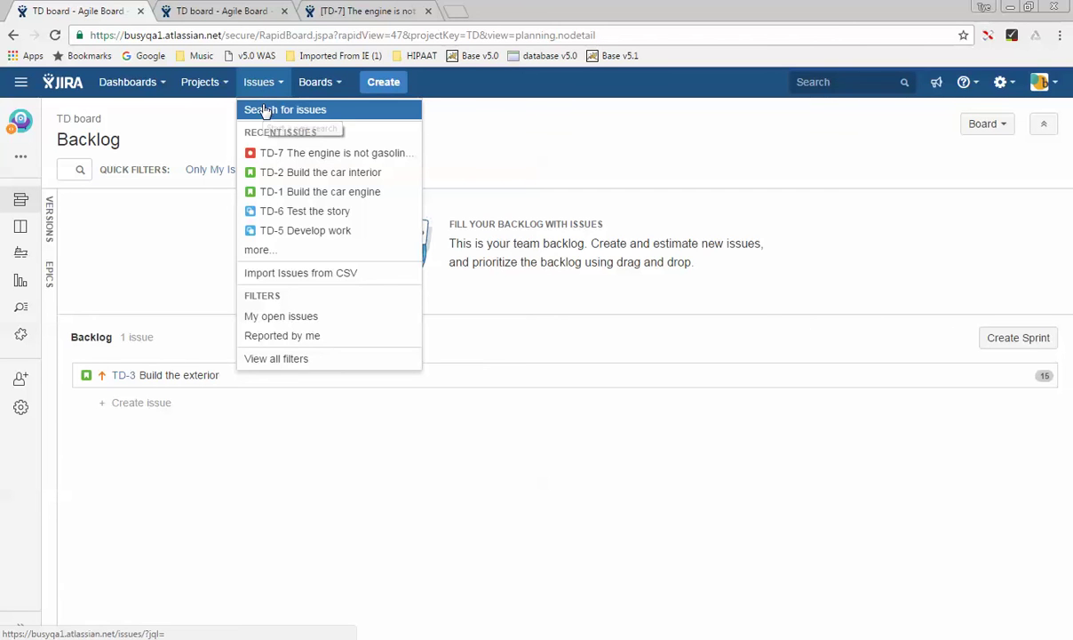
left_click(264, 110)
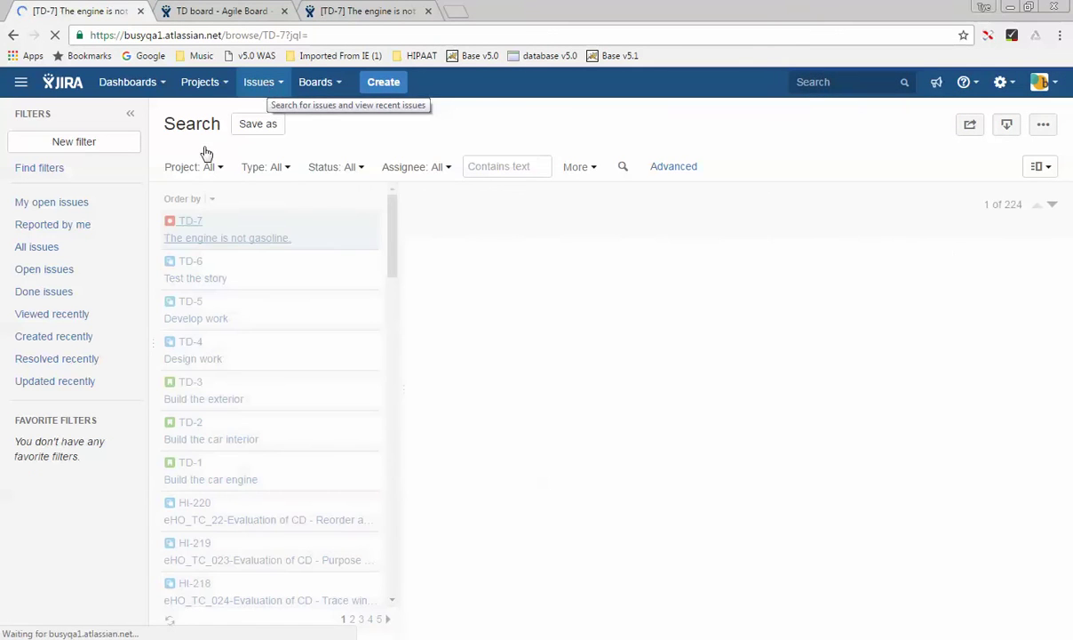
left_click(215, 168)
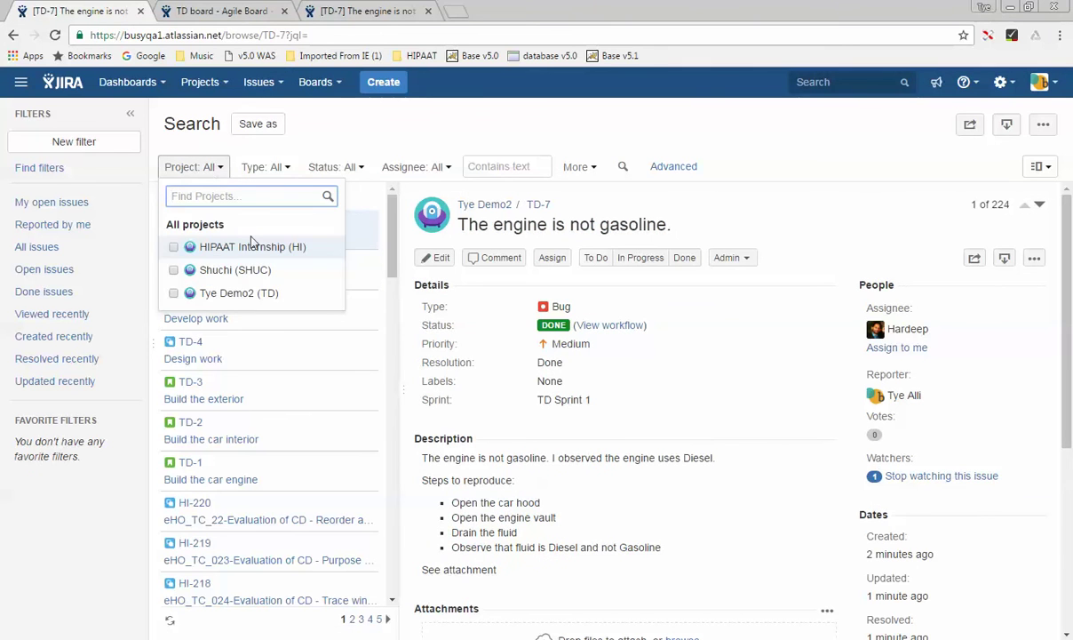
left_click(174, 295)
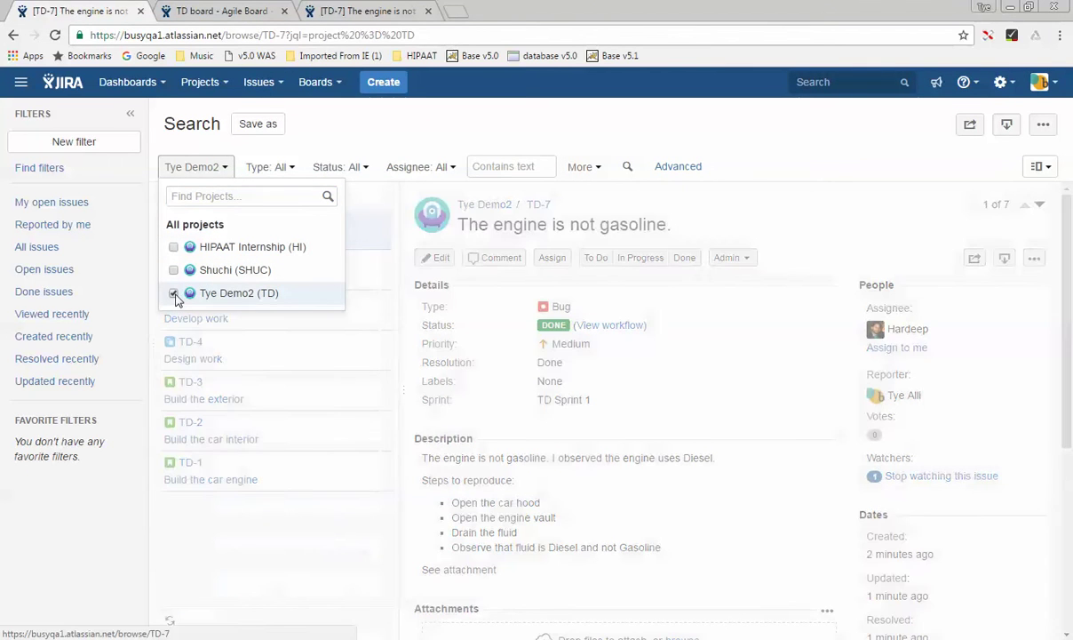
left_click(454, 127)
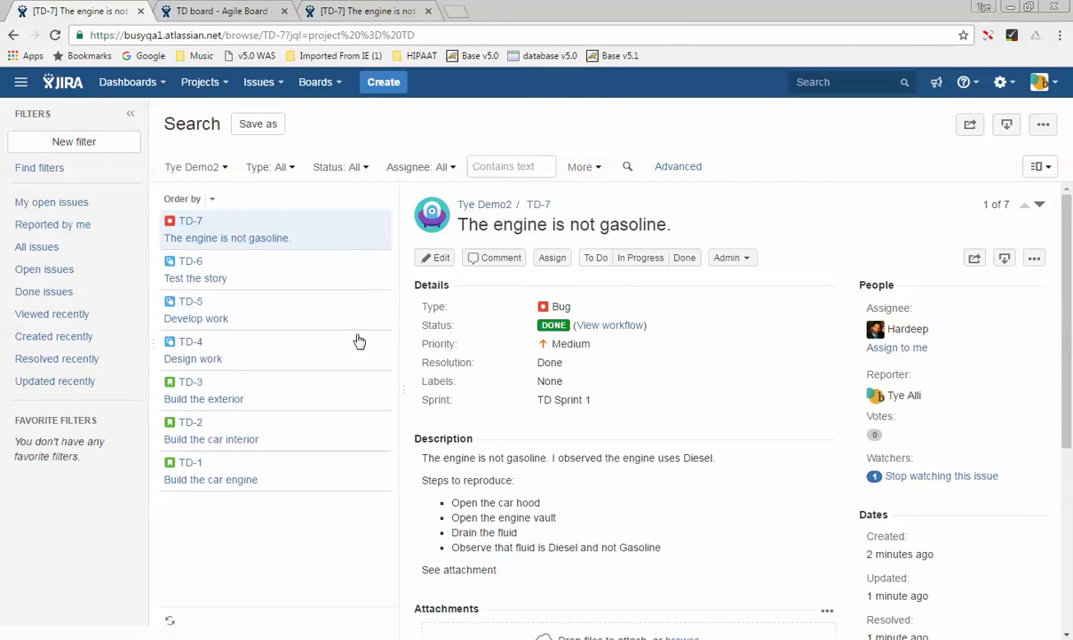
Review the status and details of stories TD-2 and TD-1 in the search results.
left_click(188, 424)
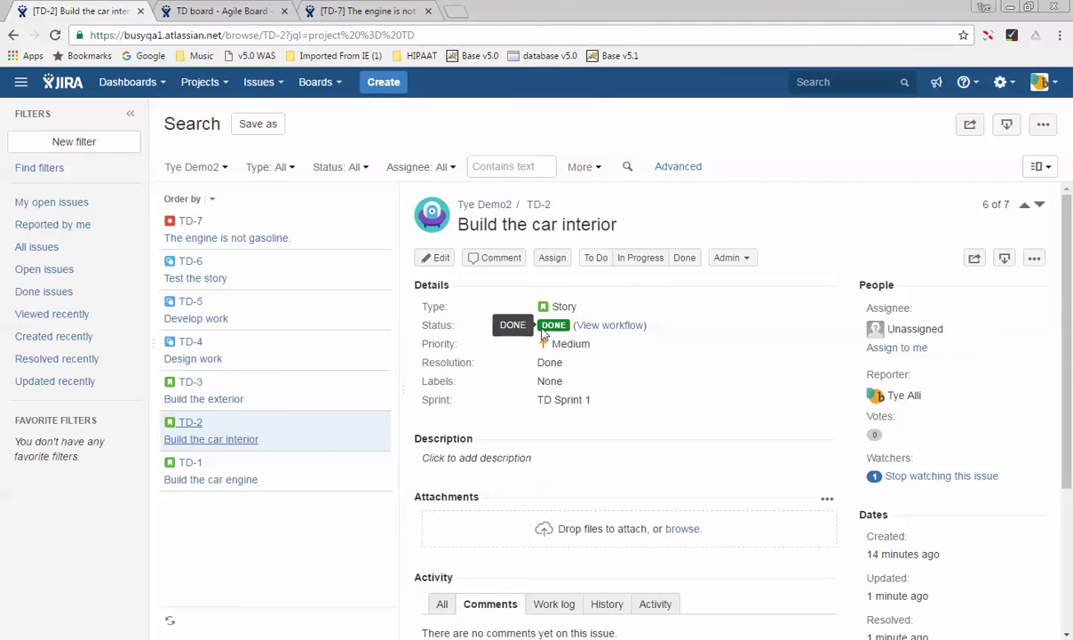
left_click(204, 465)
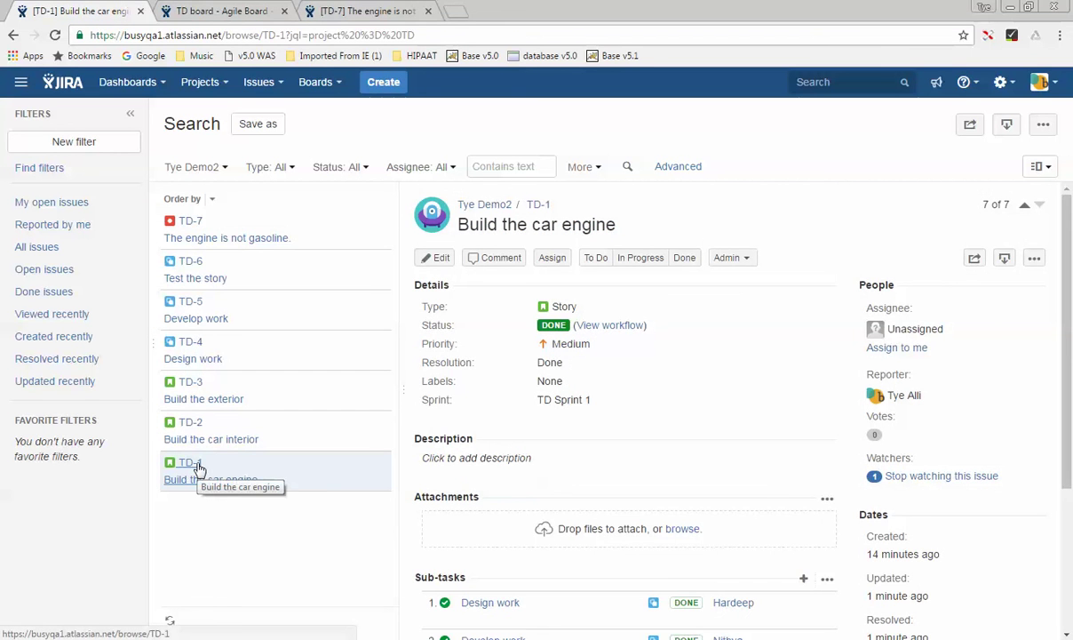